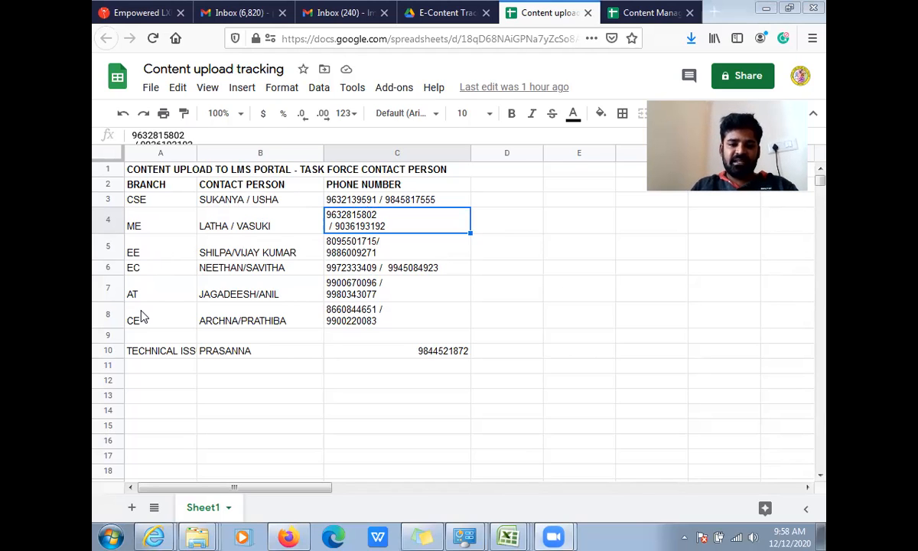
- Widen column A of the contact sheet so the TECHNICAL ISSUE label fits, and select the phone number cell in row 10
click(181, 353)
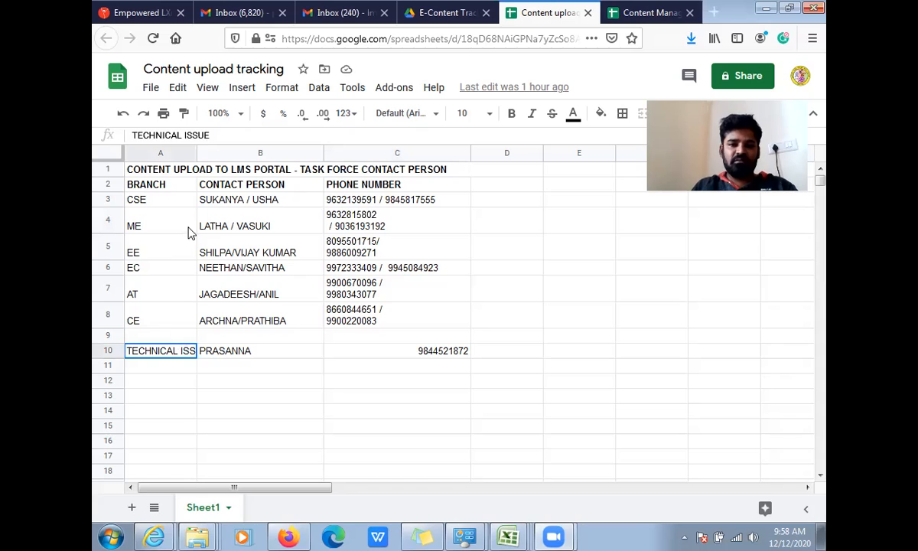
drag(197, 148, 277, 341)
click(482, 353)
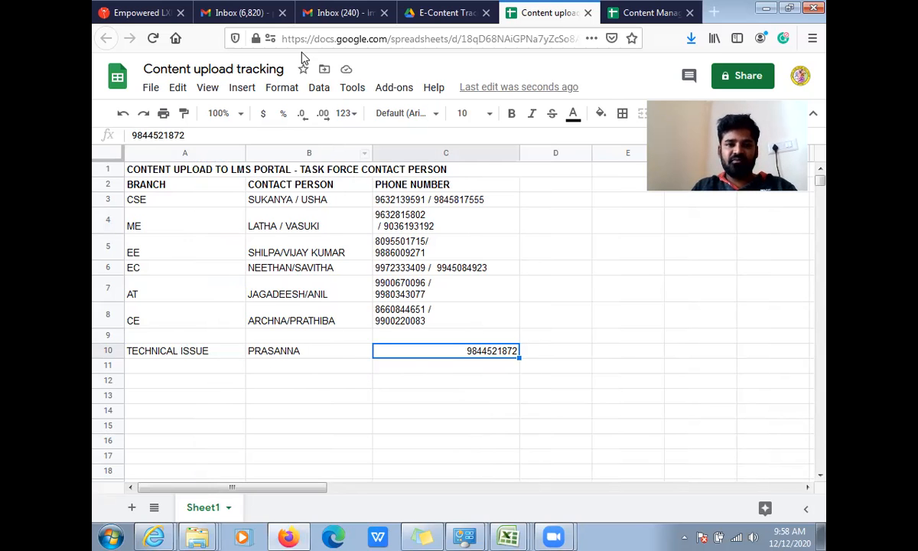
- Switch to the Karnataka LMS home page and display it in English
click(134, 13)
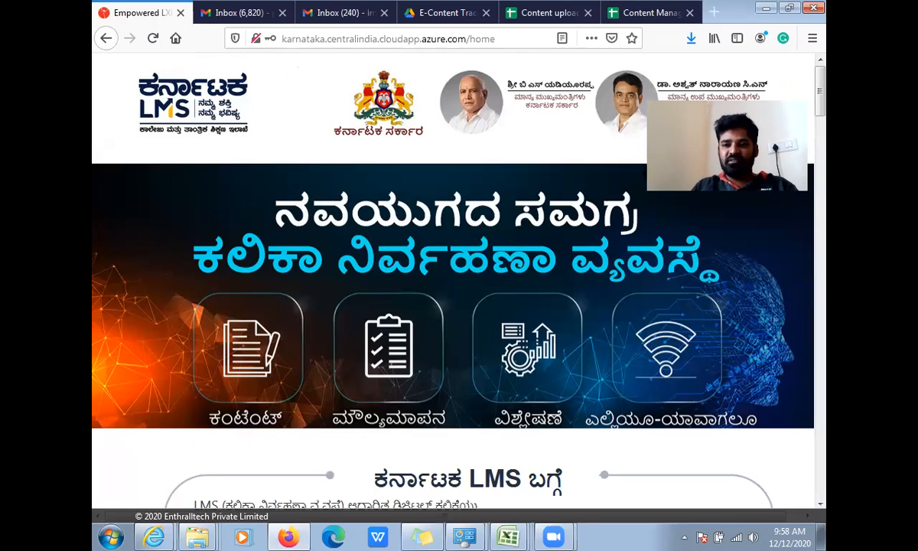
click(686, 158)
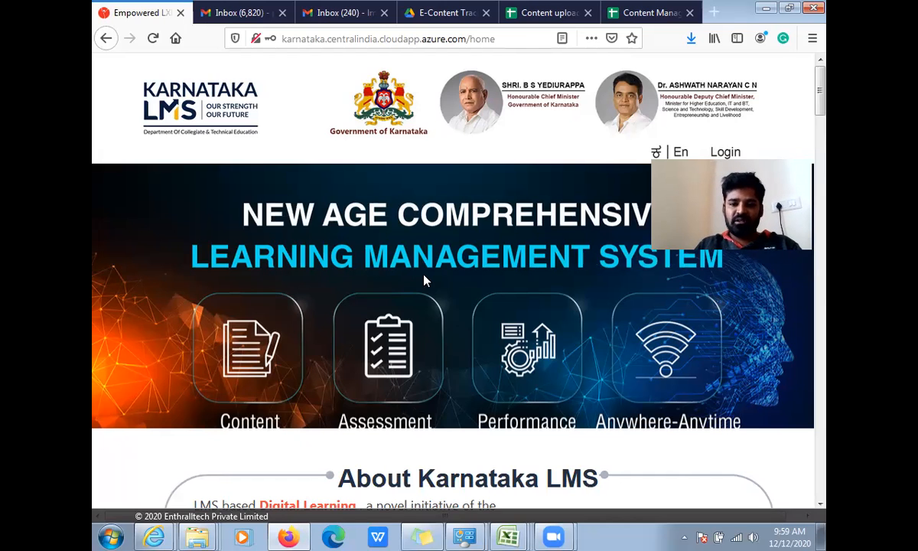
- Look at the moderator list in the Subject-mod-Akash-format workbook in Excel, and return to the Content upload tracking sheet in Firefox
mouse_move(509, 536)
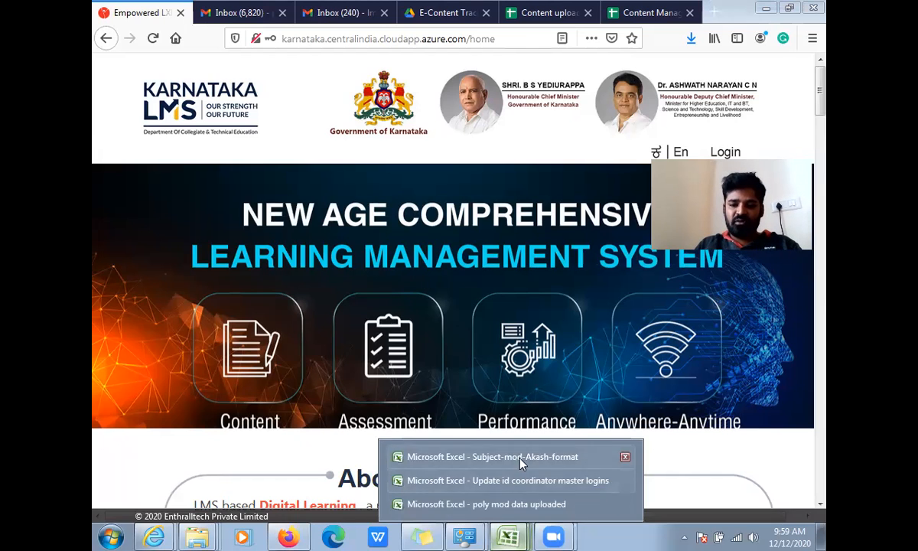
click(512, 457)
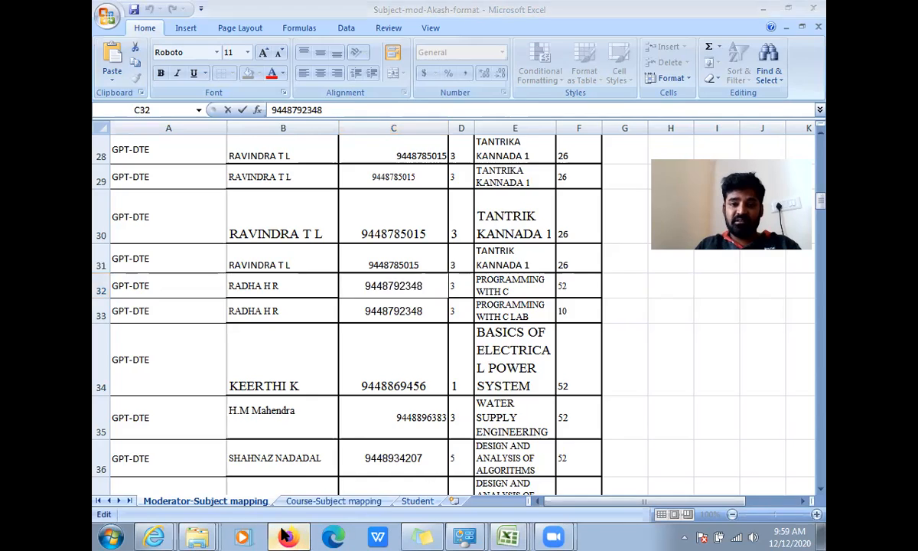
key(alt+Tab)
click(567, 13)
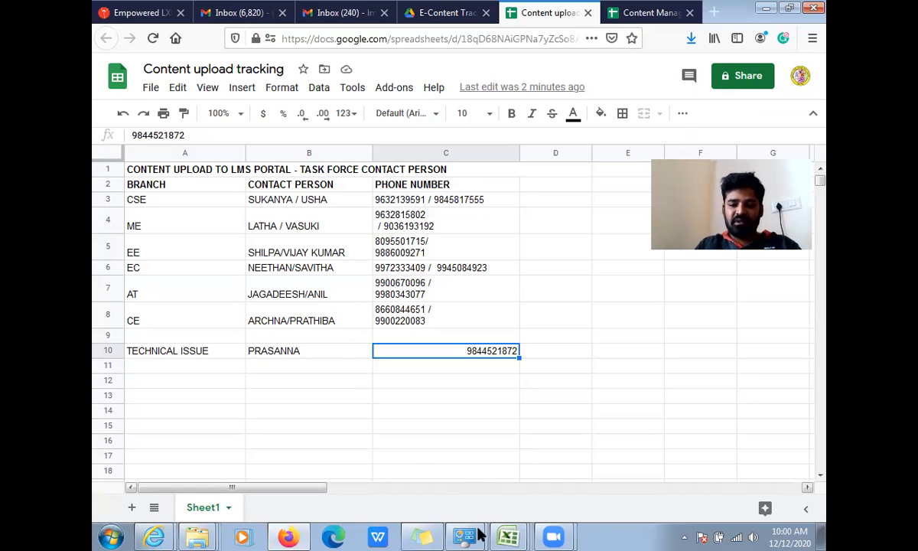
- Switch to the Subject-mod-Akash-format workbook in Excel and copy the moderator's phone number from cell C32
click(501, 534)
click(469, 454)
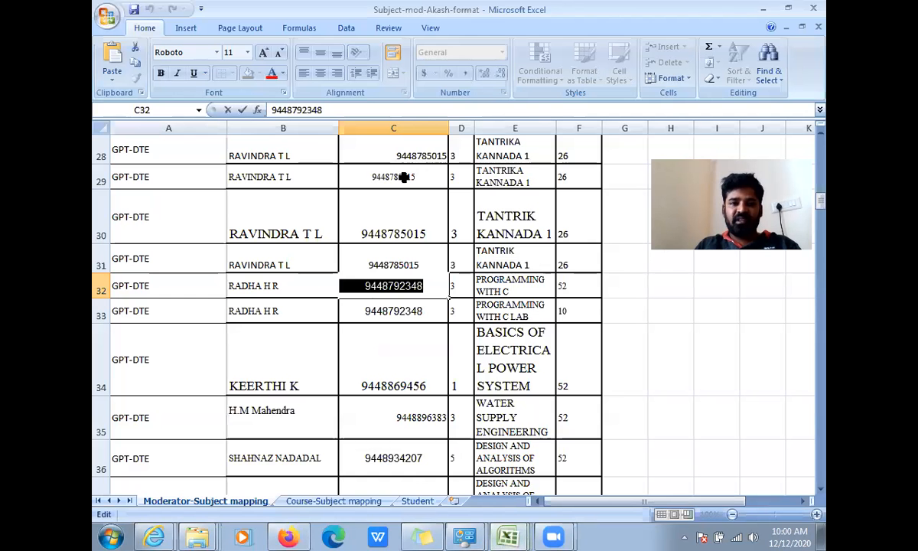
drag(315, 107, 270, 102)
key(ctrl+c)
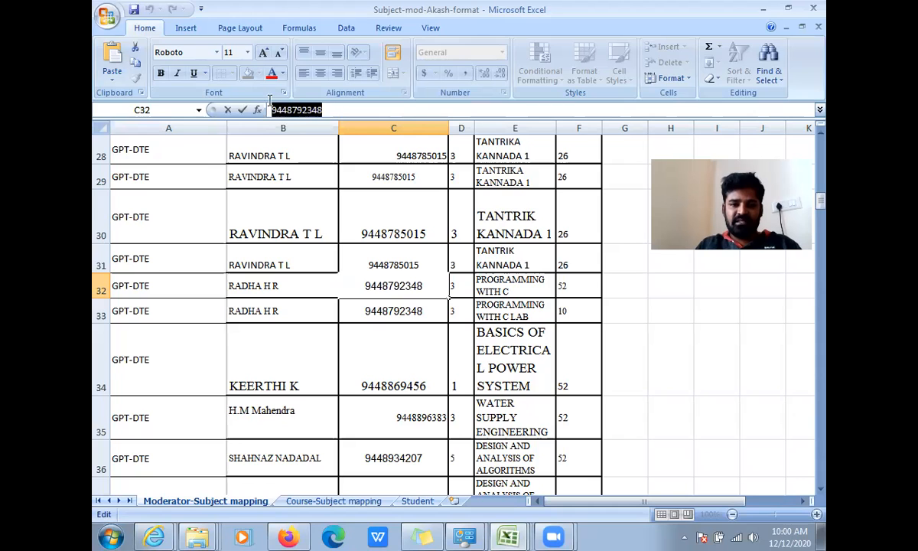
- Switch to Karnataka LMS in Firefox, open its login page and paste the copied phone number as the user name
click(287, 536)
click(107, 15)
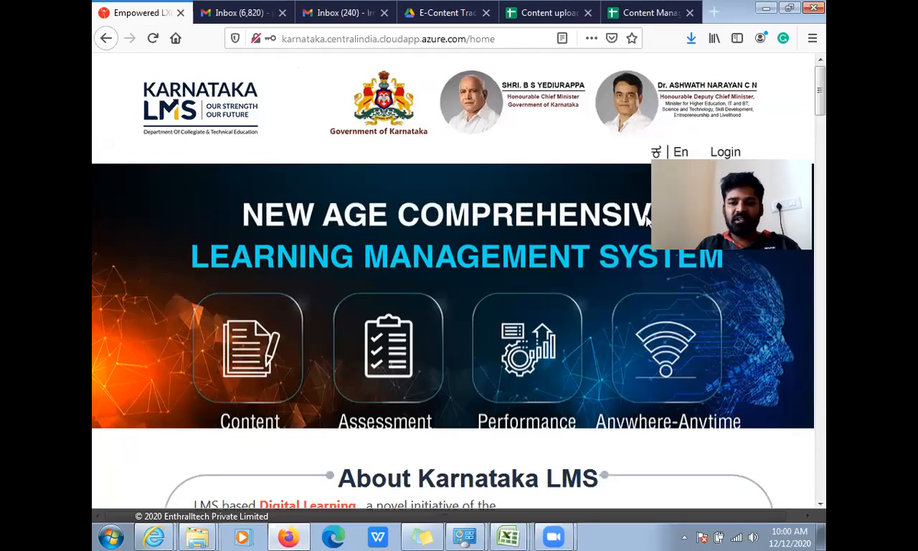
click(725, 152)
click(289, 181)
key(ctrl+v)
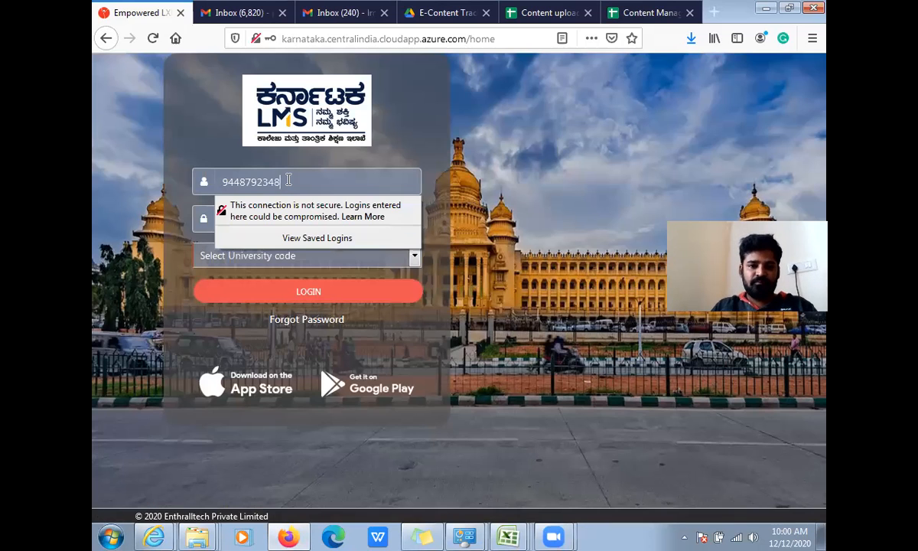
click(128, 169)
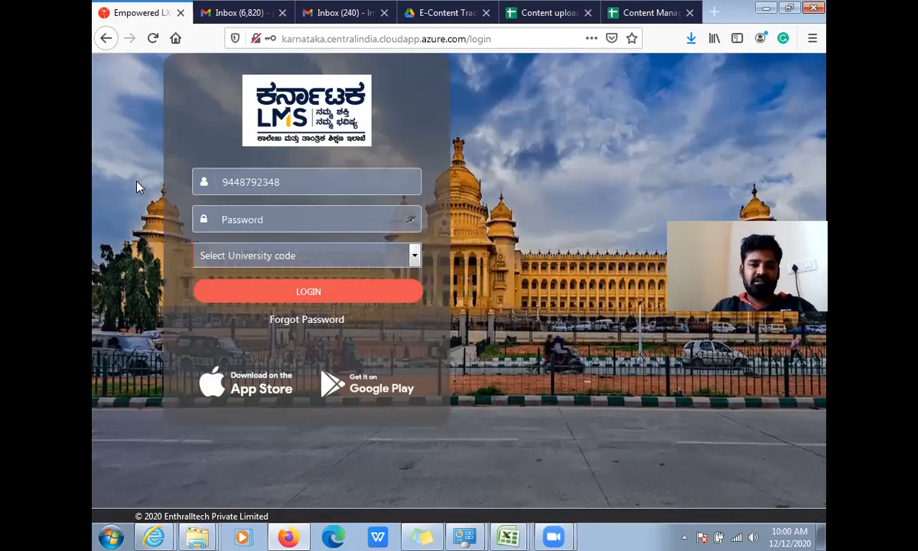
- Enter the account password in the login form and reveal it as readable text
click(230, 218)
text(a******)
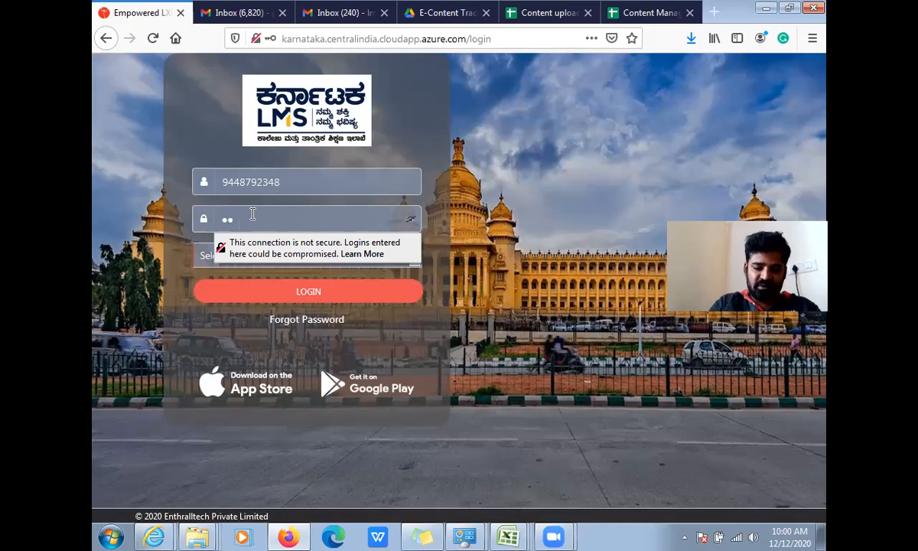
text(****)
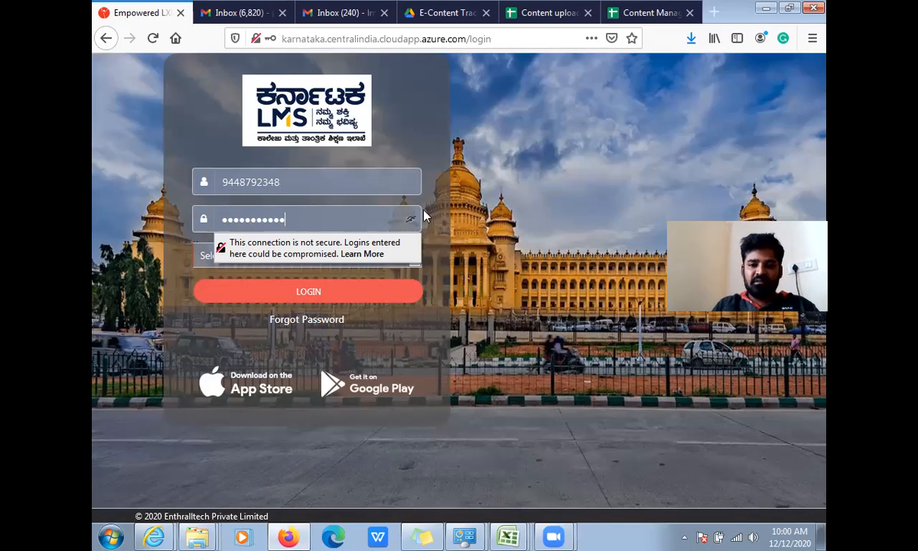
click(411, 219)
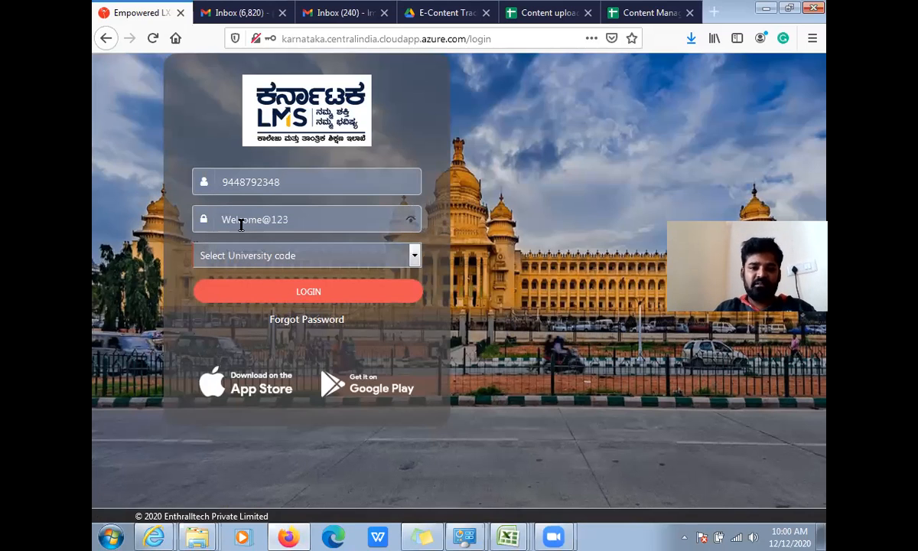
- Set the university code to Government Polytechnics and log in
click(259, 265)
scroll(242, 475, down, 2)
click(239, 507)
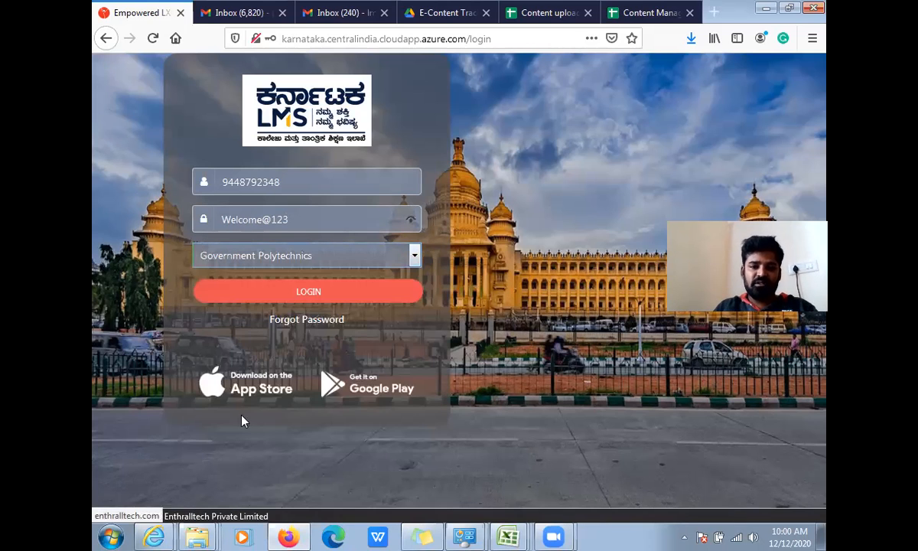
click(299, 303)
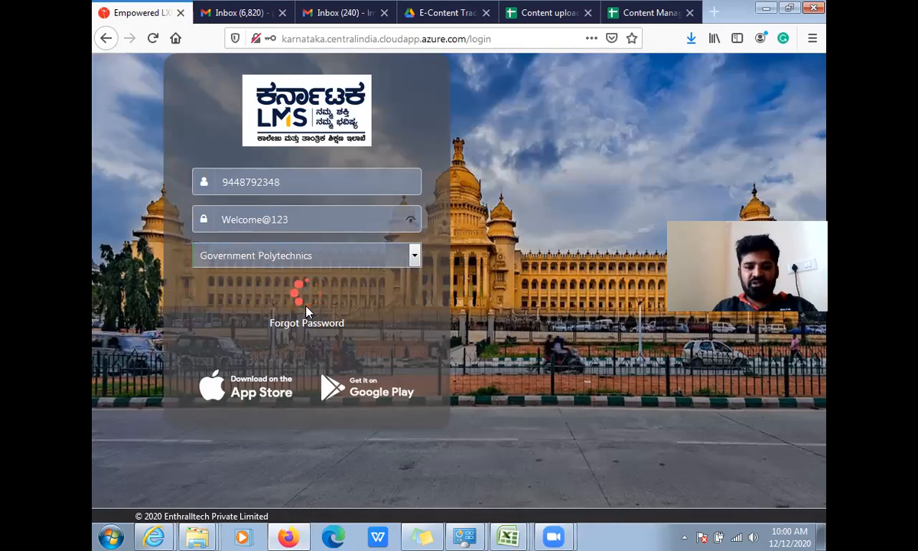
- Enter the current password and a new password in the Change Password form
click(395, 234)
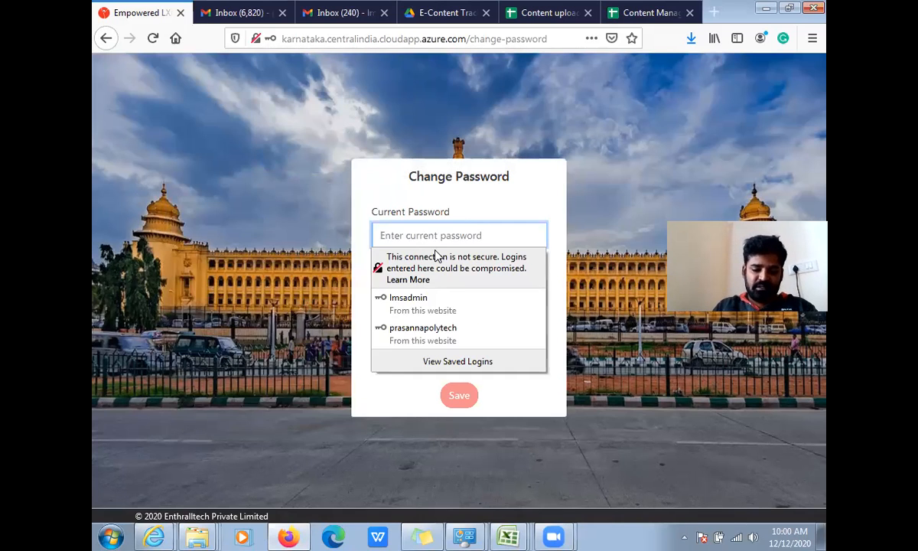
text(•••••••••••)
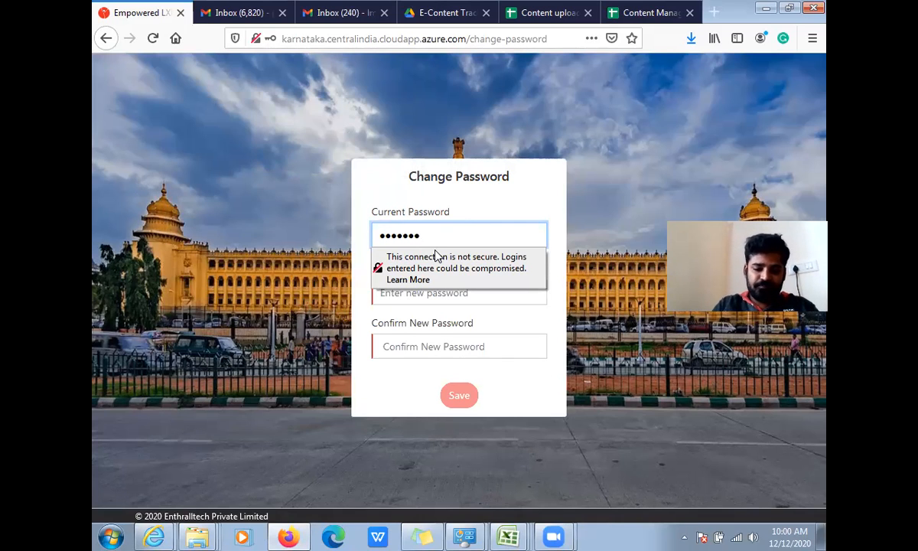
click(401, 297)
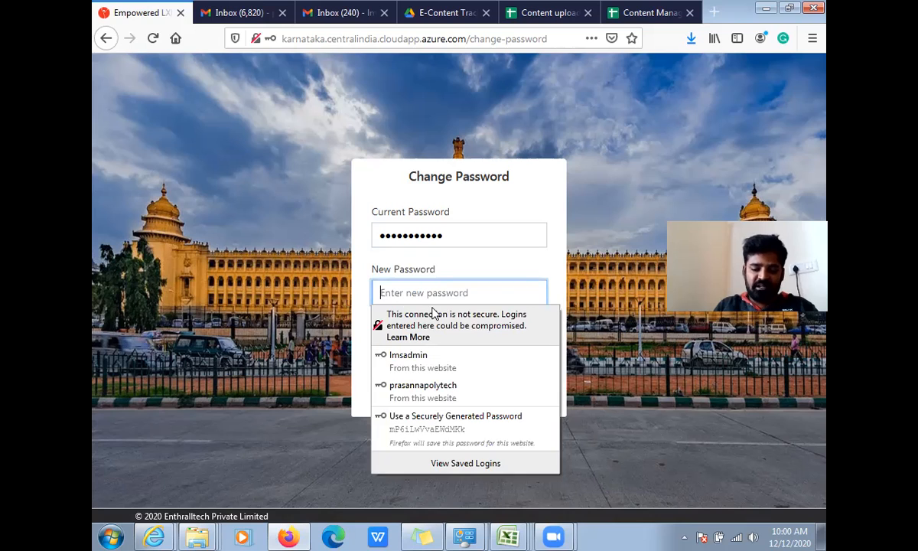
text(••••)
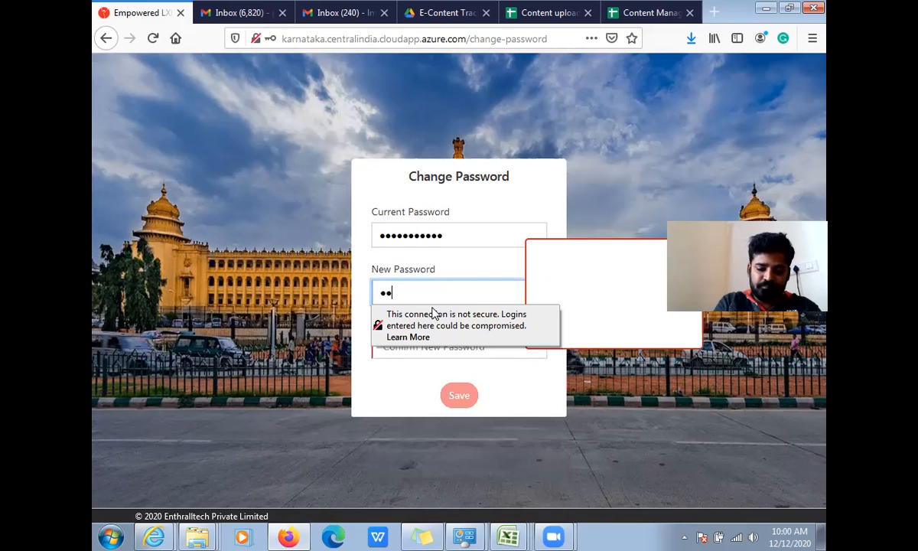
text(•••)
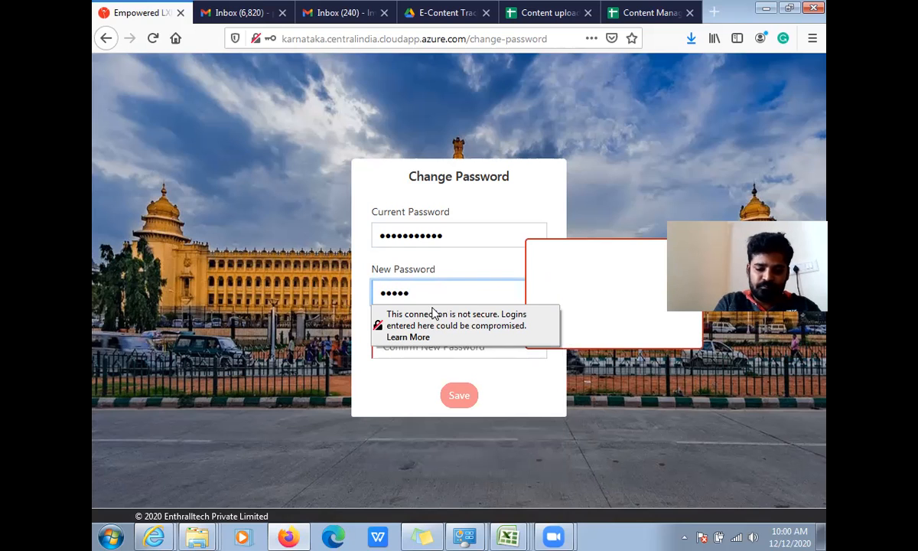
text(••••)
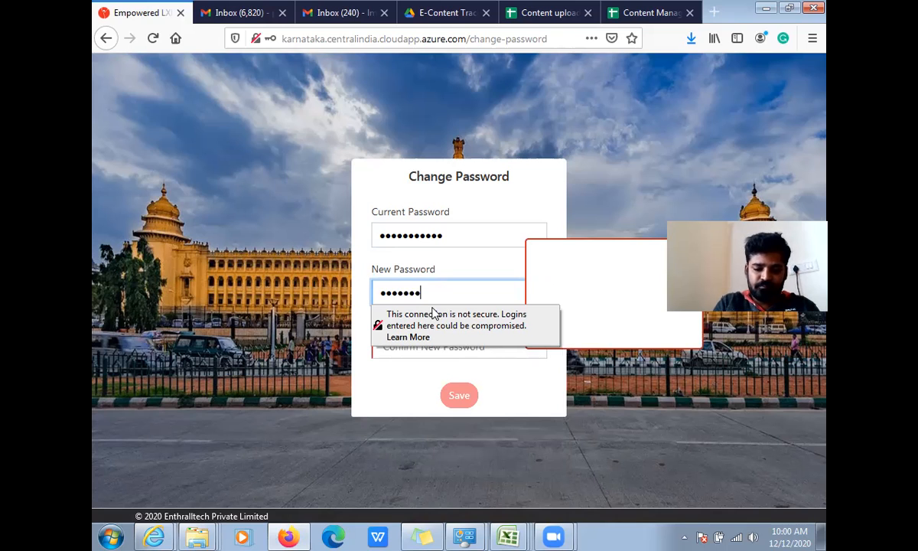
- Repeat the new password in the confirmation field and save the password change
click(410, 352)
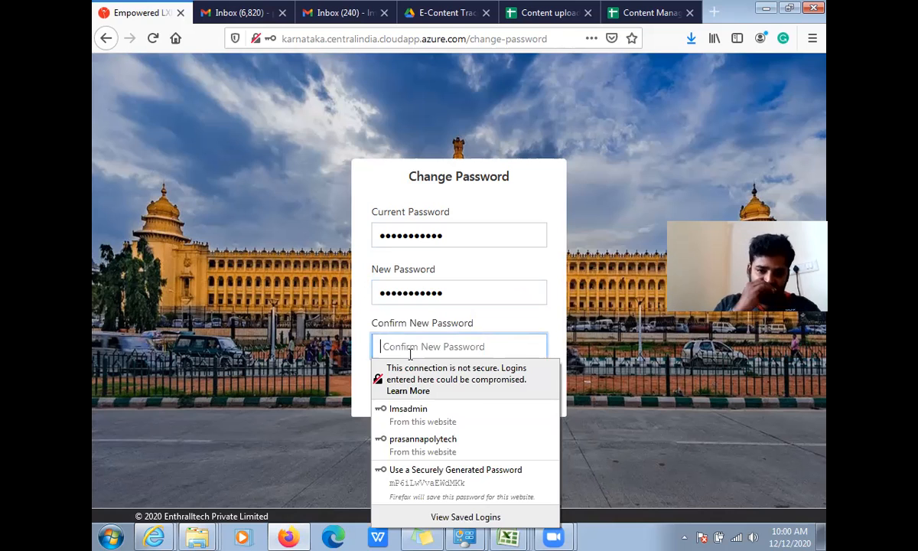
text(••)
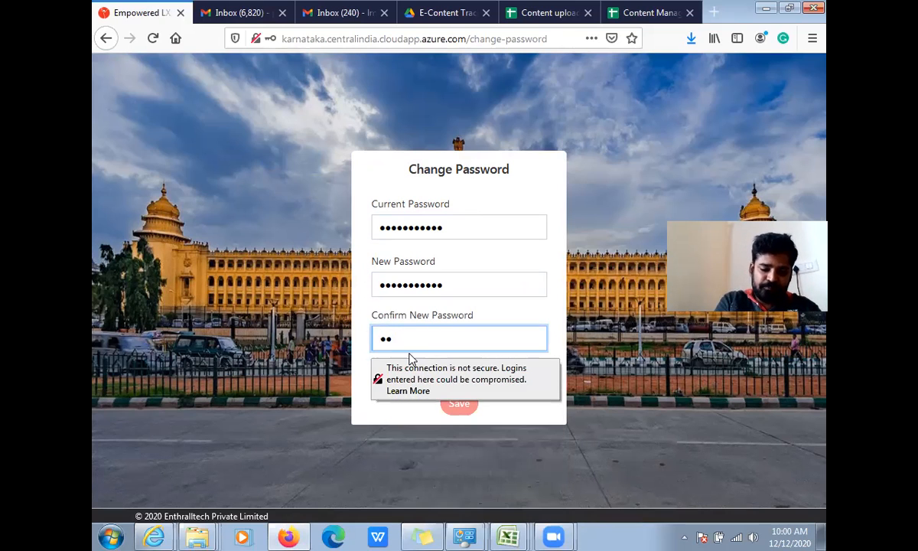
text(•••••)
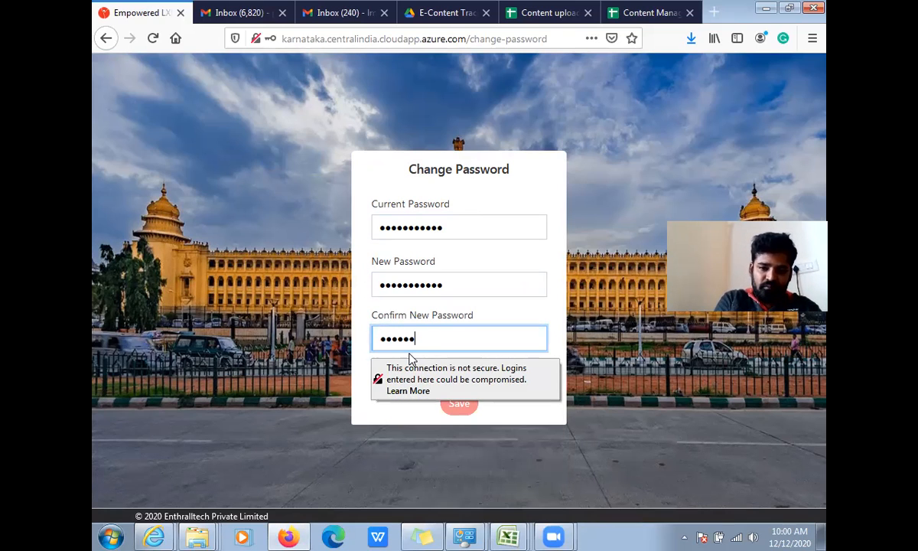
text(••••)
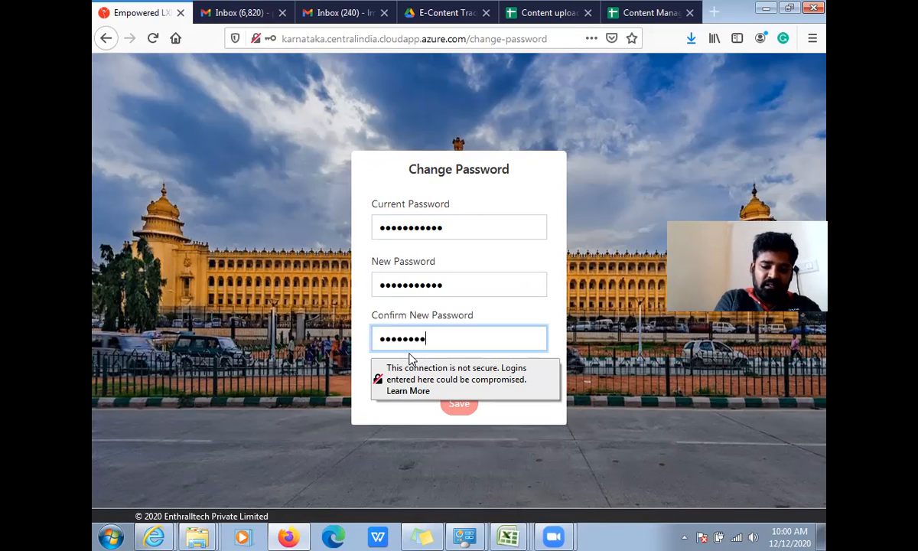
click(459, 410)
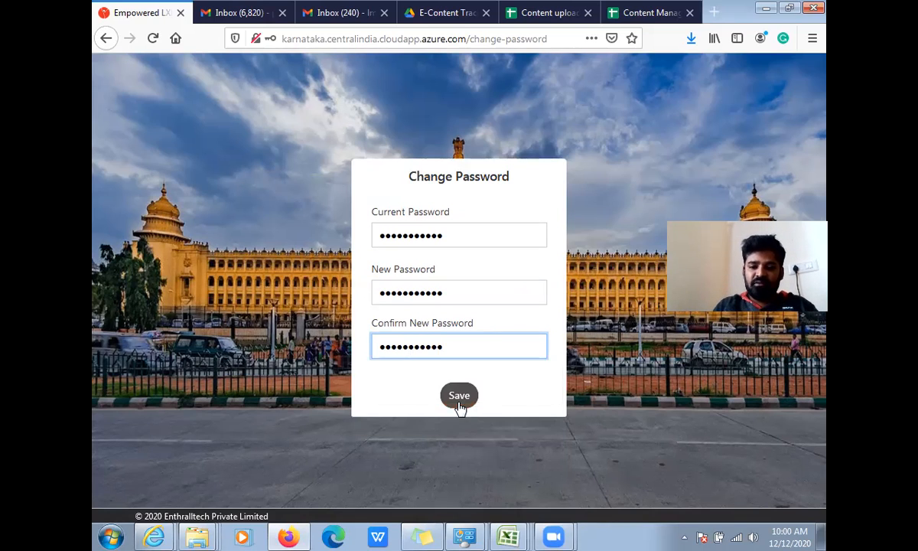
click(533, 316)
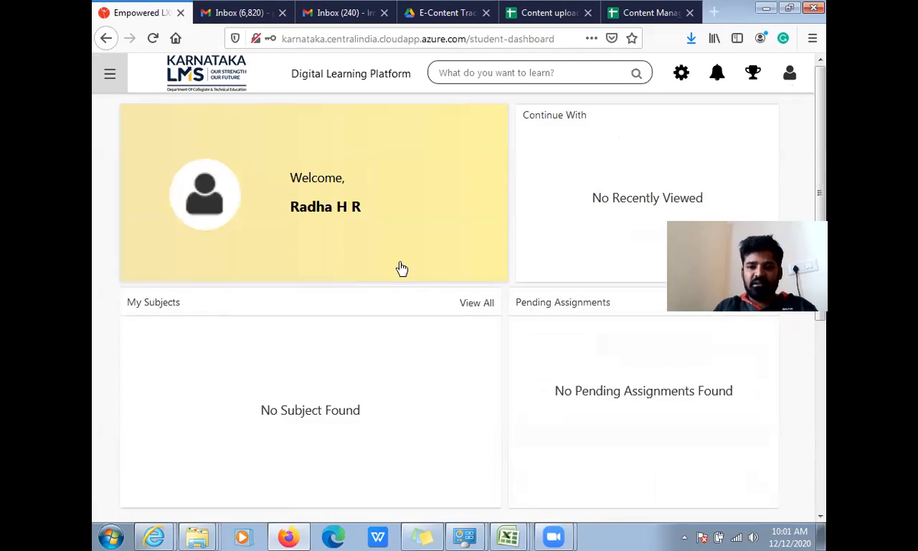
- Examine the dashboard's subjects, pending assignments, leaderboard, progress and shortcut sections
scroll(399, 267, down, 4)
scroll(431, 276, up, 5)
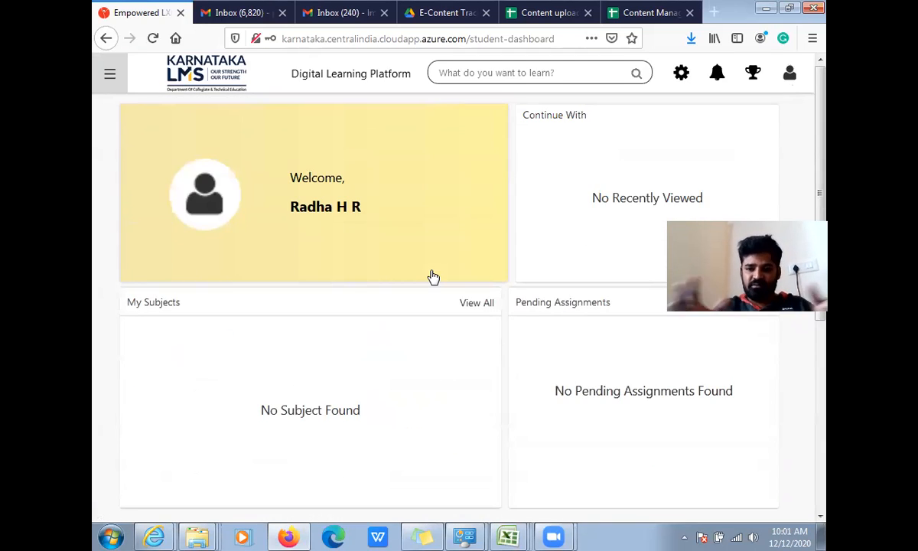
scroll(355, 289, down, 4)
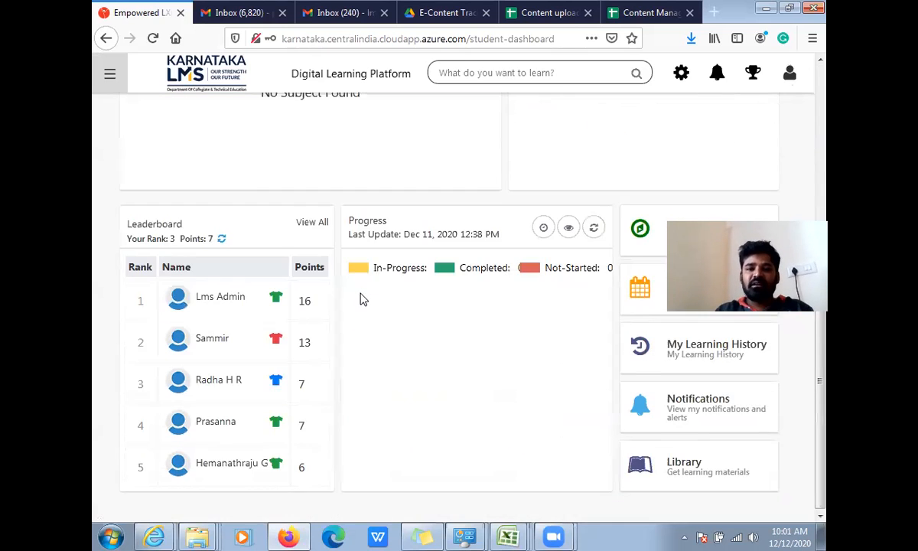
scroll(365, 294, up, 4)
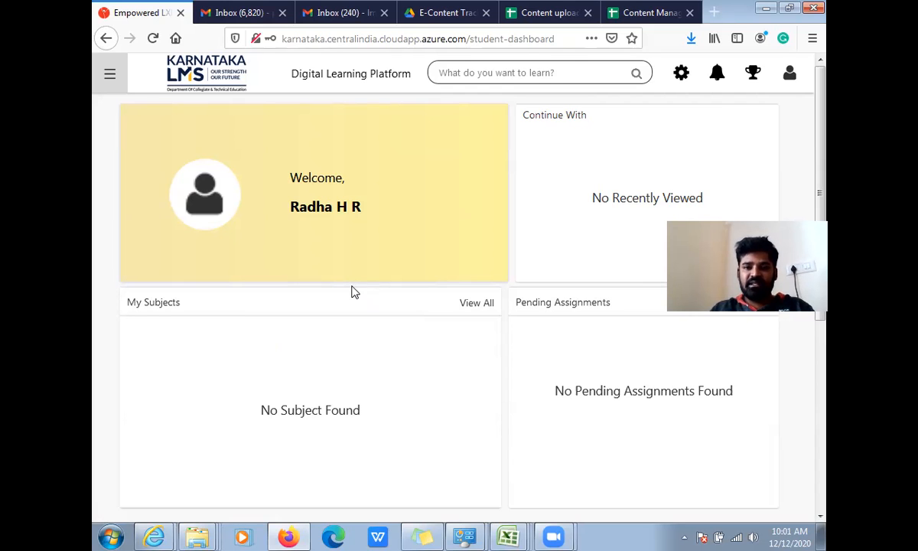
scroll(366, 283, down, 5)
scroll(370, 288, up, 5)
scroll(361, 293, down, 5)
scroll(361, 298, up, 5)
scroll(363, 306, down, 5)
scroll(362, 320, up, 5)
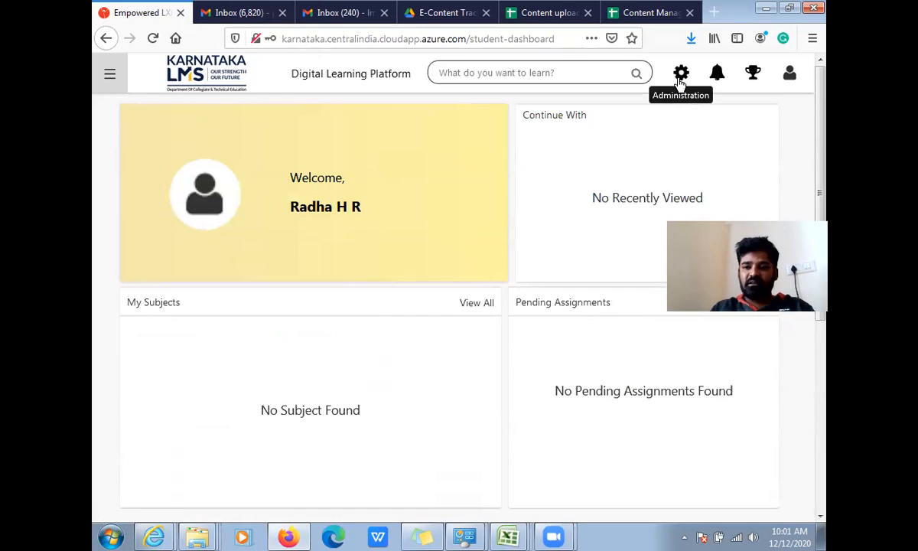
- Open the LCMS content management page from the course administration area
click(680, 80)
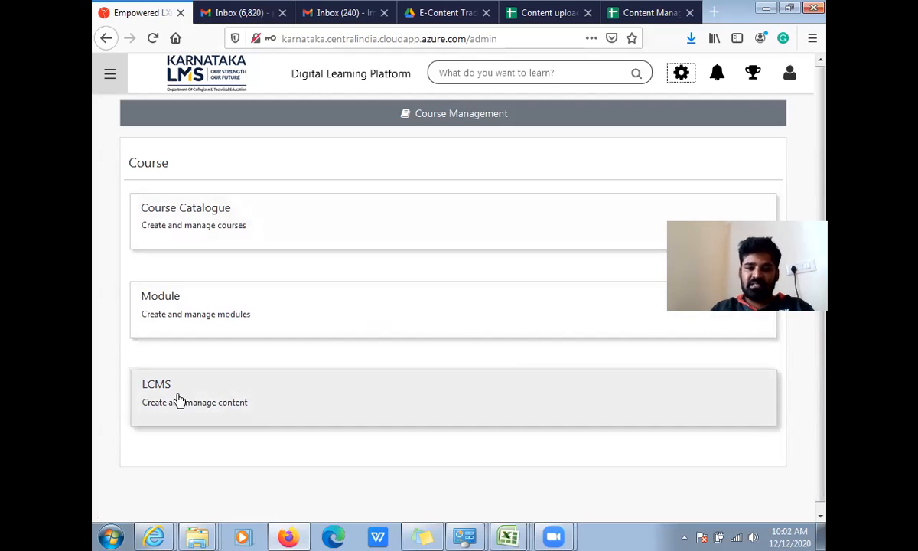
click(178, 399)
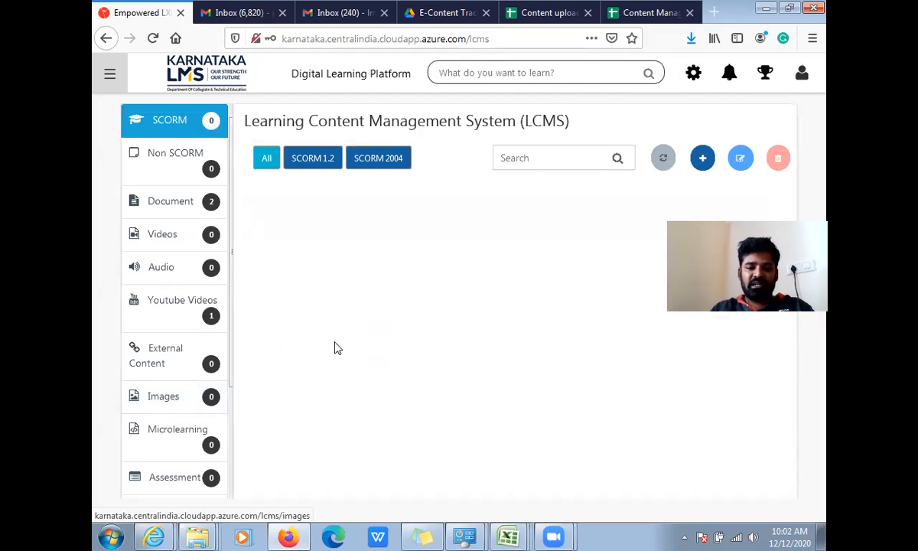
- Switch to the file manager and examine the session content in folder 15CS31T_U1_S1 and its place in the course folder structure
mouse_move(192, 534)
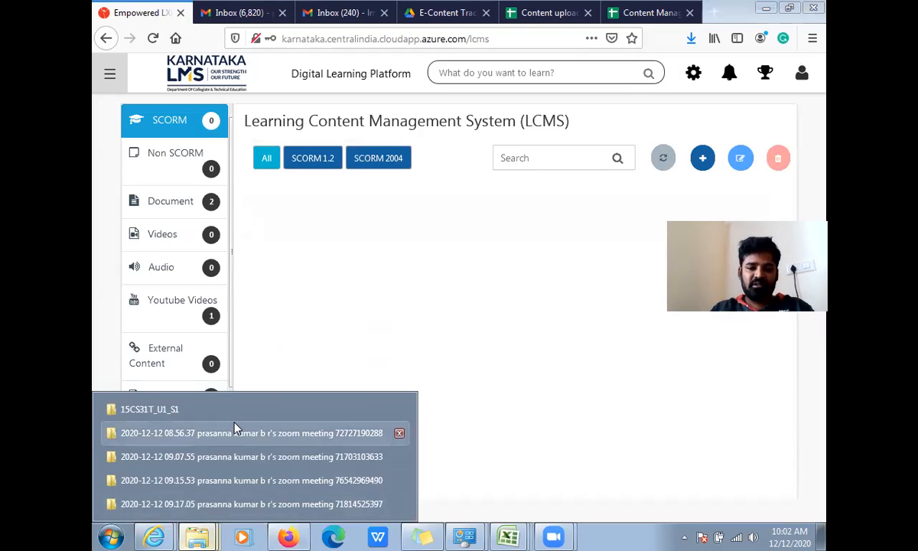
click(153, 410)
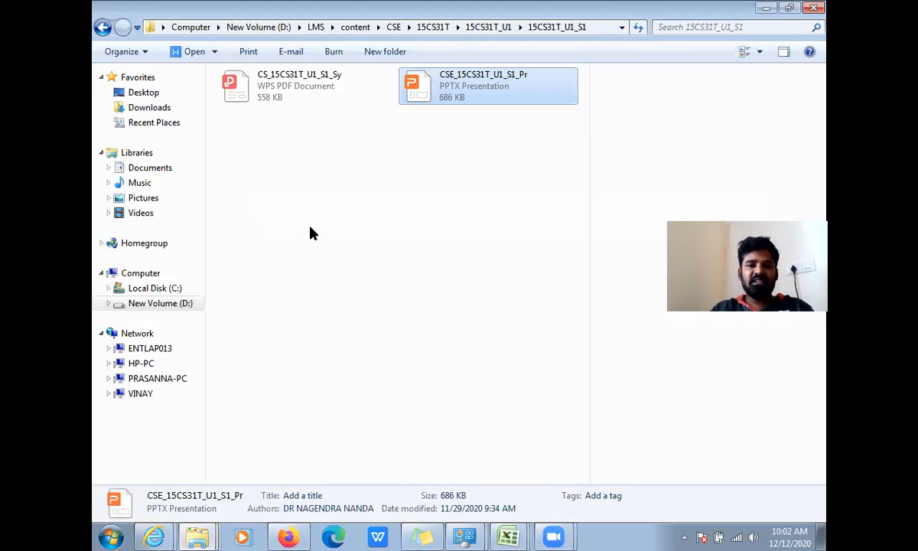
click(365, 128)
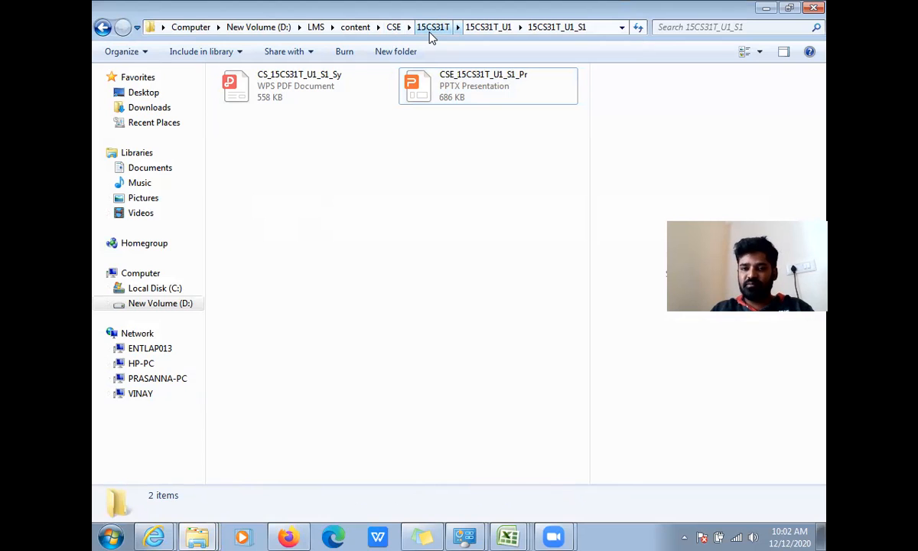
click(478, 27)
double_click(283, 85)
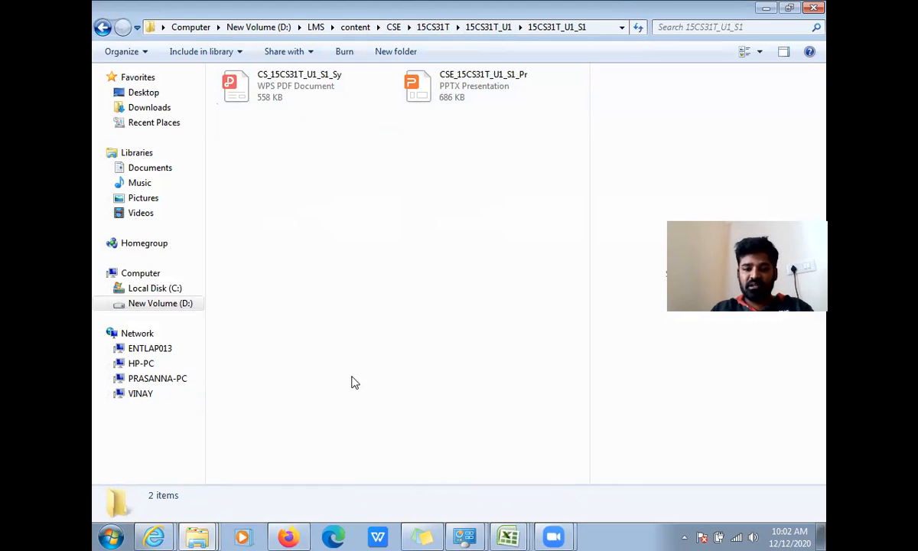
- Switch back to Firefox and review the session names and YouTube video links in the Content Management CSE spreadsheet
click(288, 535)
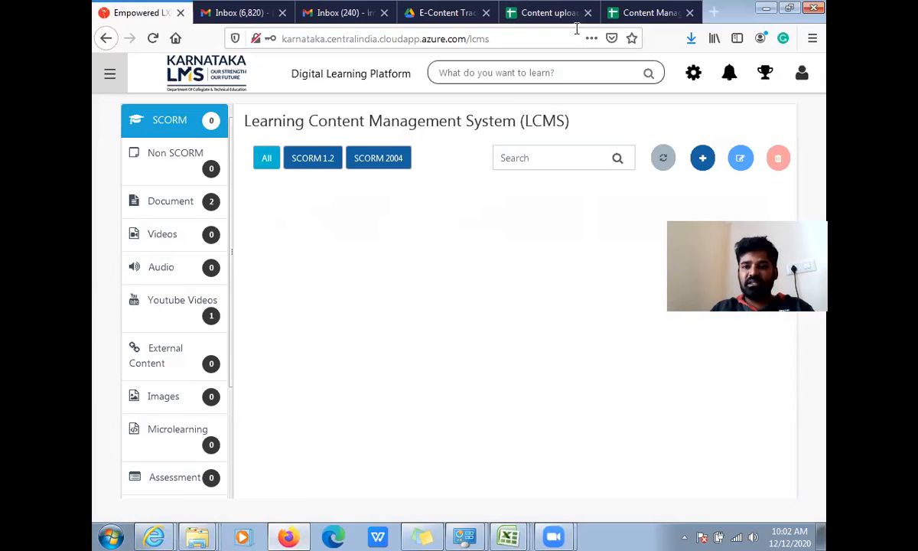
click(648, 13)
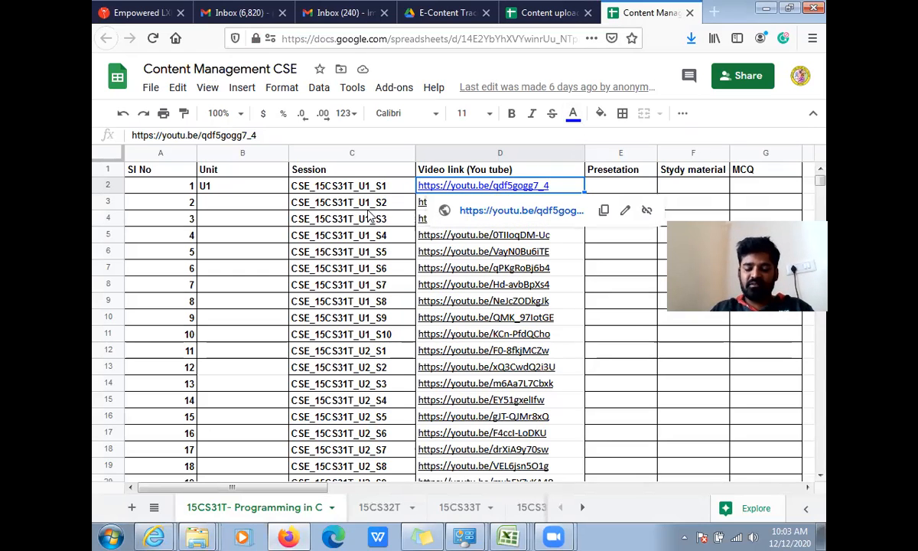
scroll(390, 310, down, 1)
scroll(403, 316, down, 5)
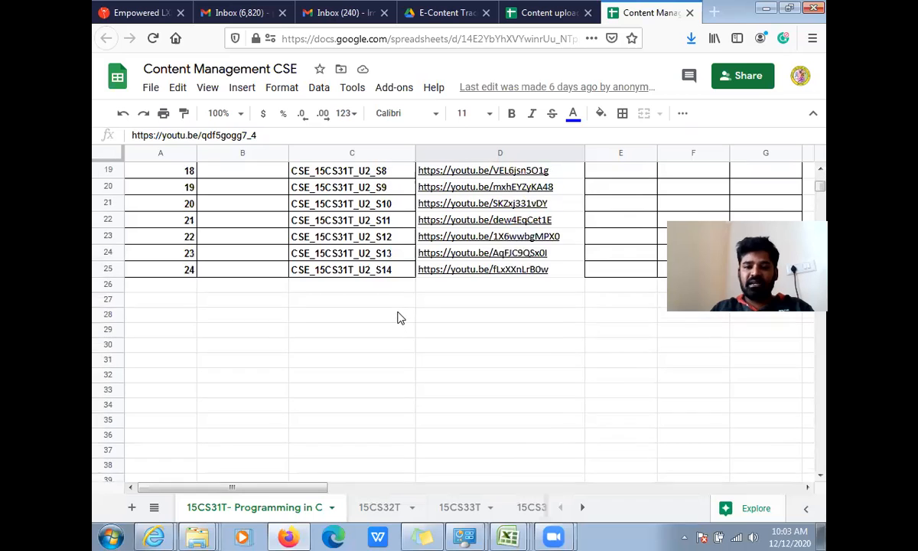
scroll(402, 316, up, 6)
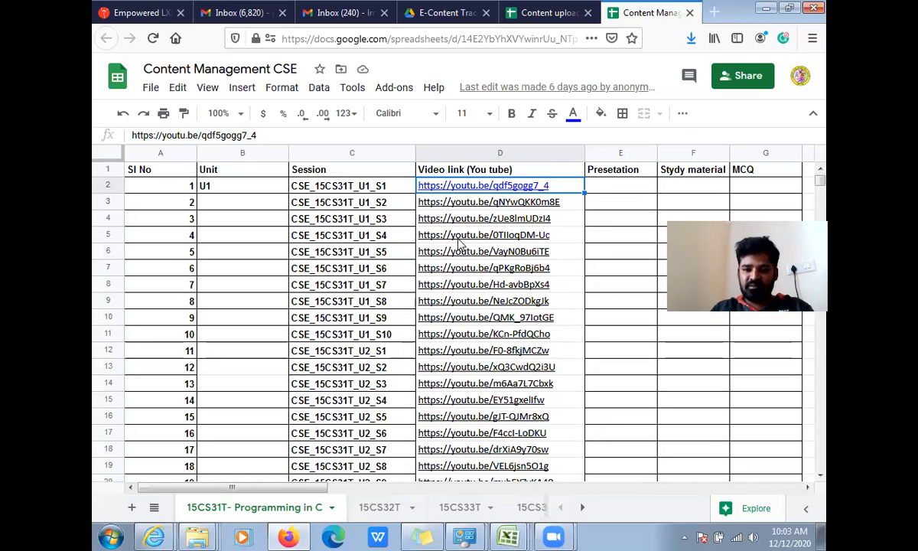
mouse_move(431, 348)
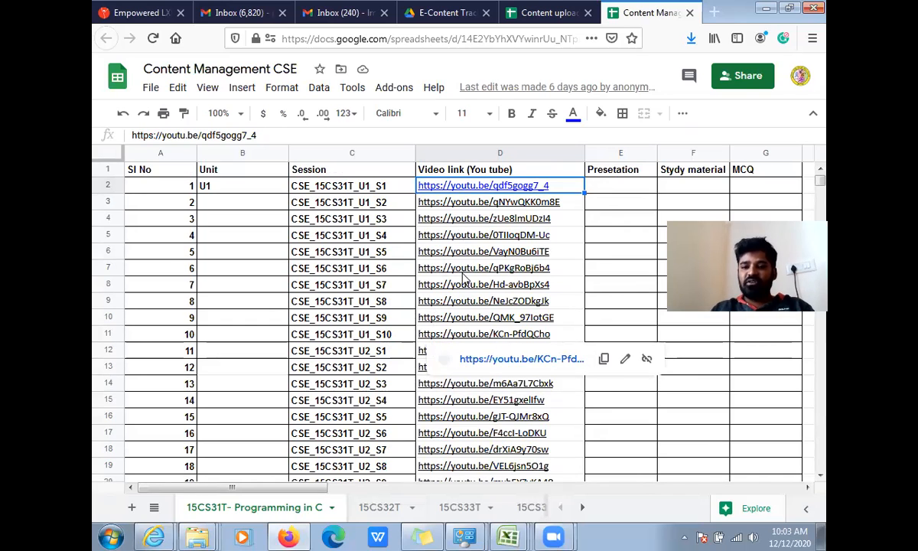
mouse_move(469, 273)
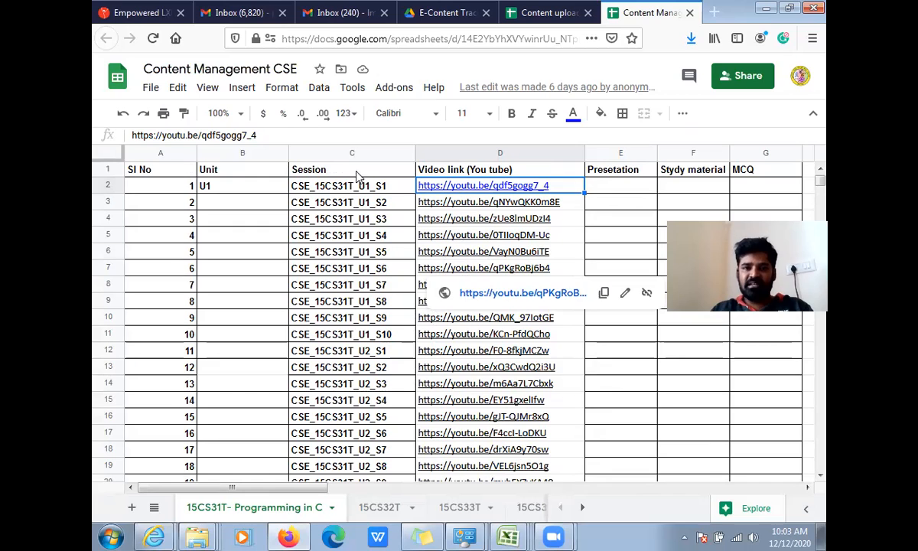
- Return to the LCMS page and delete the existing CSE_15CS31... entry from the Youtube Videos content
click(148, 10)
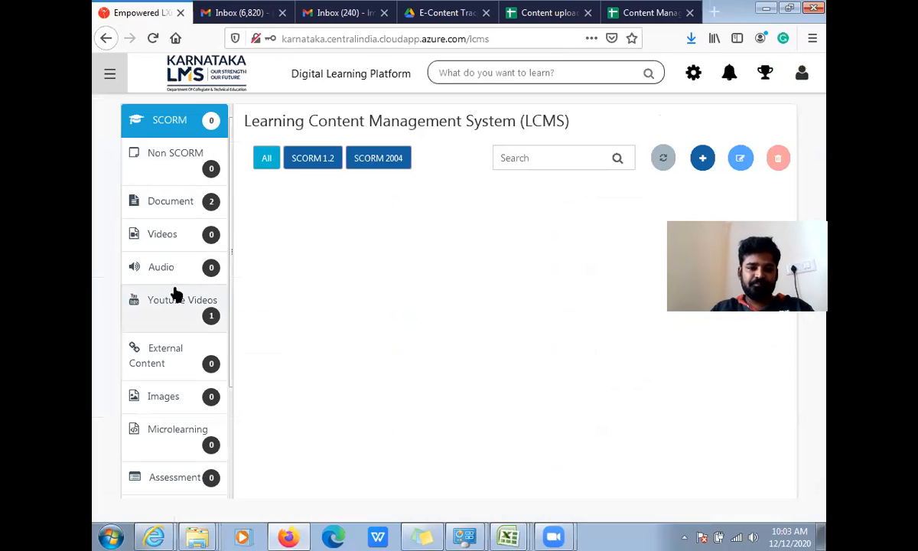
click(181, 312)
click(308, 221)
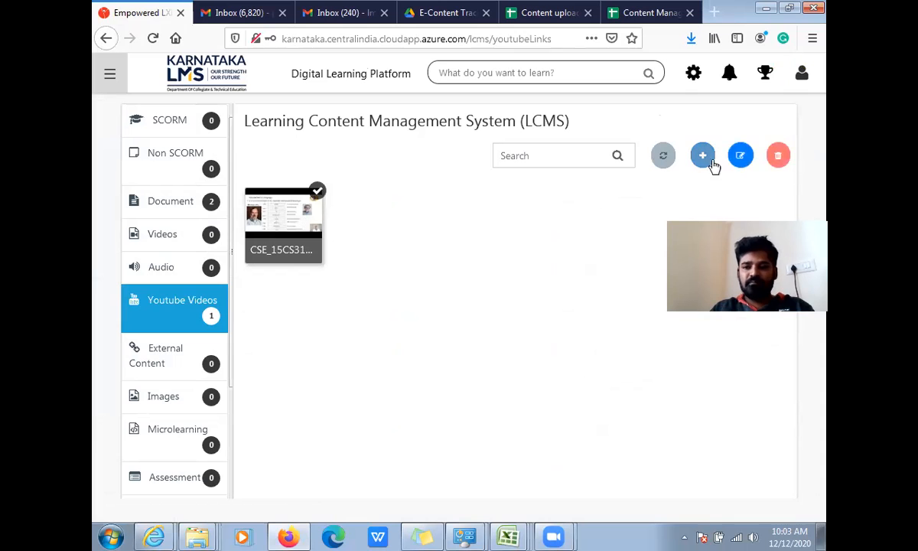
click(782, 155)
click(507, 304)
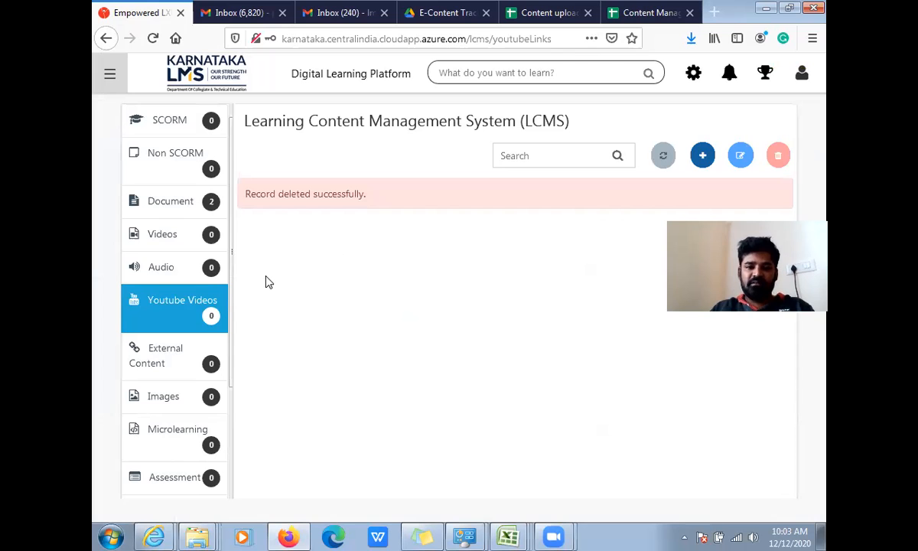
- Delete both existing CSE_15CS31... files from the LCMS Document content
click(179, 209)
click(311, 220)
click(737, 159)
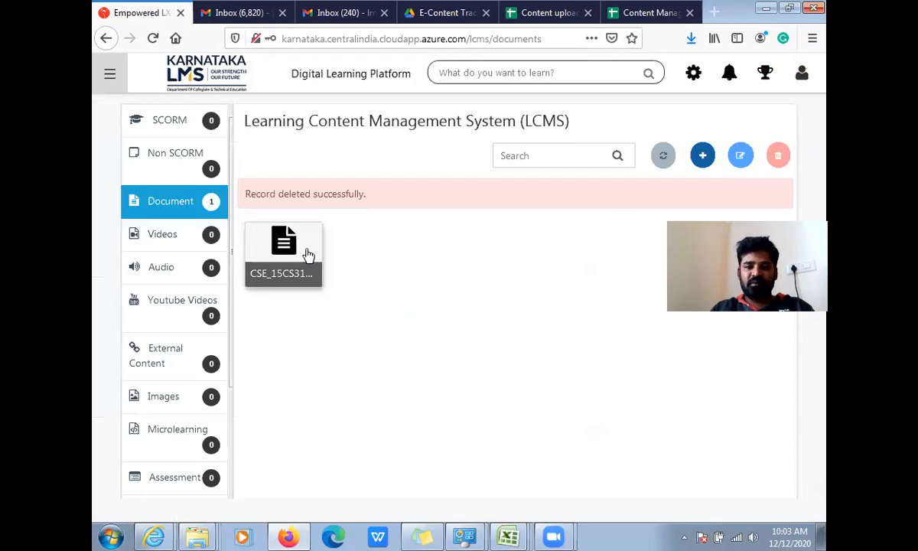
click(305, 253)
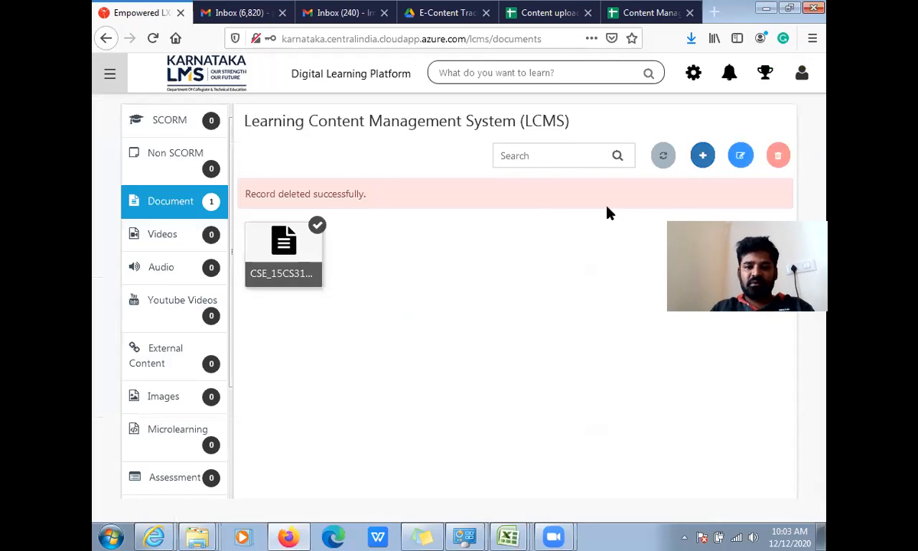
click(776, 156)
click(487, 310)
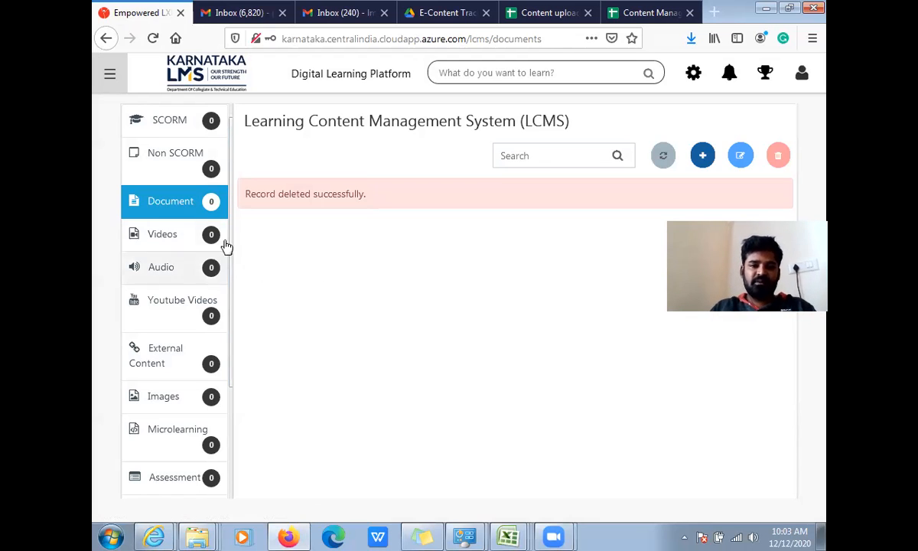
- Reopen LCMS from the course administration area and show its Document section
click(693, 73)
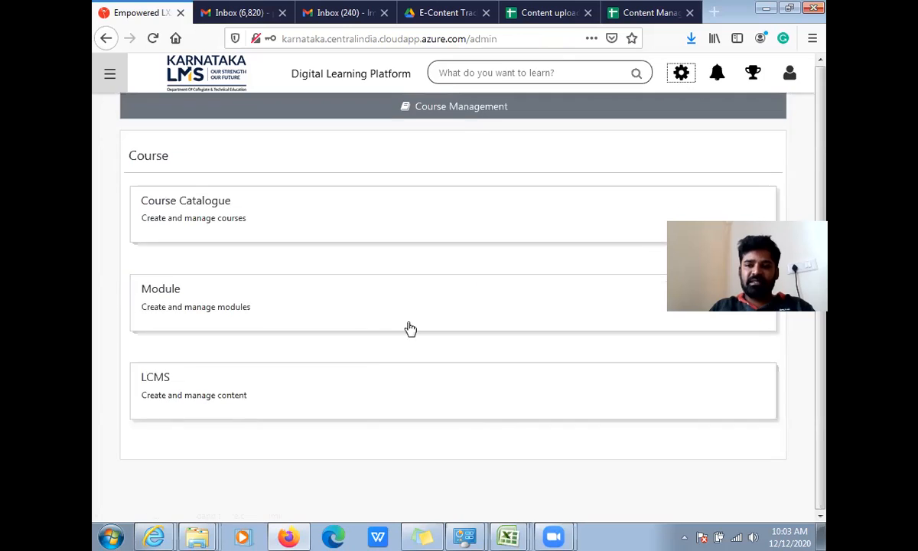
click(170, 400)
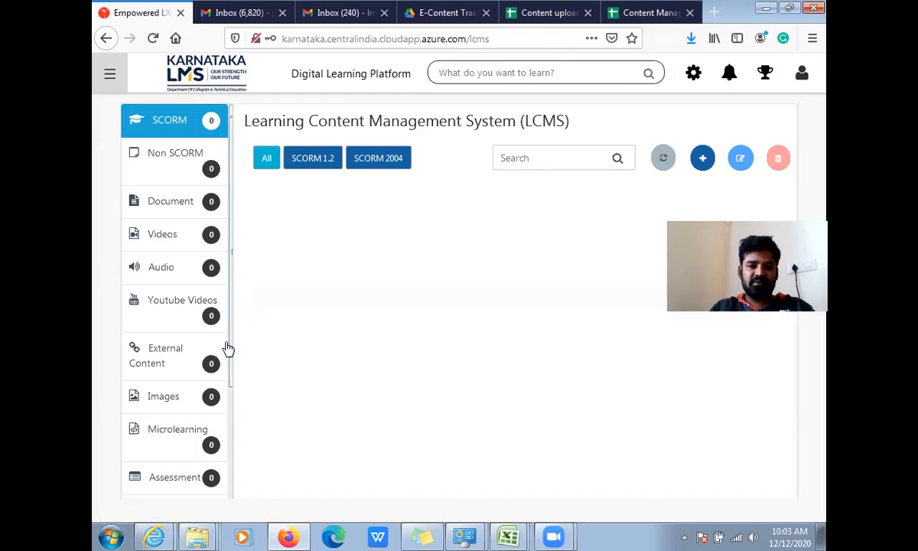
click(174, 204)
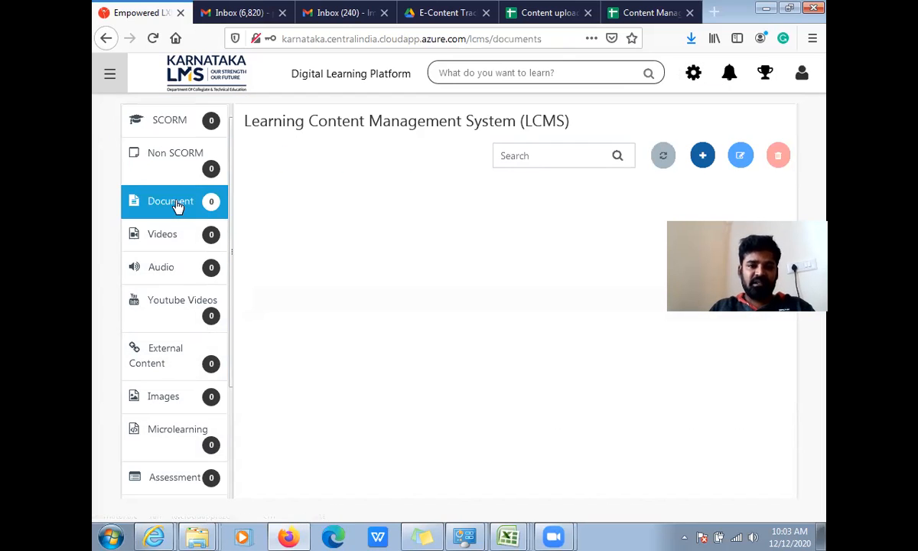
- Start a new document upload and attach the presentation CSE_15CS31T_U1_S1_Pr from the 15CS31T_U1_S1 folder
click(703, 156)
click(526, 205)
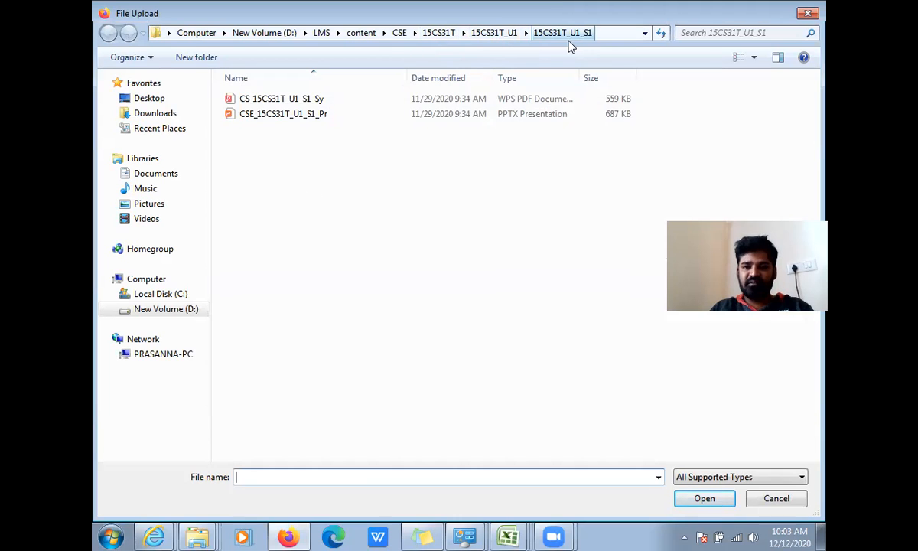
double_click(314, 114)
- Name the document CSE_15CS31T_U1_S1_Pr in the Upload Document form
click(271, 203)
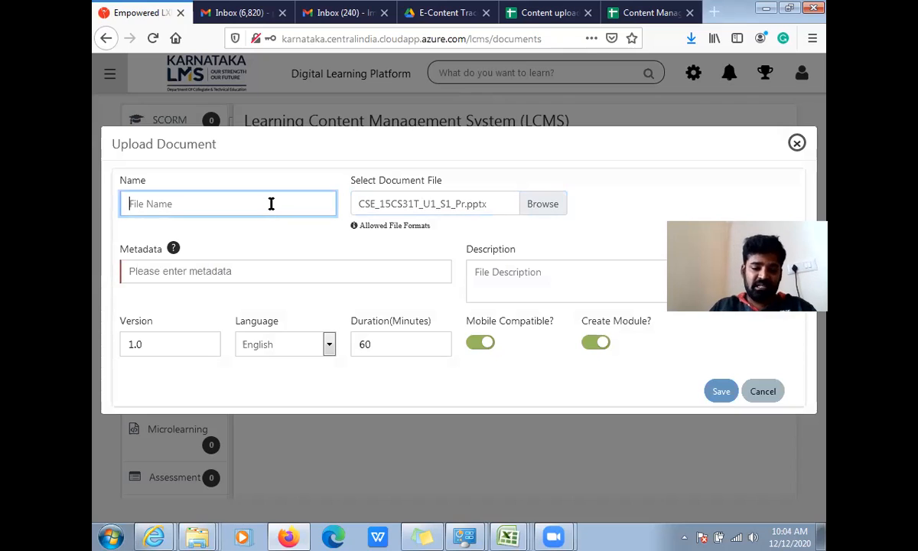
text(CSE_!%)
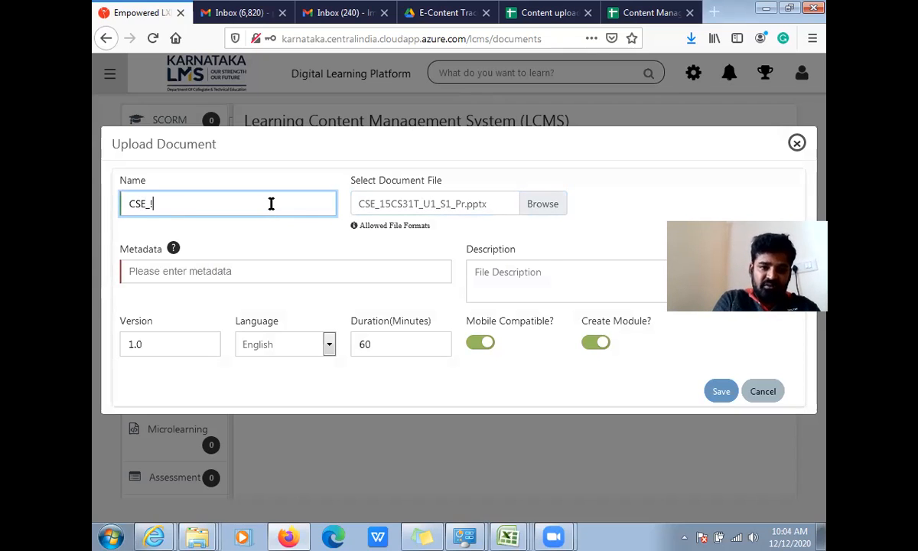
key(BackSpace)
key(BackSpace)
text(15CS31T)
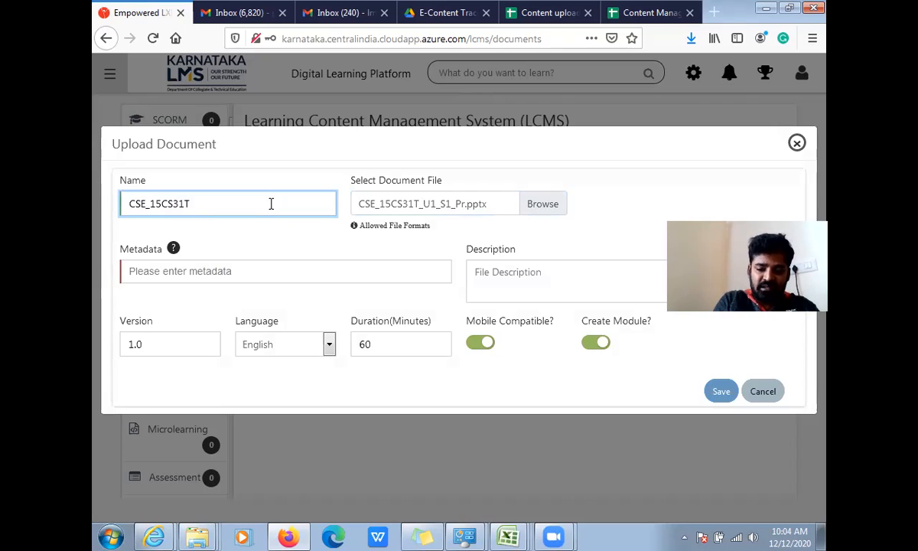
text(_U1)
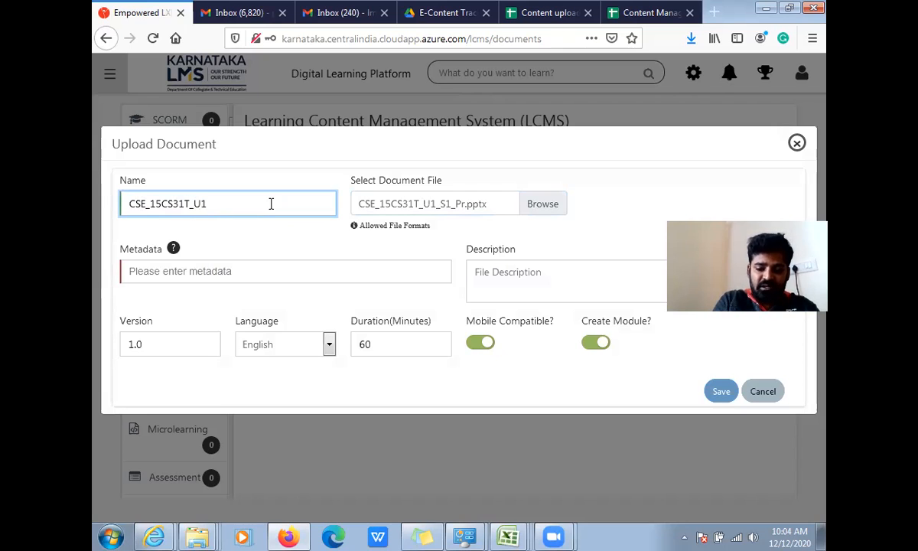
text(_S1)
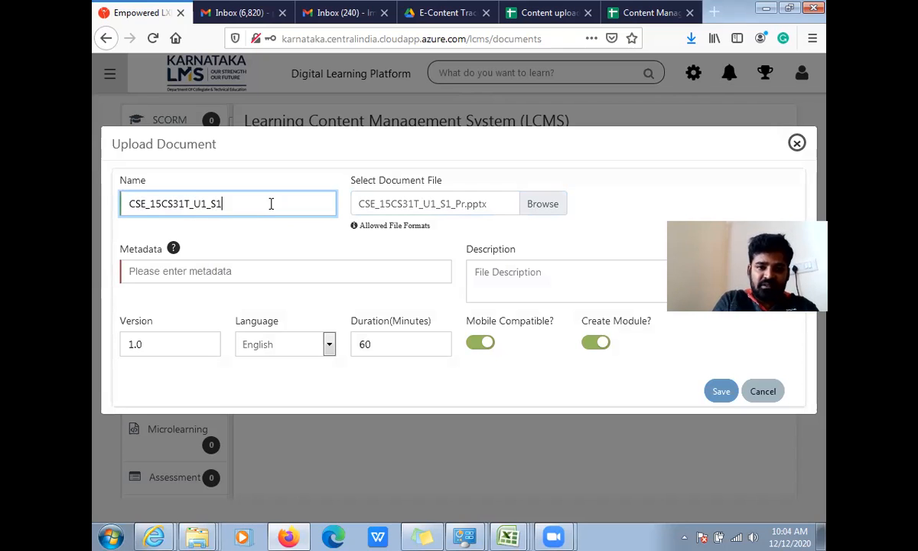
text(_Pr)
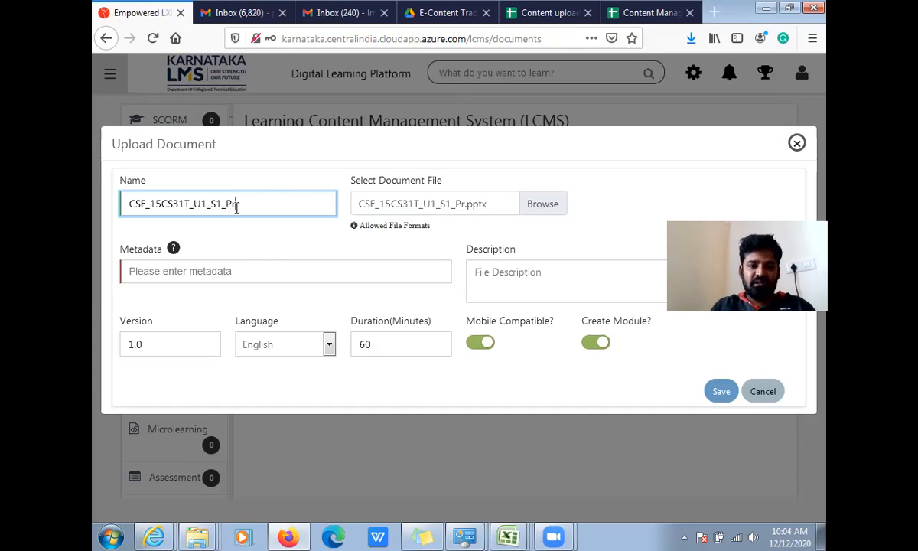
- Copy the document name CSE_15CS31T_U1_S1_Pr into the metadata and description, and save the upload
drag(230, 203, 93, 217)
key(ctrl+c)
click(197, 271)
key(ctrl+v)
click(489, 270)
key(ctrl+v)
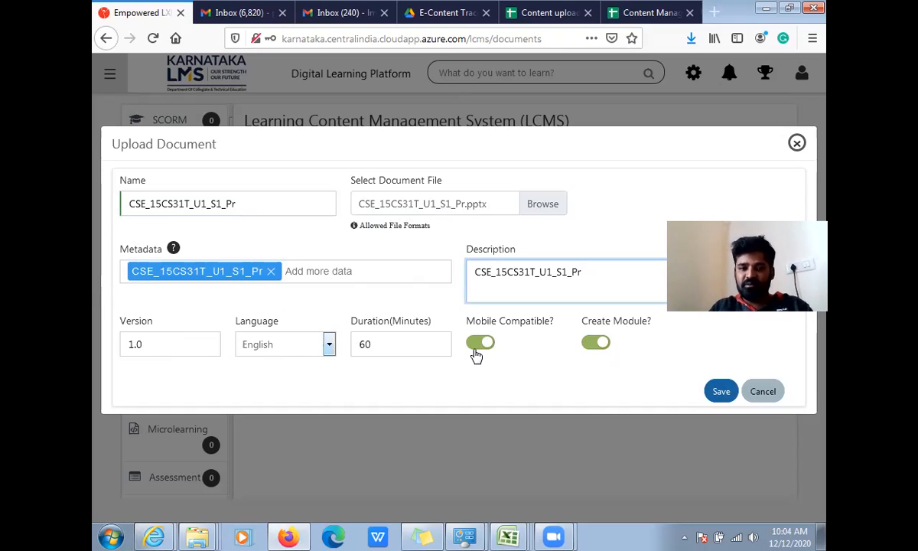
click(720, 391)
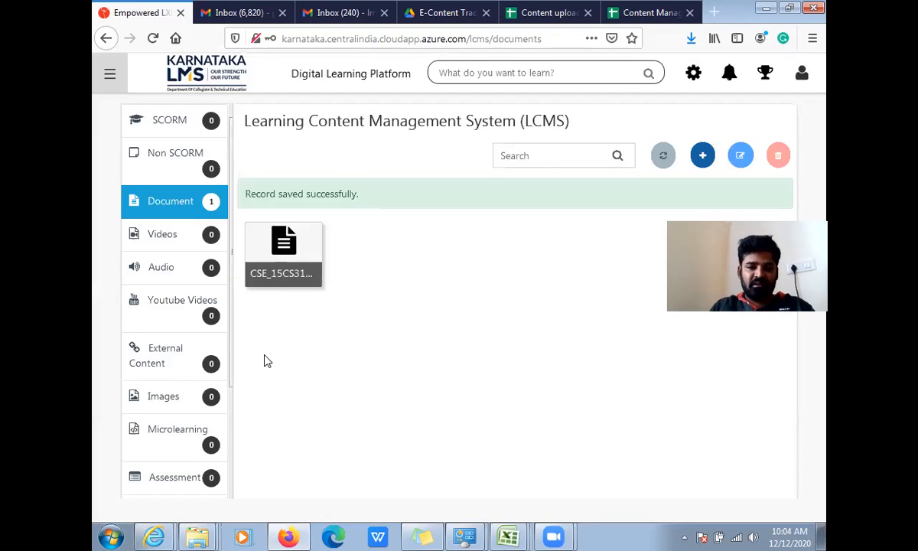
click(295, 256)
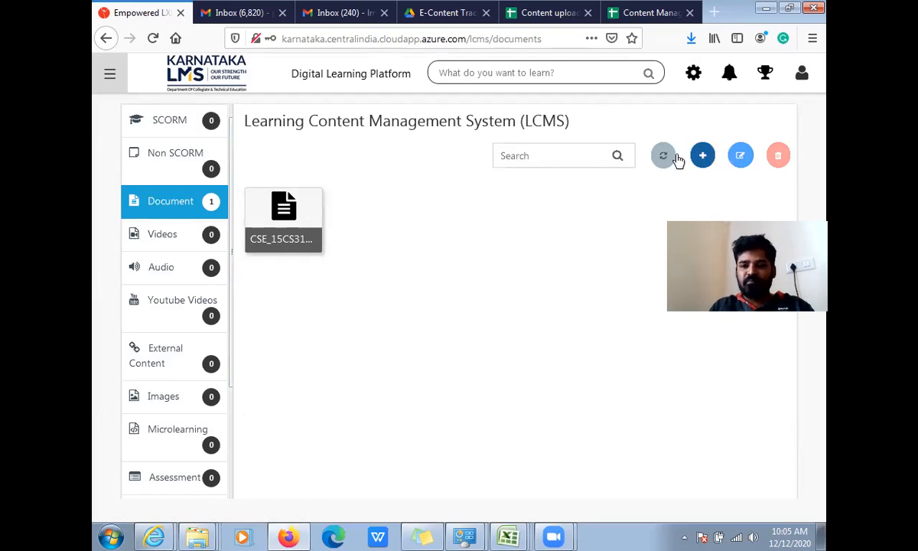
- Start another document upload and attach the study material CS_15CS31T_U1_S1_Sy.pdf
click(703, 157)
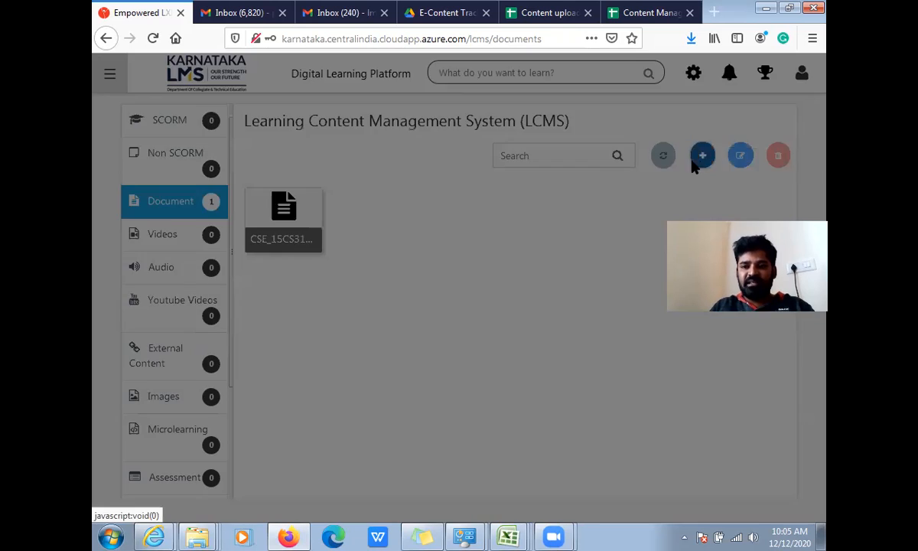
mouse_move(408, 226)
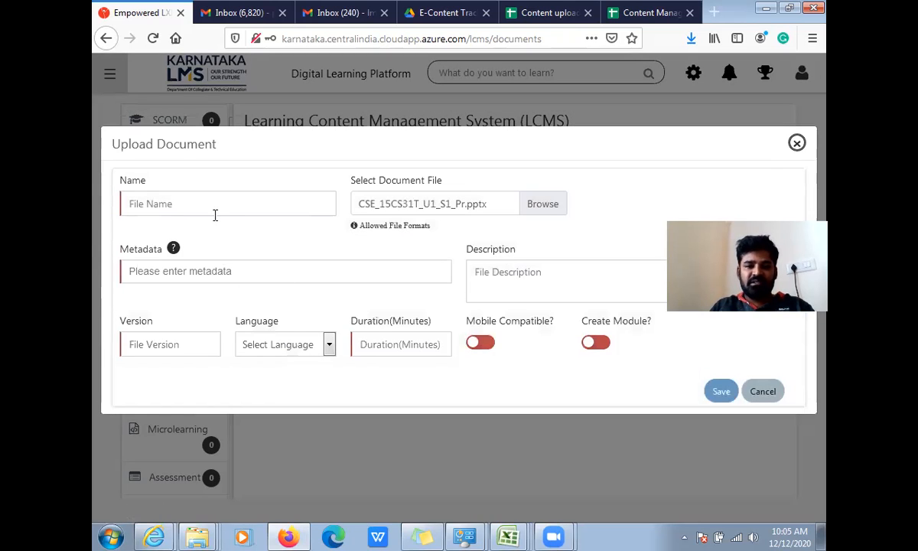
click(220, 207)
click(428, 203)
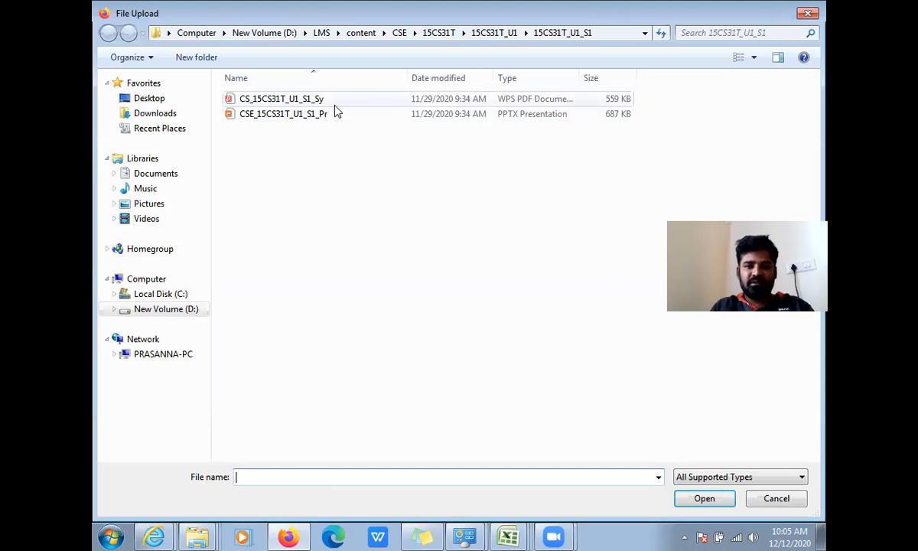
key(Escape)
- Name the document CSE_15CS31T_U1_S1_Sy in the Upload Document form
click(228, 208)
text(CSE)
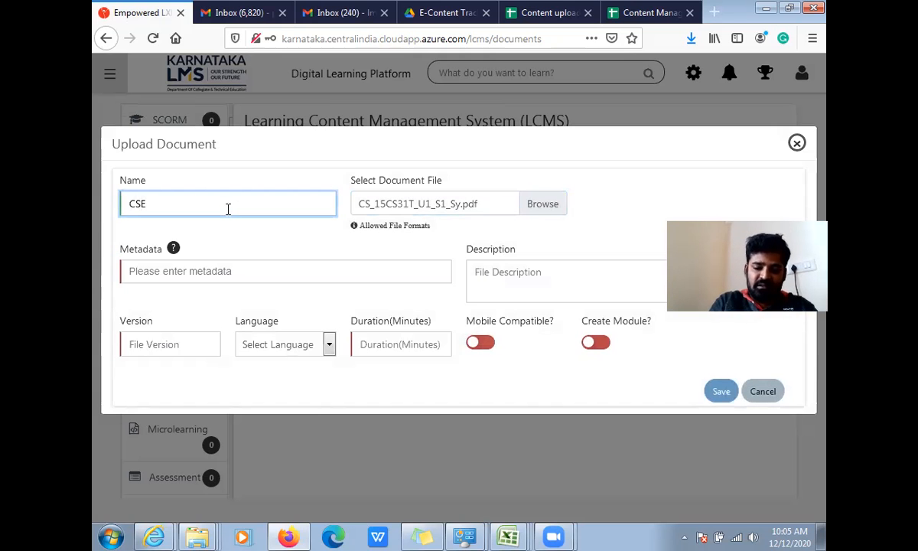
text(_15)
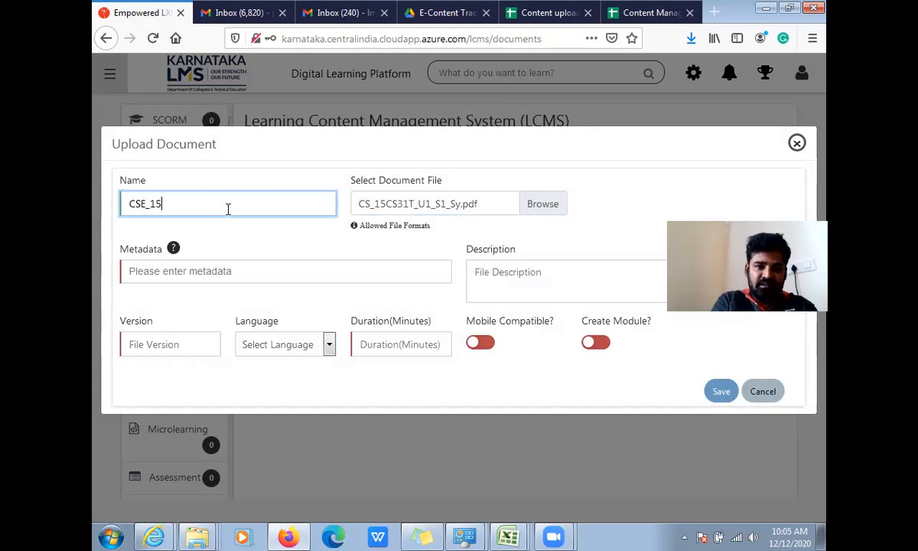
text(CS31)
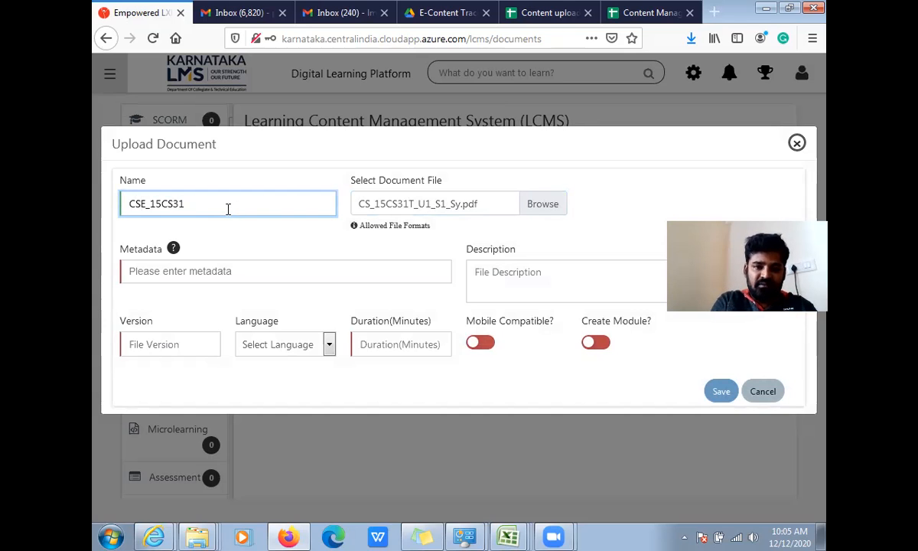
text(T_U1)
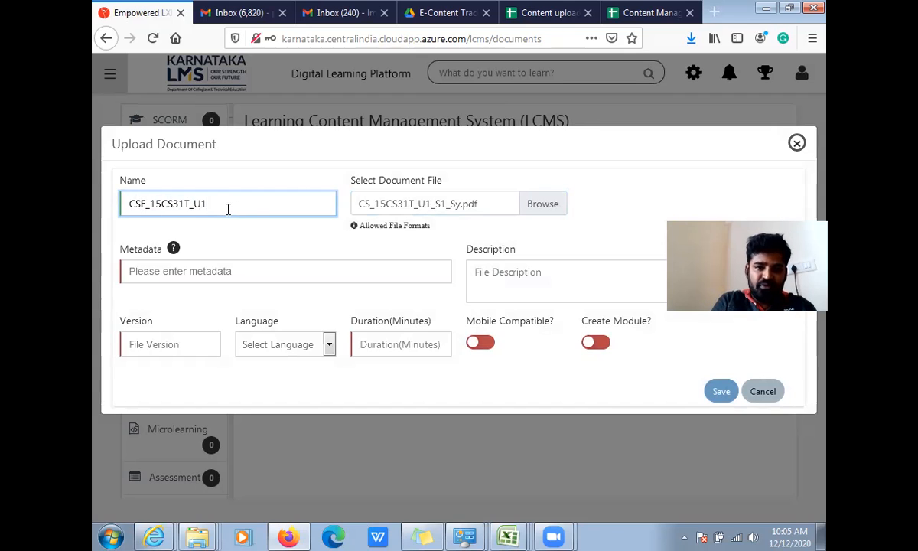
text(_S1)
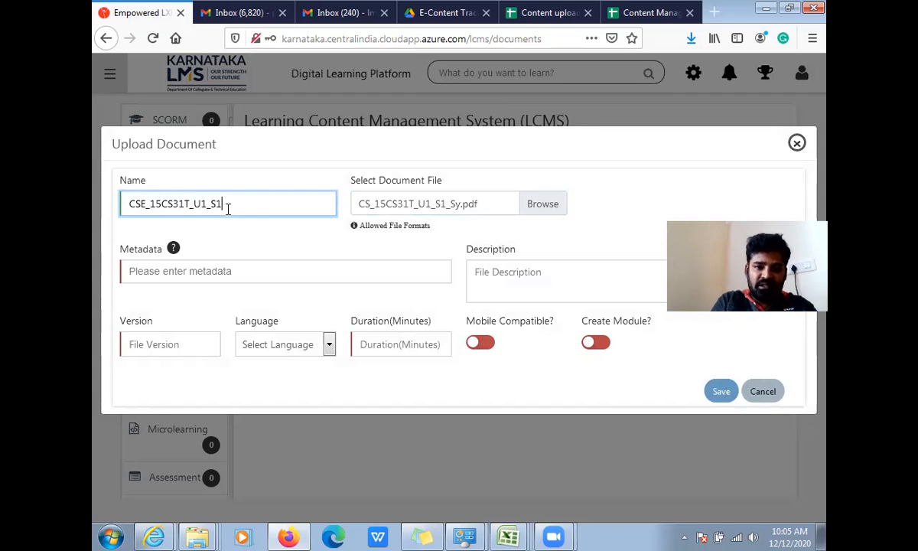
text(_SY)
key(BackSpace)
text(y)
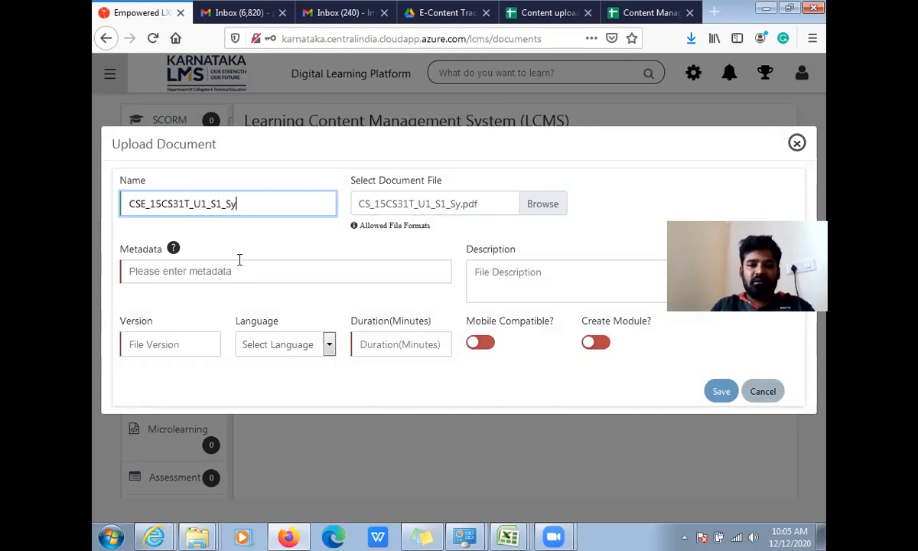
- Copy the document name CSE_15CS31T_U1_S1_Sy into the metadata and description
drag(237, 204, 95, 206)
key(ctrl+c)
click(184, 269)
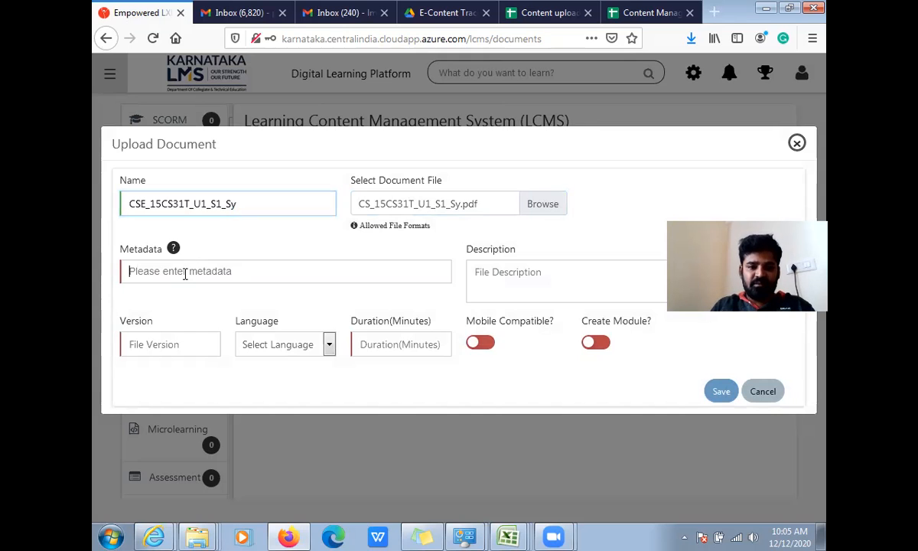
key(ctrl+v)
click(485, 274)
key(ctrl+v)
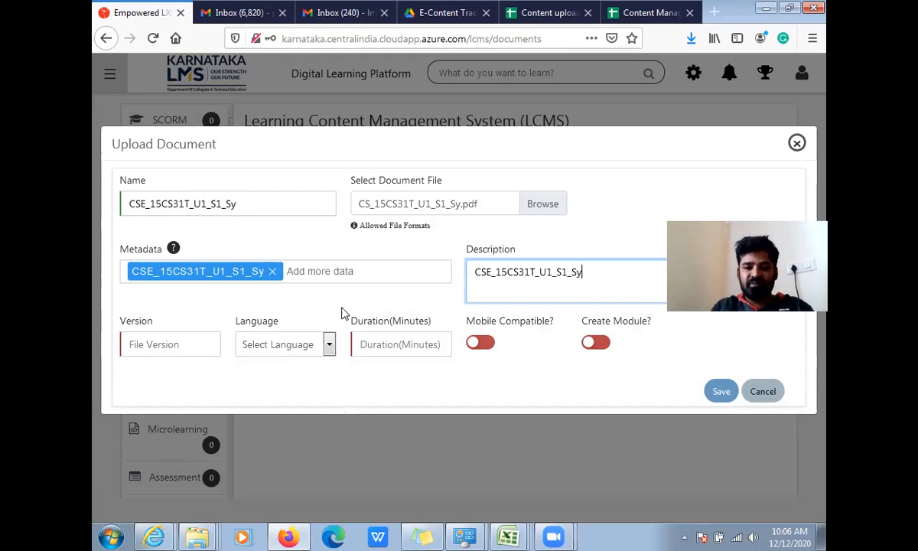
- Enable mobile compatibility and module creation, set version 1, language English and duration 30 minutes, and save the document
click(485, 343)
click(596, 343)
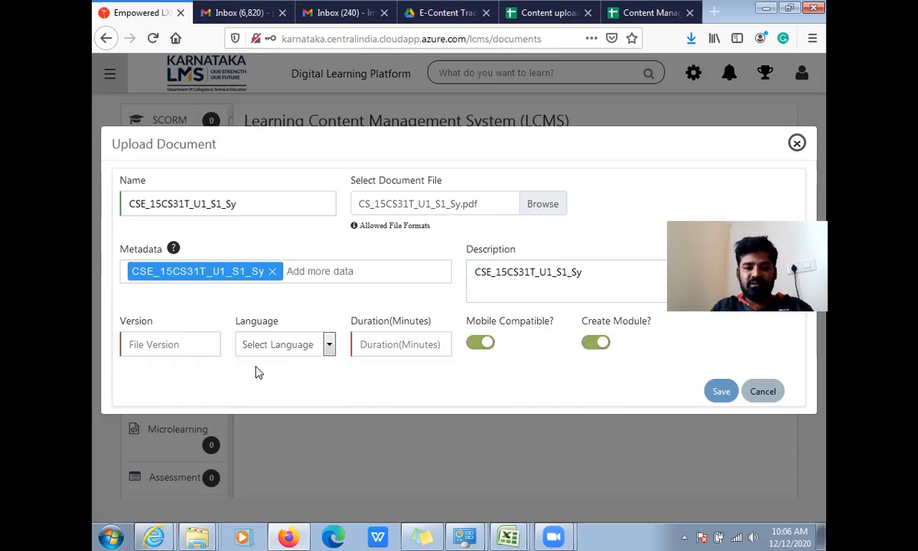
click(173, 348)
text(1)
click(268, 343)
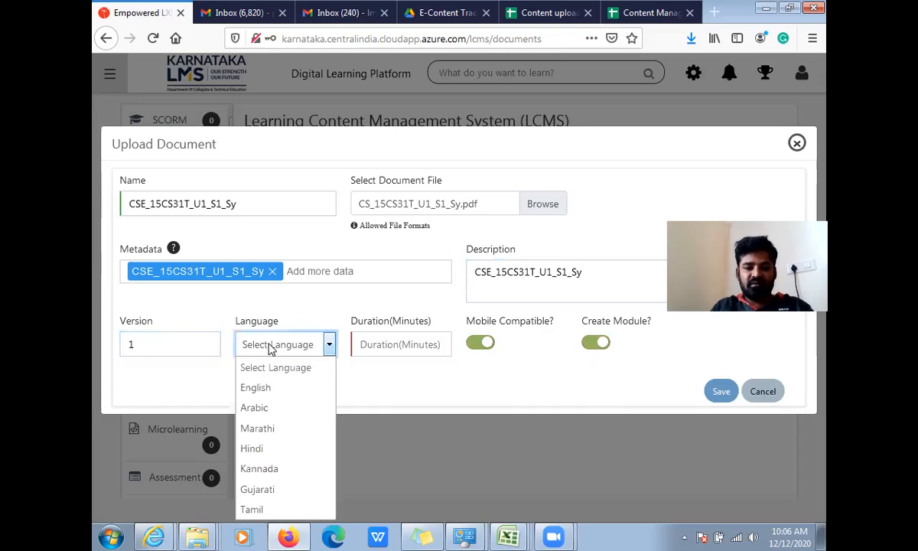
click(267, 386)
click(406, 349)
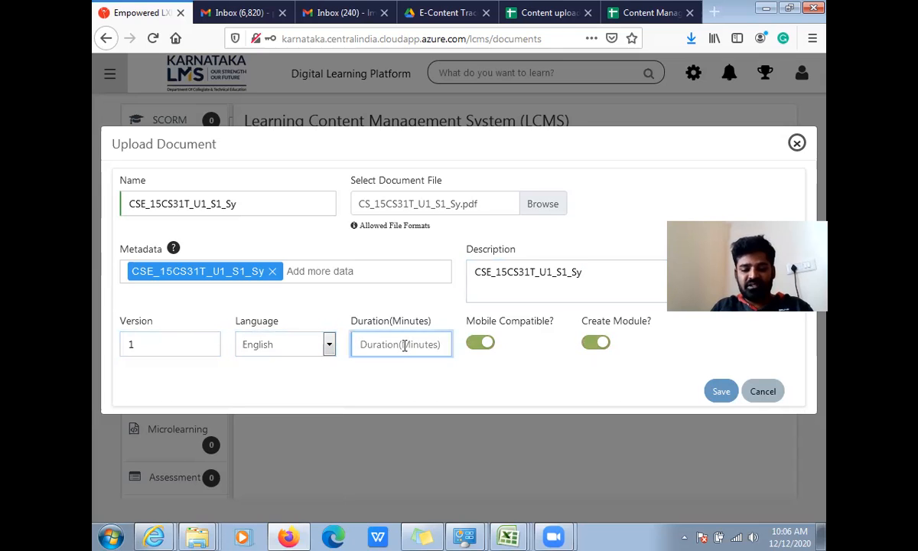
text(30)
click(409, 382)
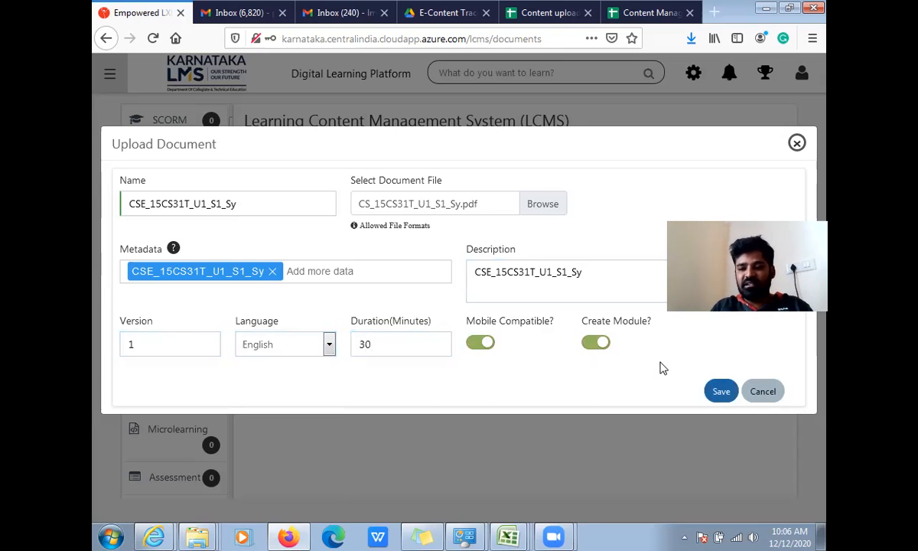
click(721, 391)
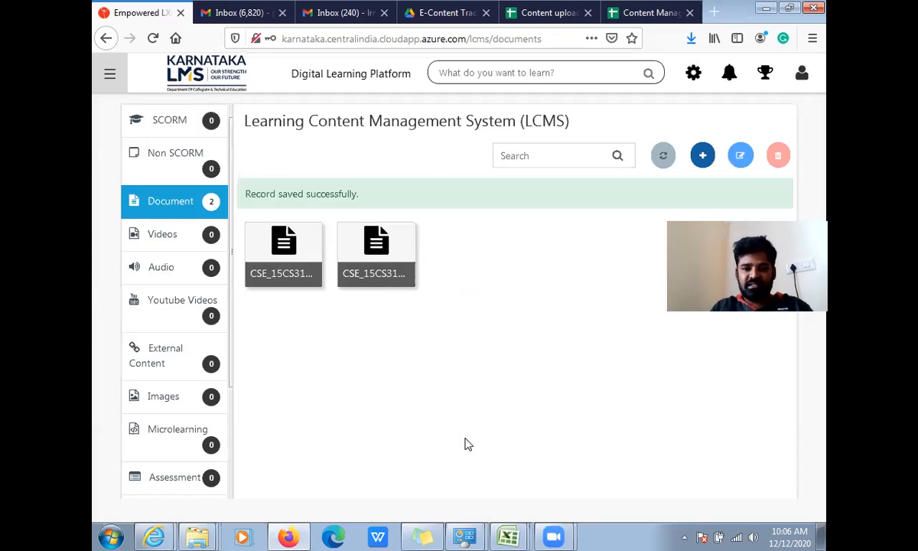
- Start a YouTube video upload and fill in the CSE_15CS31T_U1_S1 video link copied from the Content Management CSE spreadsheet
click(181, 312)
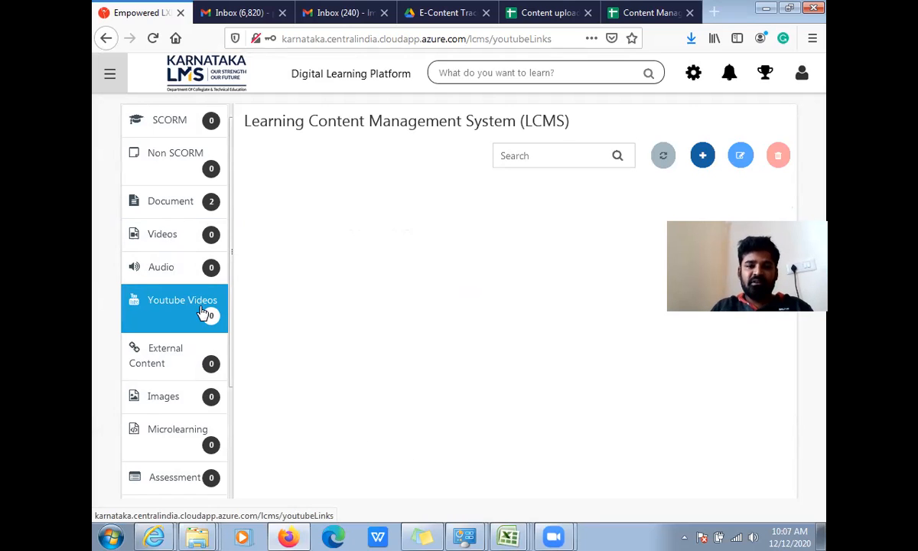
click(701, 158)
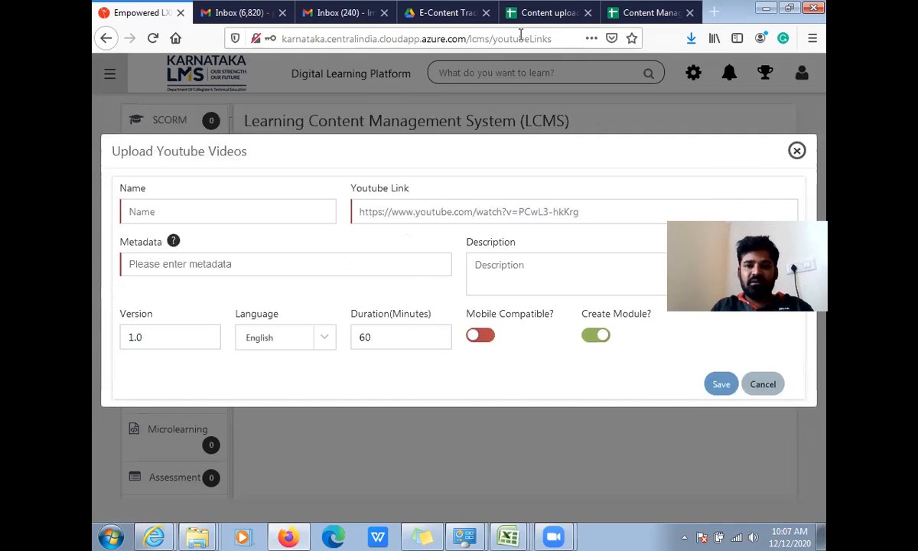
click(621, 13)
click(501, 183)
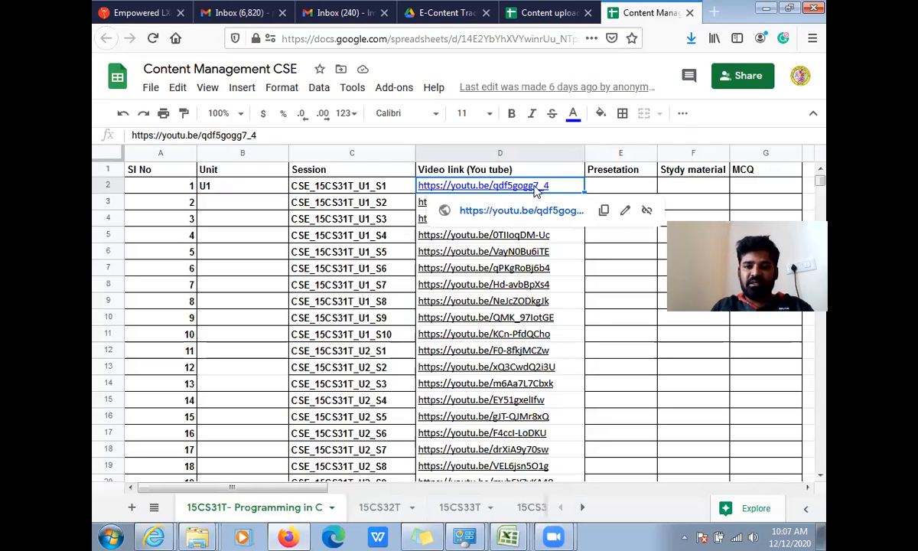
click(605, 211)
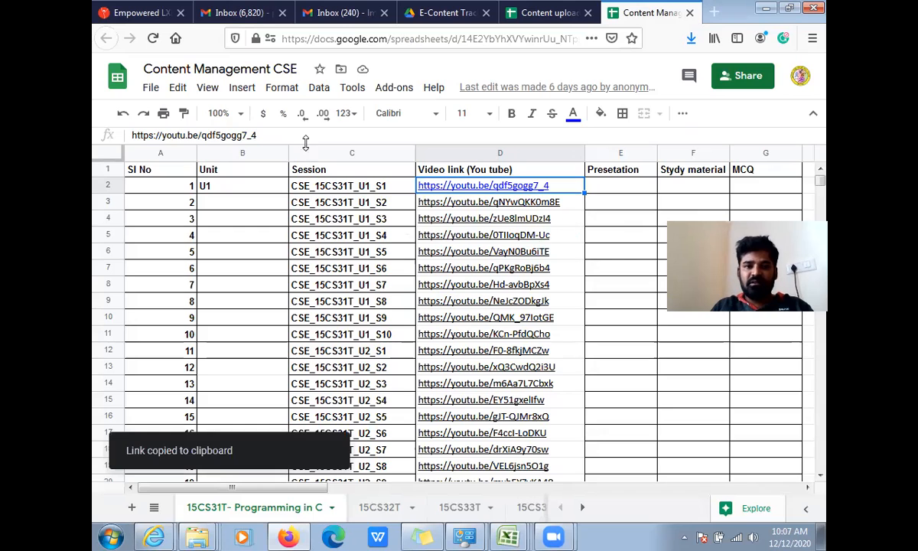
click(138, 13)
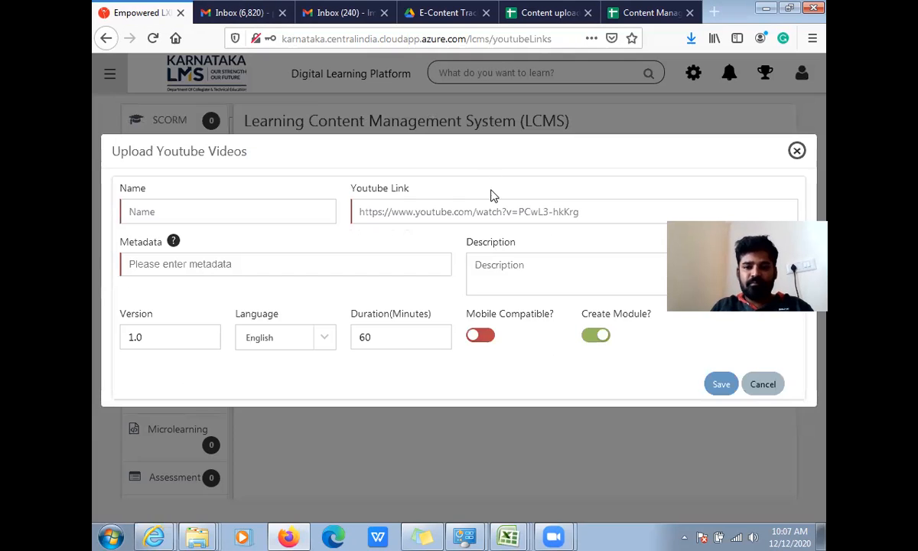
click(487, 206)
key(ctrl+v)
- Name the YouTube video CSE_15CS31T_U1_S1_Vi
click(266, 218)
text(CSE)
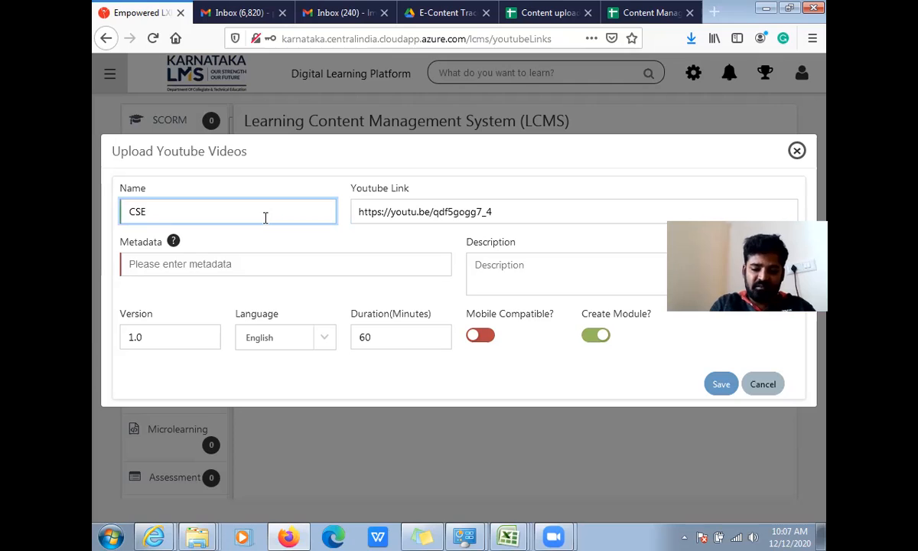
text(_15)
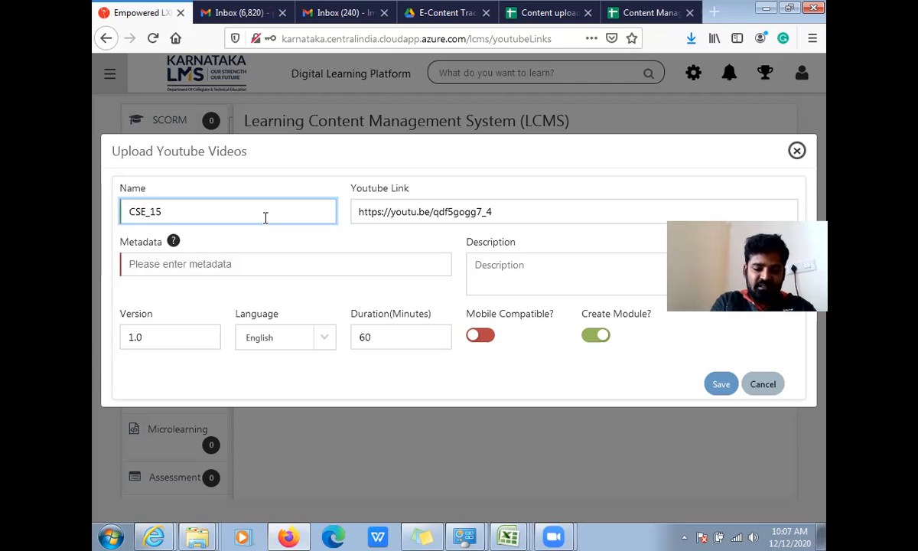
text(CS31)
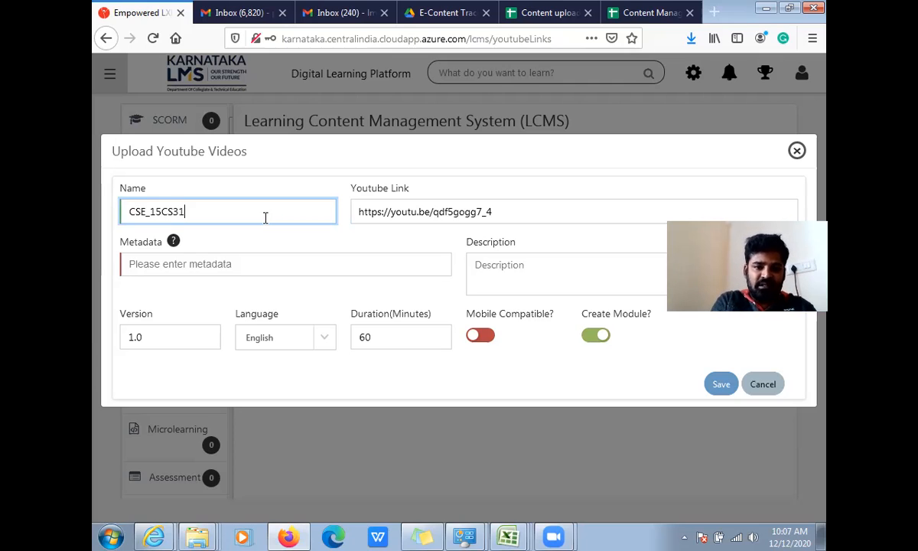
text(T)
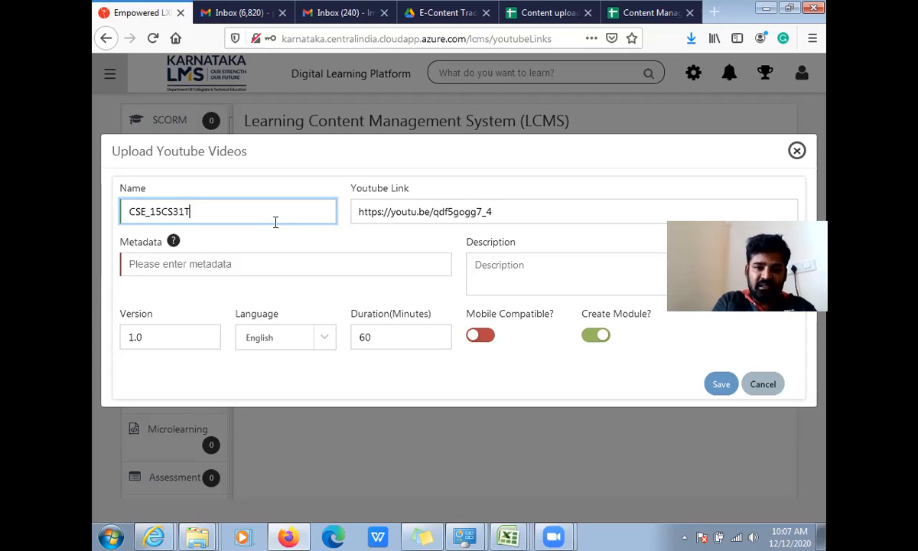
text(_U1_S1_)
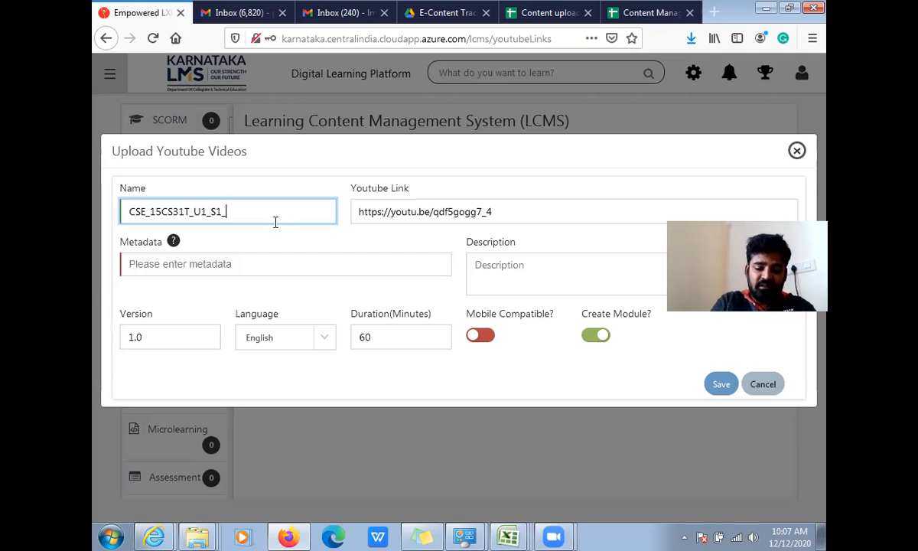
text(Vi)
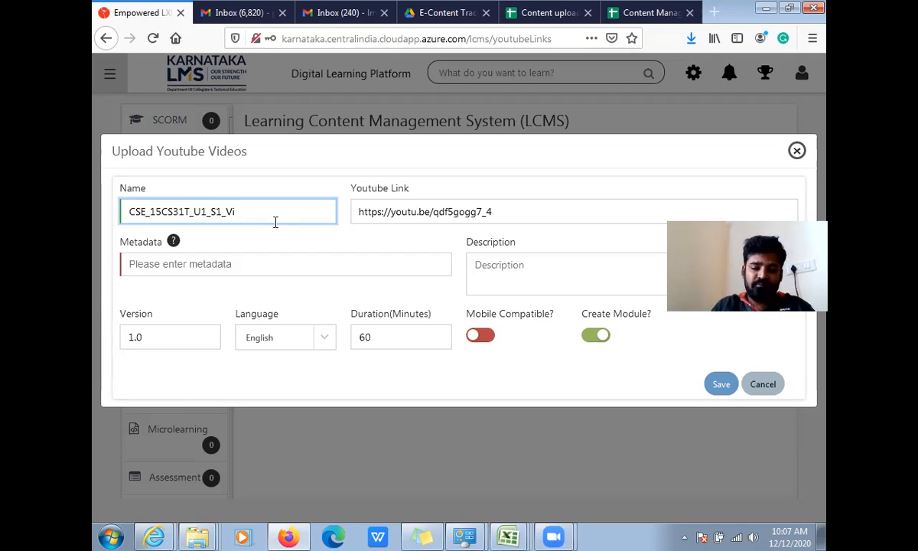
- Copy the video name into the metadata and description, enable mobile compatibility, and try to save the video
double_click(149, 208)
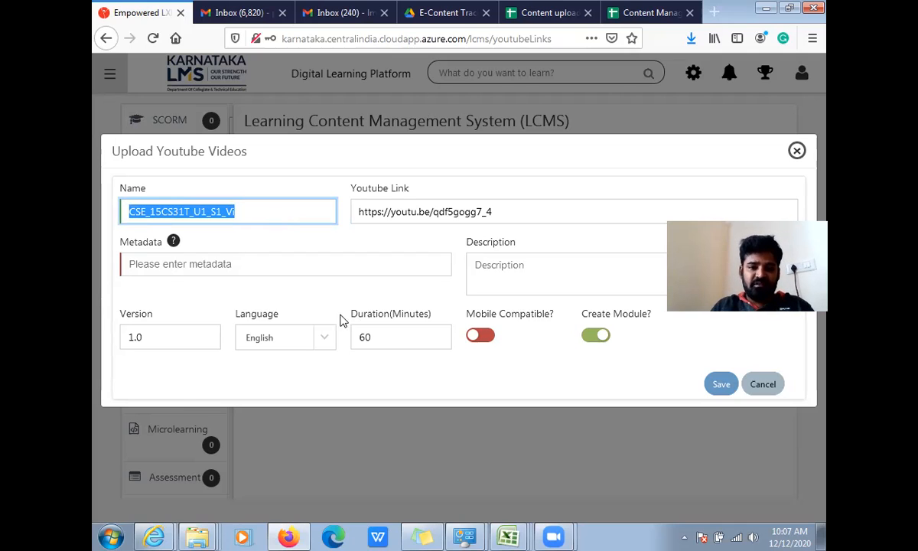
click(367, 269)
key(ctrl+v)
click(590, 266)
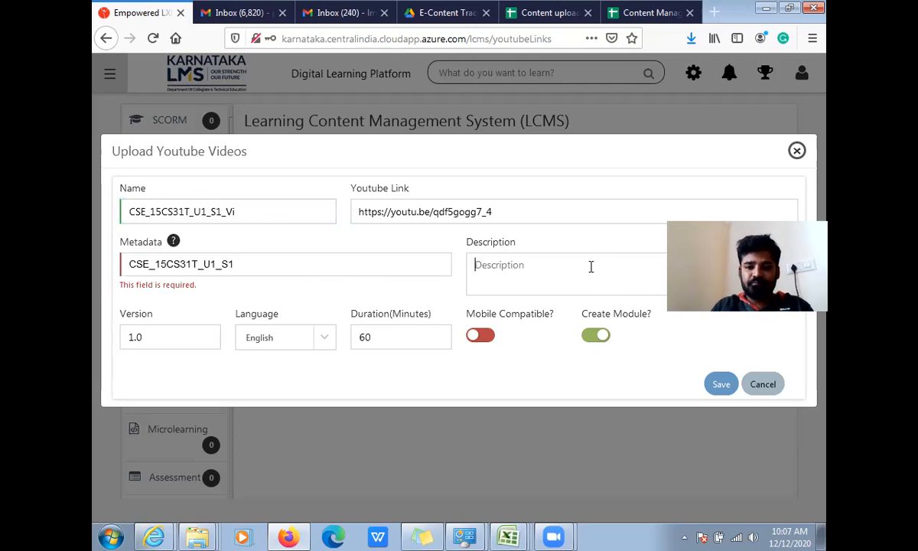
key(ctrl+v)
click(480, 335)
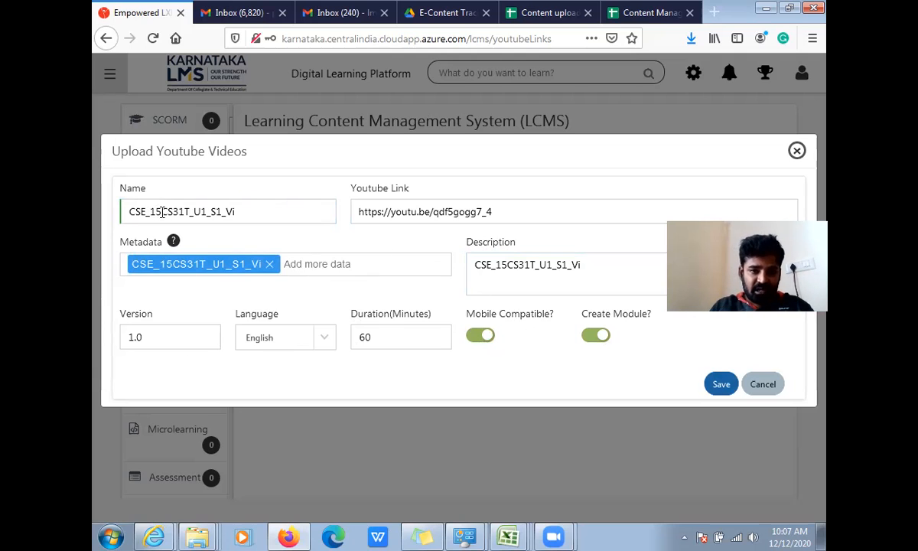
click(721, 384)
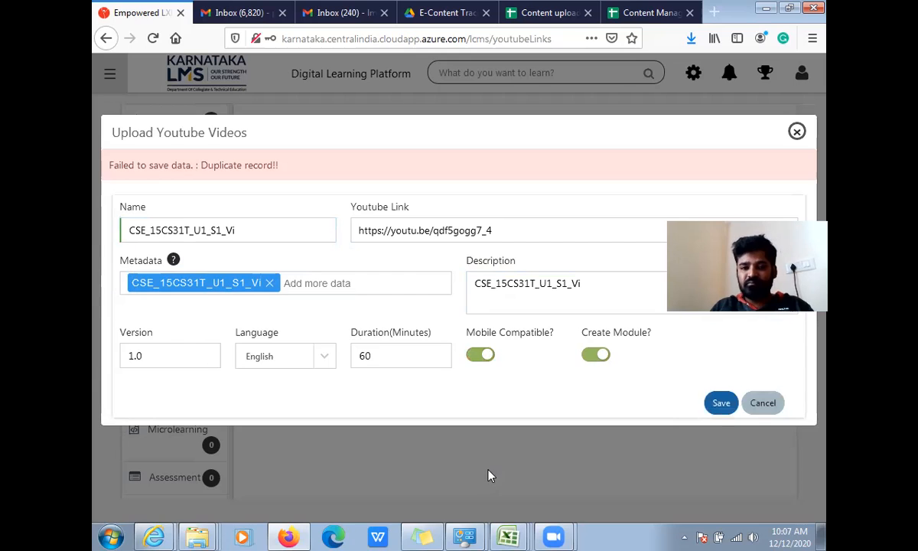
- Try to save the video under the name CSE_15CS31T_U1_S1_VI, and close the upload form
click(285, 233)
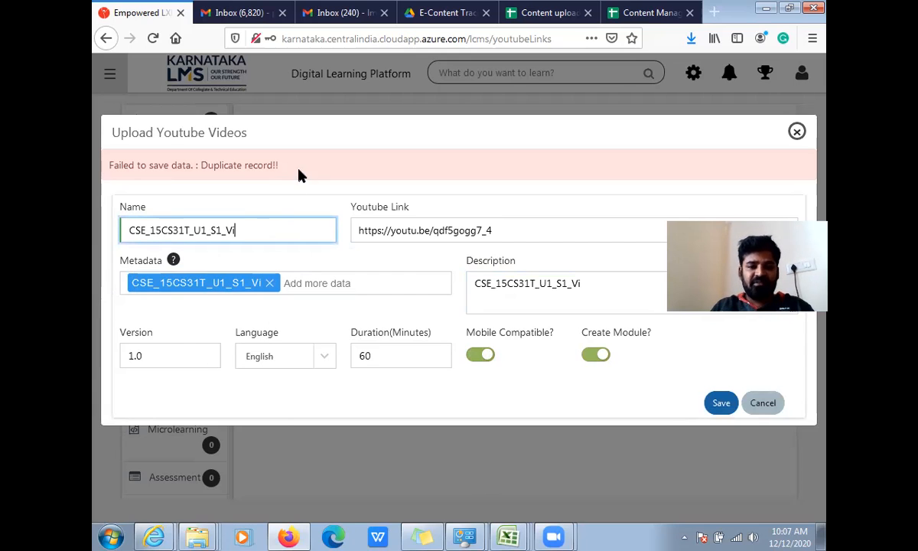
click(291, 165)
click(262, 230)
key(BackSpace)
text(I)
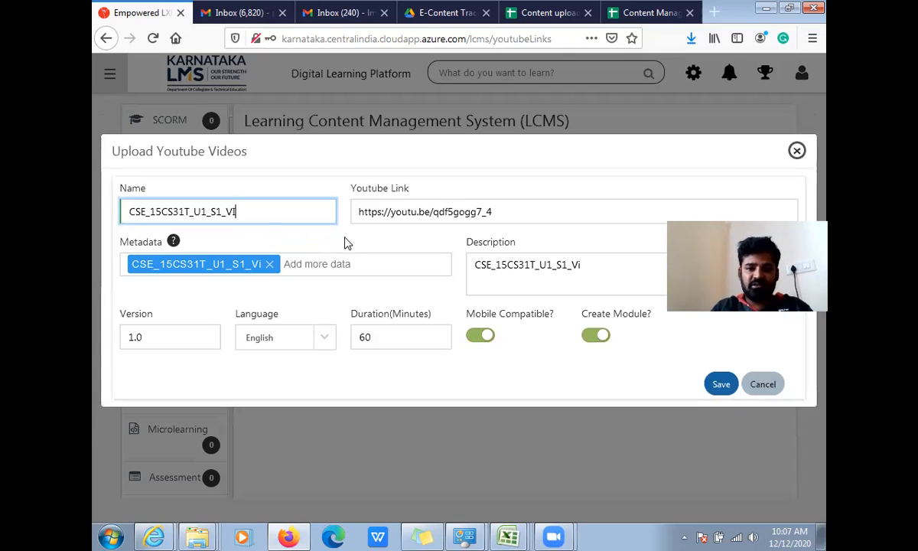
click(721, 385)
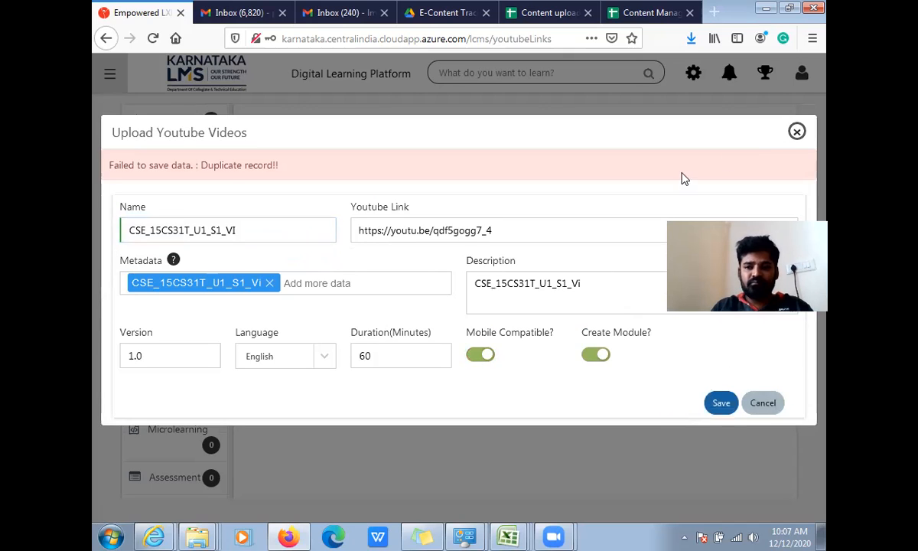
click(797, 133)
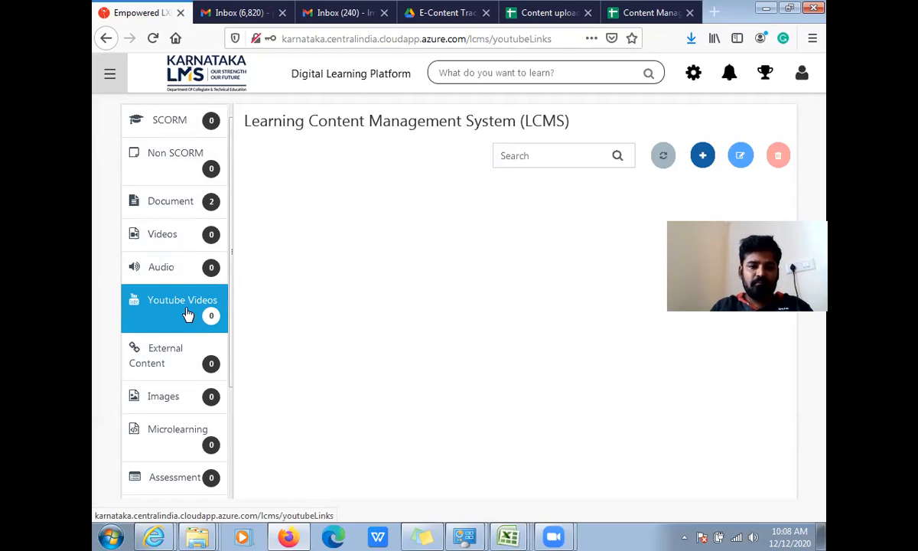
- Check the uploaded items in Modules Management and return to the Learning Content Management System
click(694, 75)
click(269, 294)
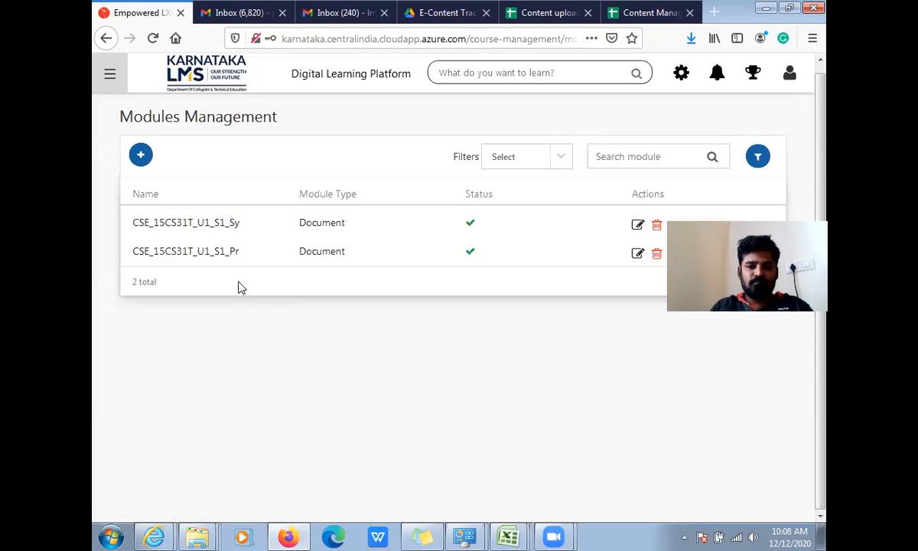
click(689, 81)
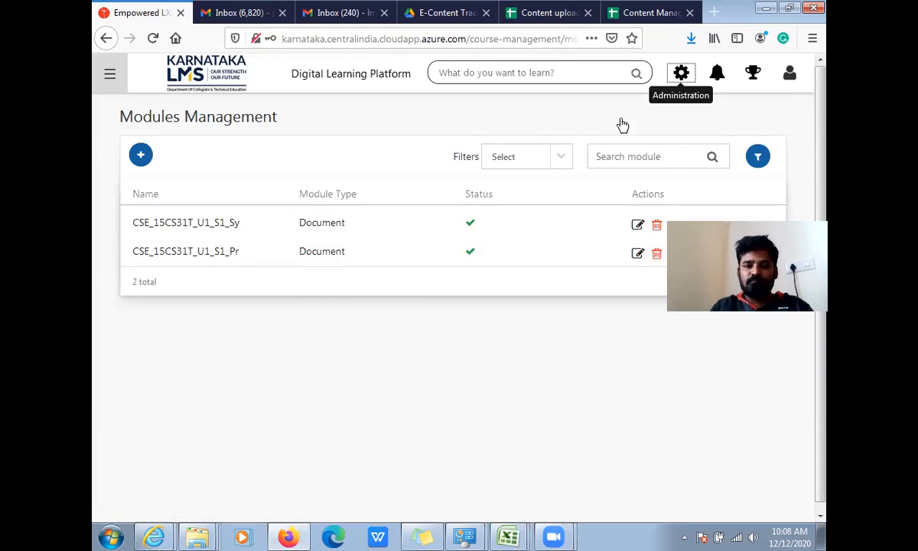
click(152, 398)
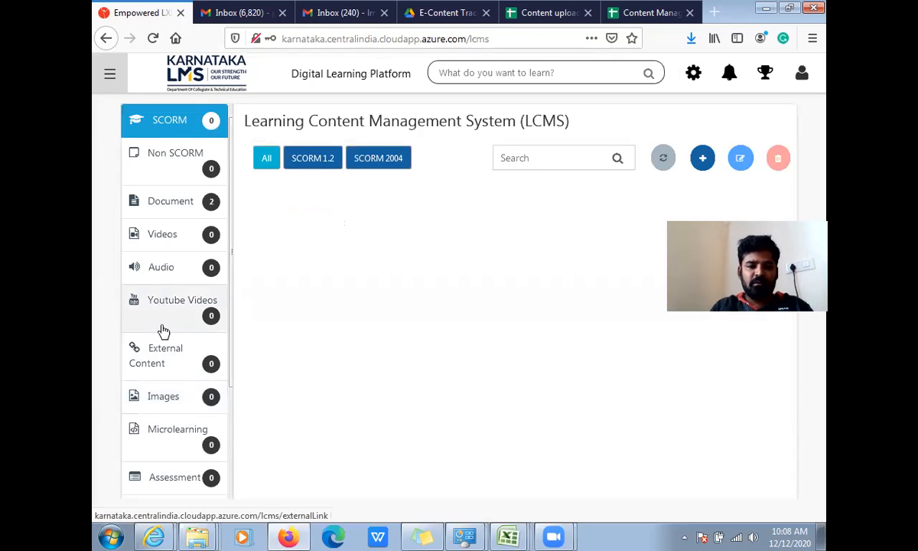
- Open a new upload form in the YouTube videos section of the LCMS
click(197, 316)
click(702, 156)
click(433, 213)
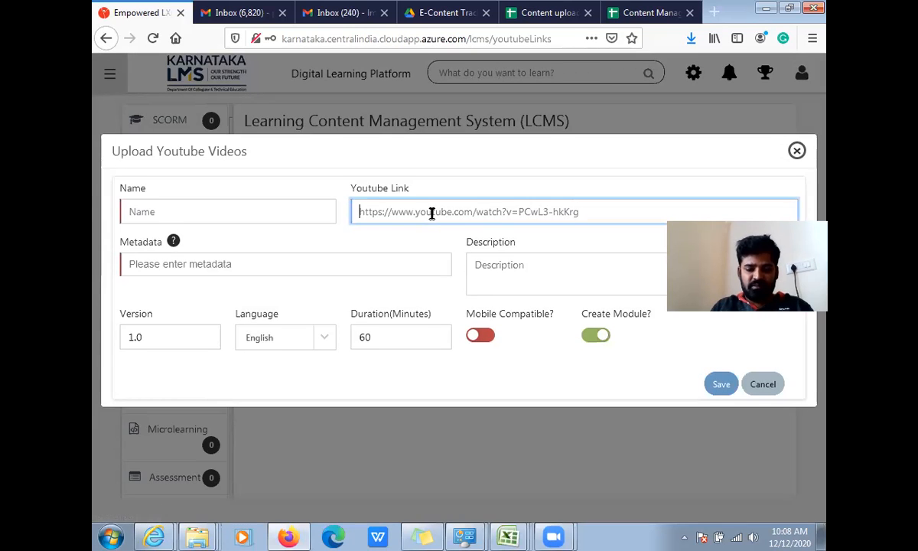
text(CSE_15CS31T_U1_S1_V1)
drag(489, 205, 355, 214)
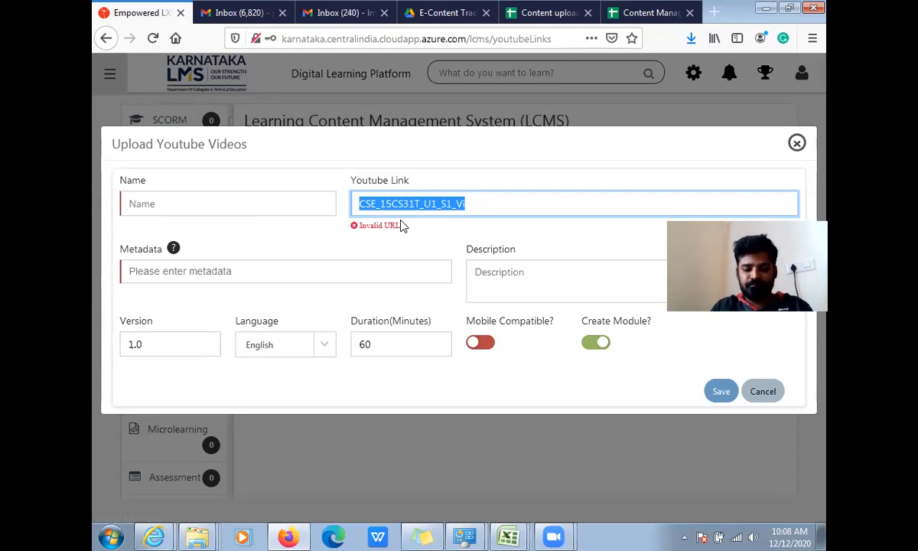
key(BackSpace)
- Fill the video's name, metadata and description with CSE_15CS31T_U1_S1_Vi, and enable mobile compatibility
click(239, 200)
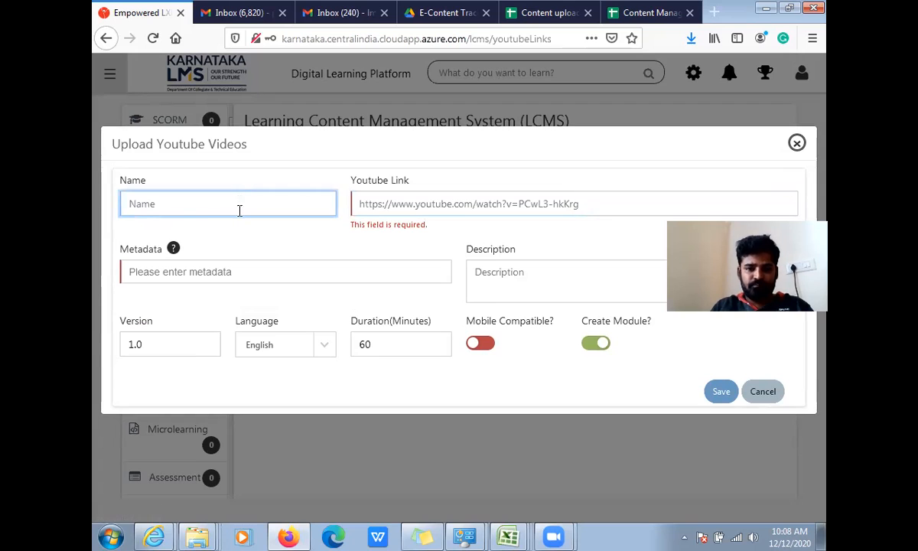
text(CSE_15CS31T_U1_S1_Vi)
click(229, 271)
text(CSE_15CS31T_U1_S1_Vi)
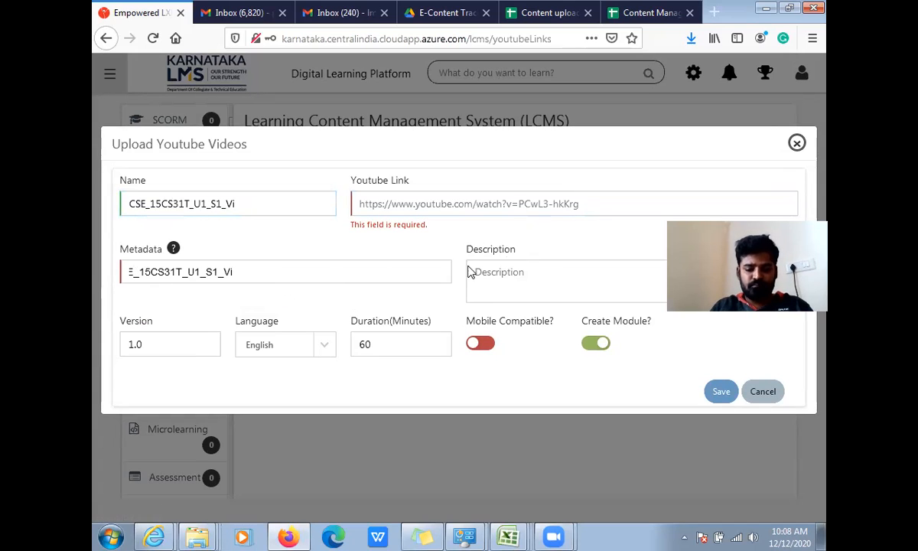
click(508, 296)
text(CSE_15CS31T_U1_S1_Vi)
click(482, 343)
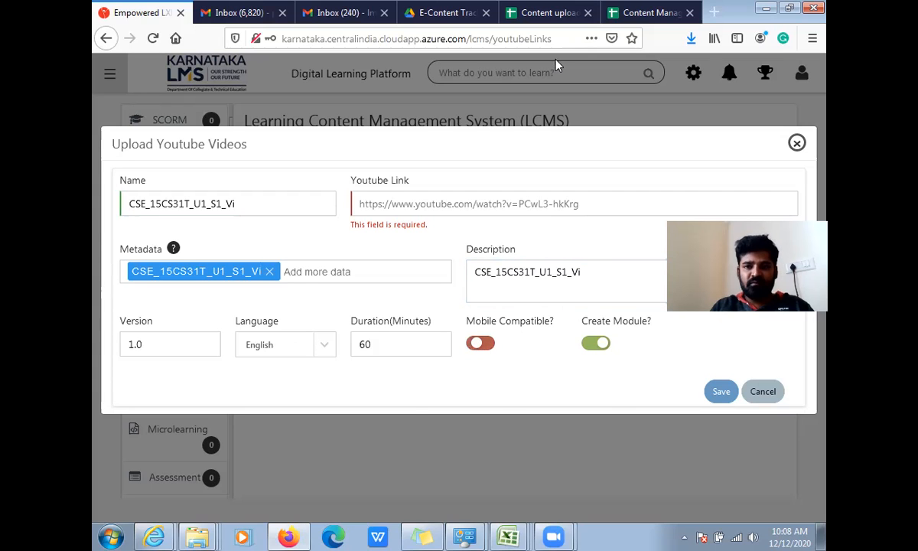
- Copy the CSE_15CS31T_U1_S1 video link from the Content Management CSE spreadsheet into the upload form, and try to save the video
click(650, 12)
click(487, 183)
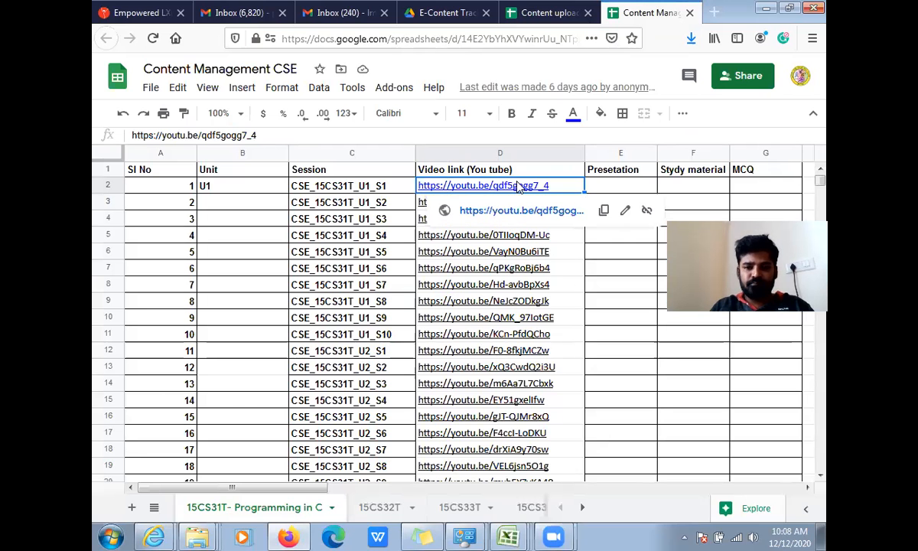
click(603, 211)
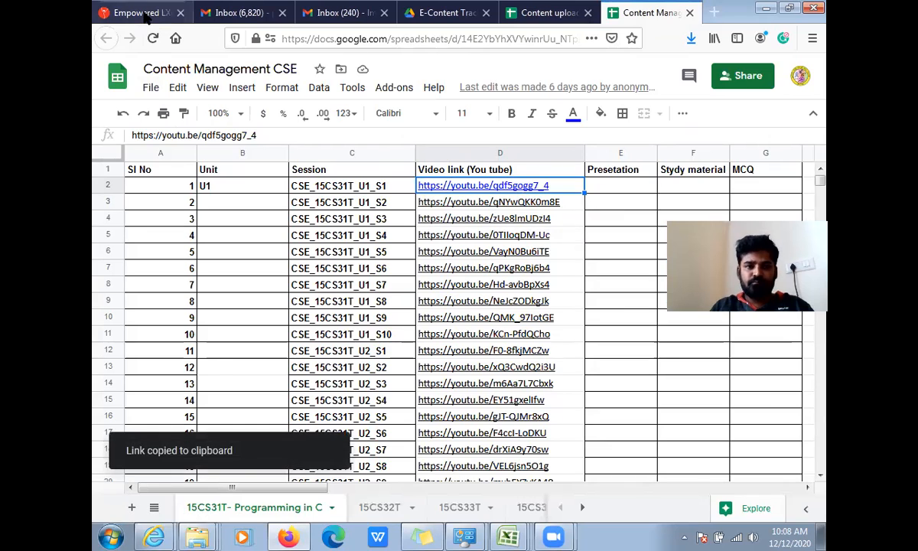
click(134, 12)
click(439, 206)
key(ctrl+v)
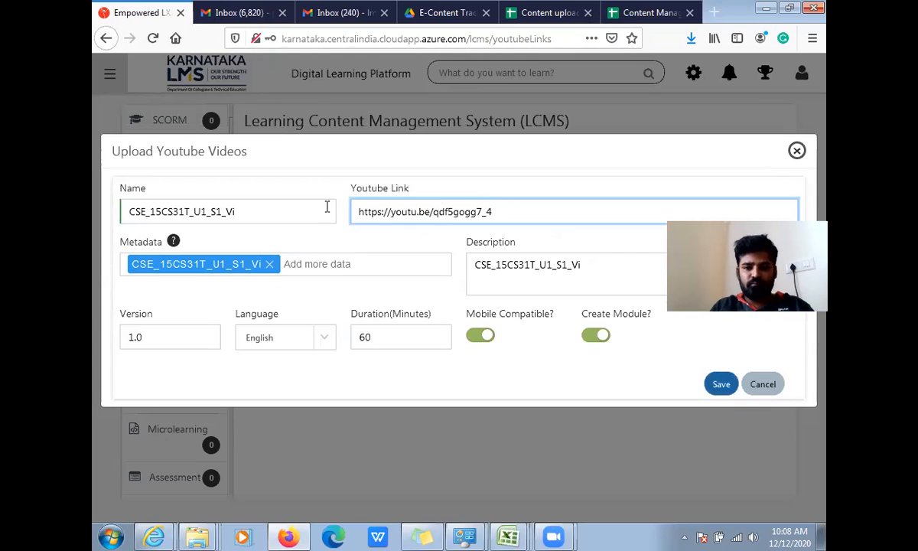
click(721, 384)
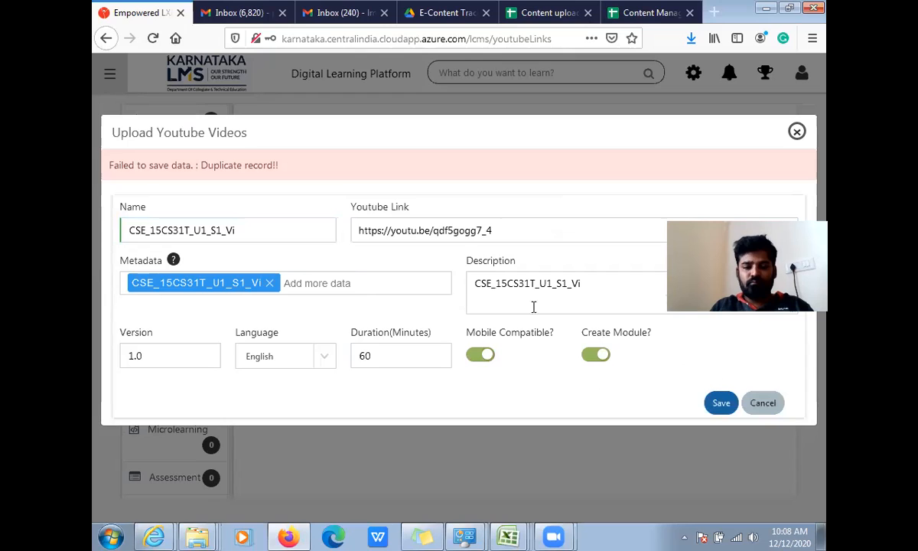
- Replace the form's YouTube link with the CSE_15CS31T_U1_S2 video link copied from the Content Management CSE spreadsheet
click(496, 235)
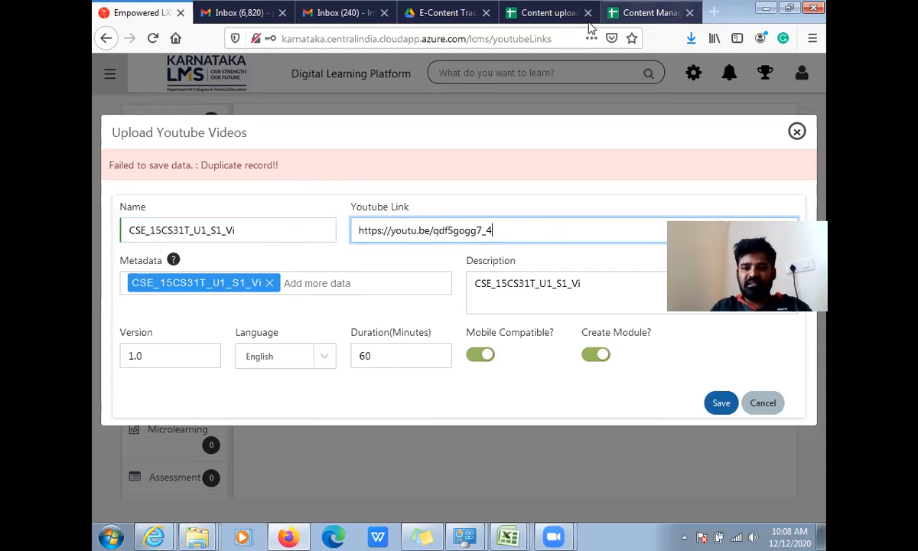
click(647, 12)
click(468, 201)
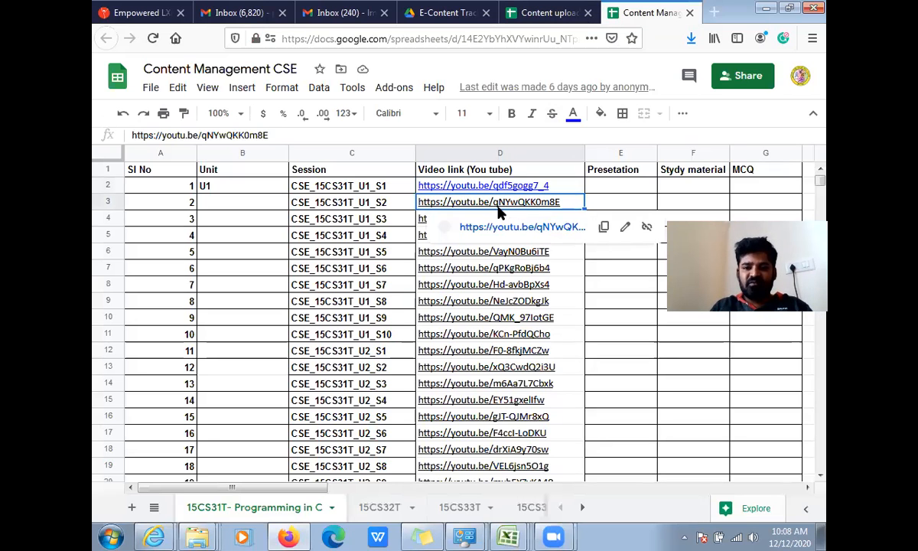
click(604, 228)
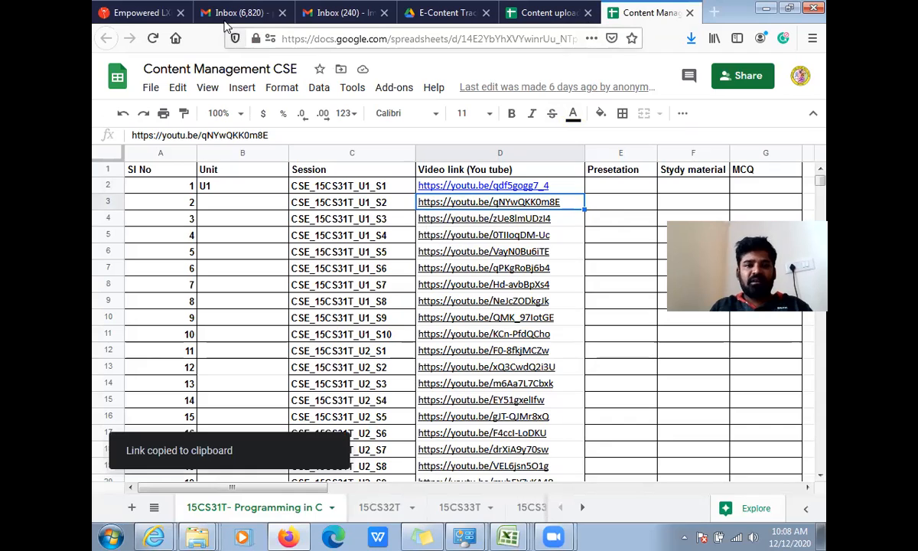
click(153, 15)
drag(525, 208, 294, 206)
key(ctrl+v)
- Change the video name to CSE_15CS31T_U1_S2_Vi
click(217, 214)
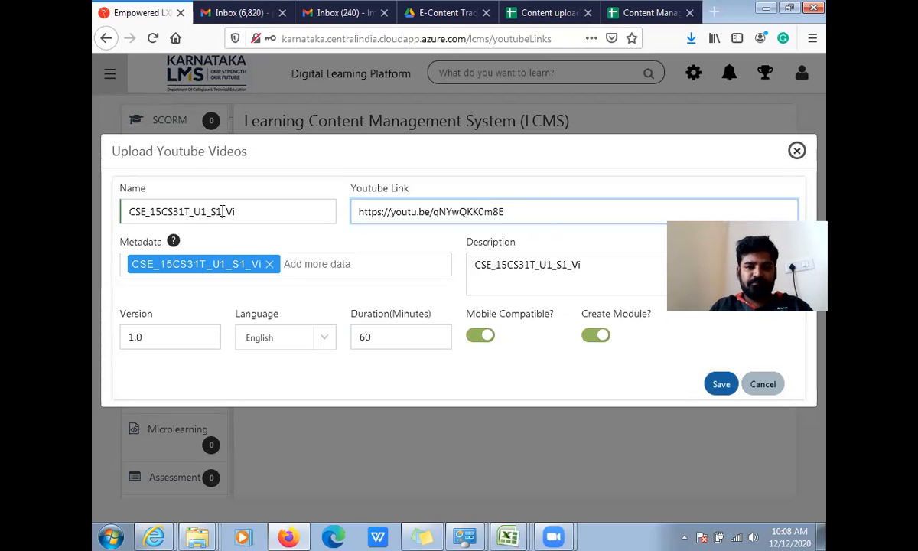
key(BackSpace)
text(2)
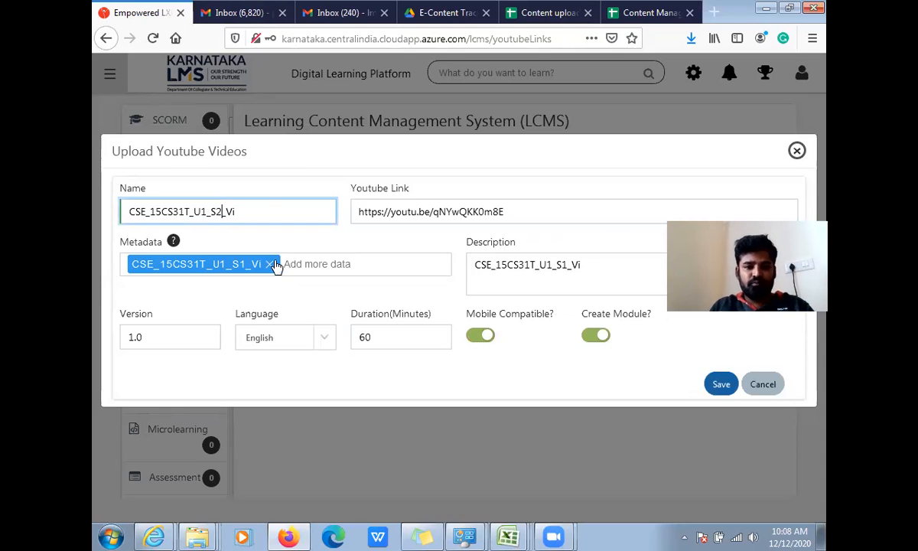
- Replace the metadata and description with the video name CSE_15CS31T_U1_S2_Vi, and save the YouTube video
drag(243, 209, 99, 224)
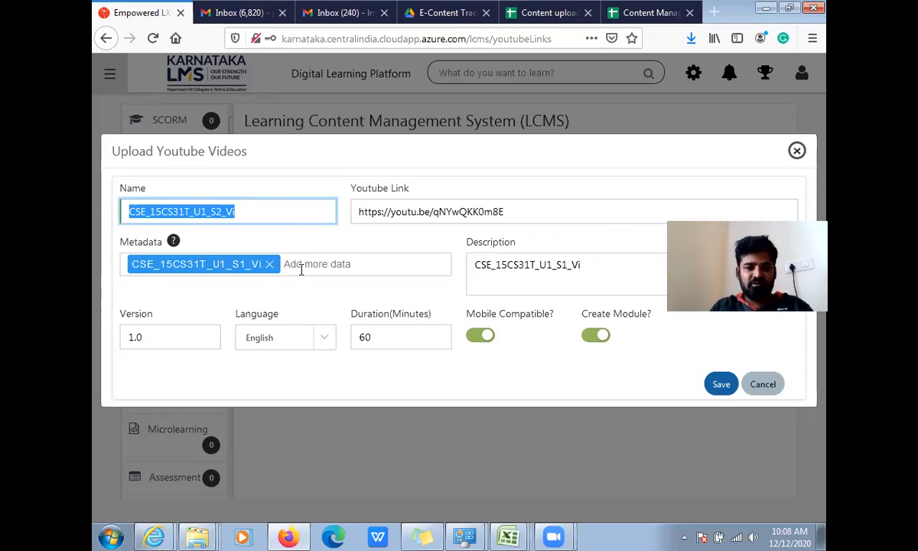
click(269, 264)
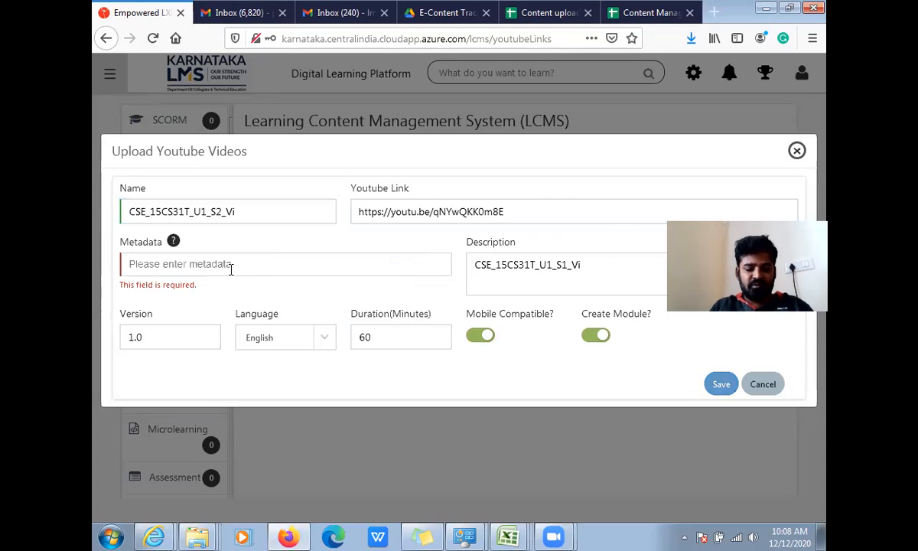
key(ctrl+v)
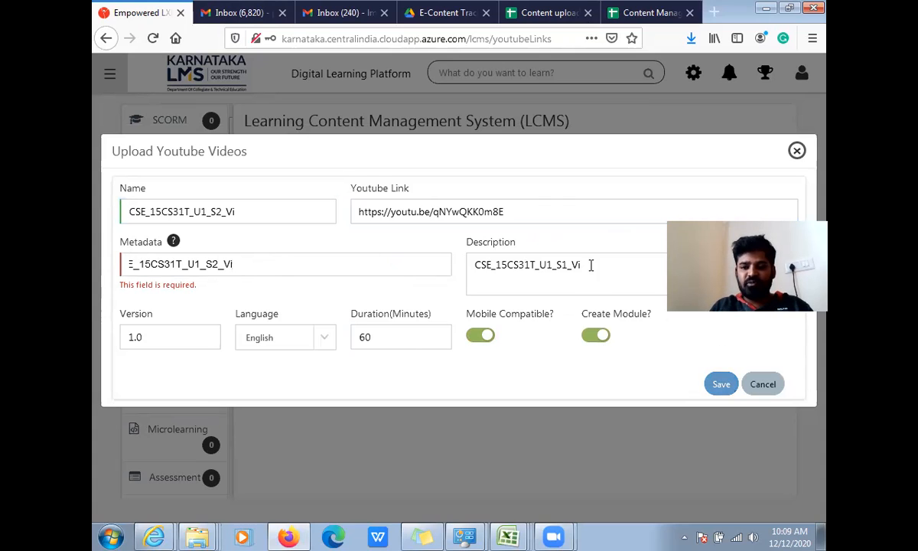
drag(590, 264, 376, 268)
key(ctrl+v)
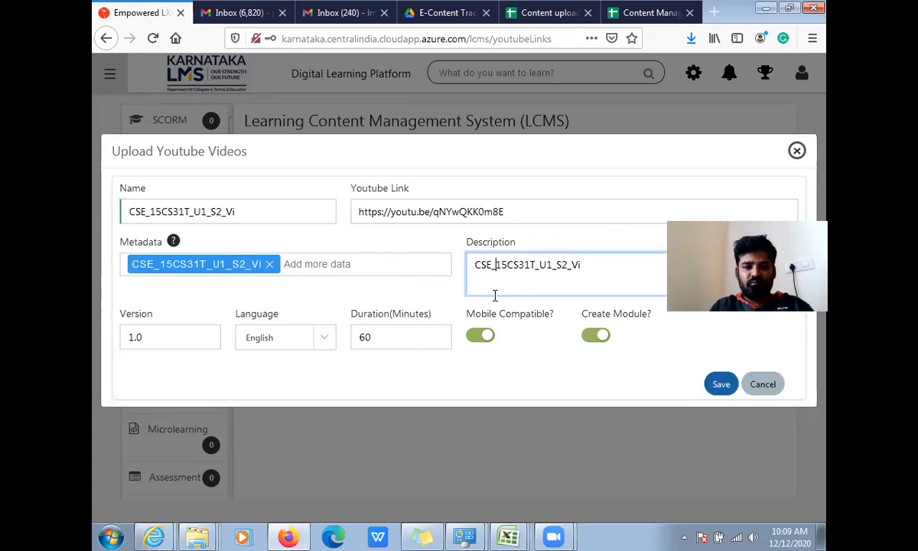
click(721, 384)
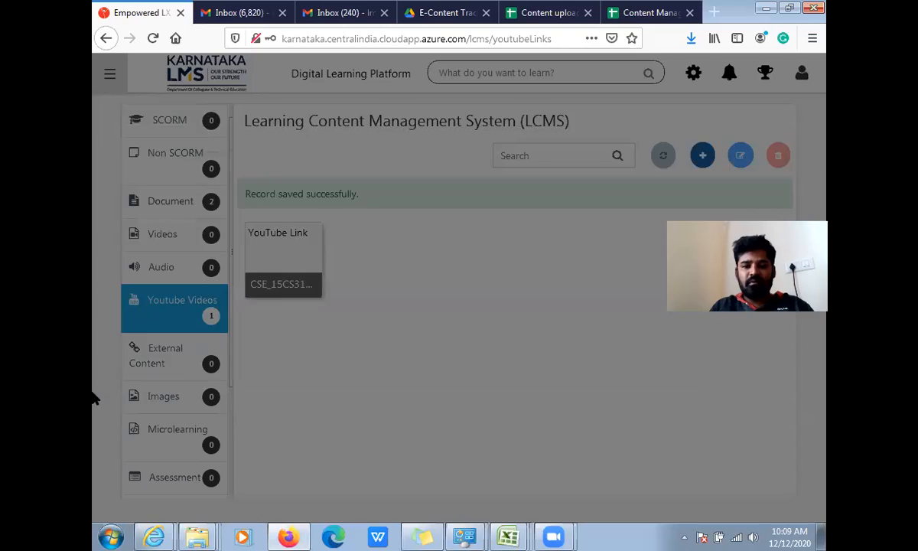
- Start a new document upload and attach CS_15CS31T_U1_S2_Sy from the 15CS31T_U1_S2 folder
click(170, 202)
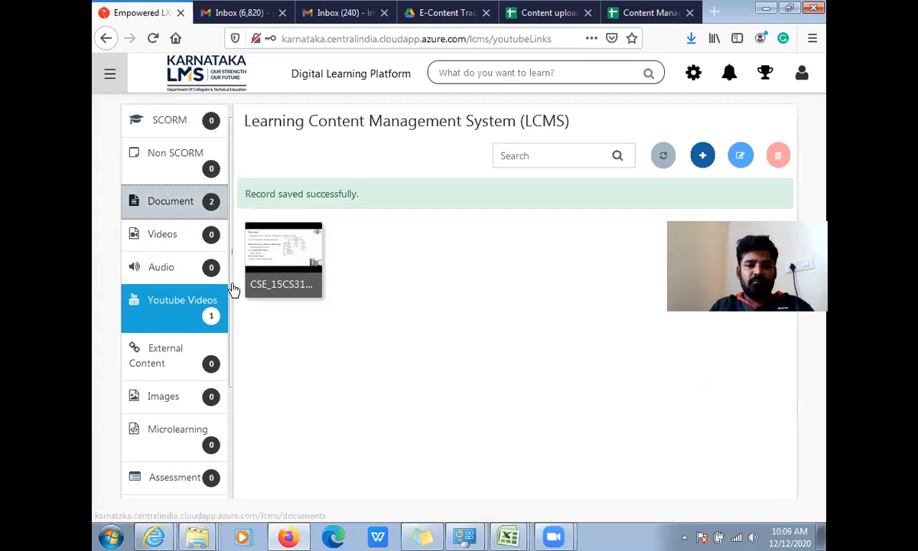
click(702, 155)
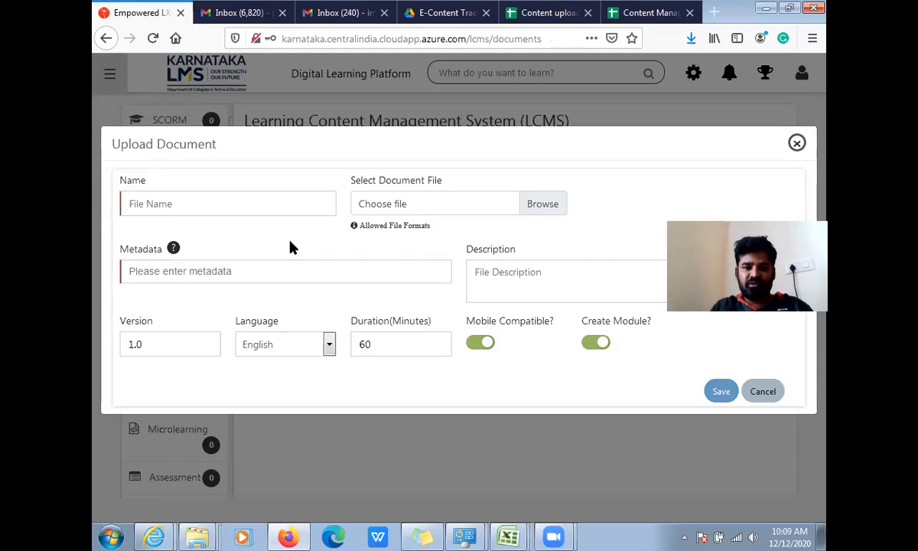
click(547, 207)
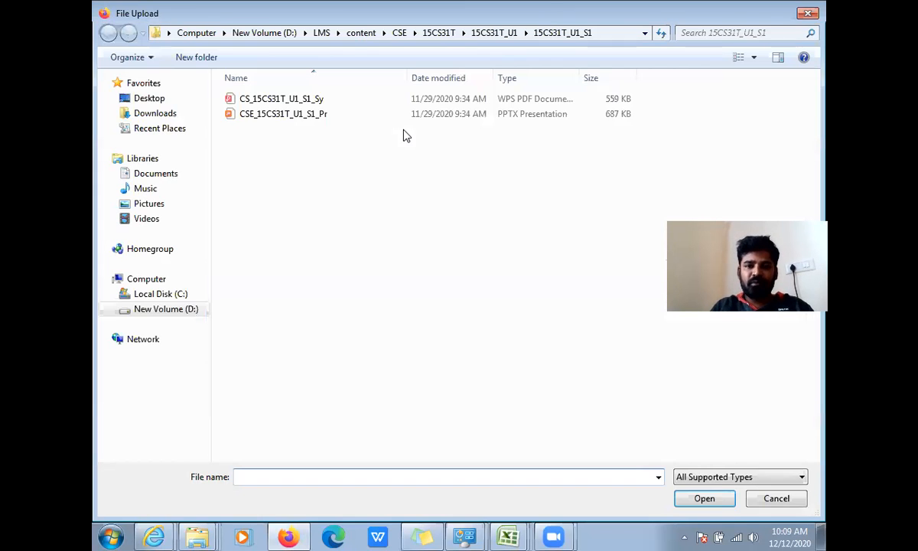
click(491, 33)
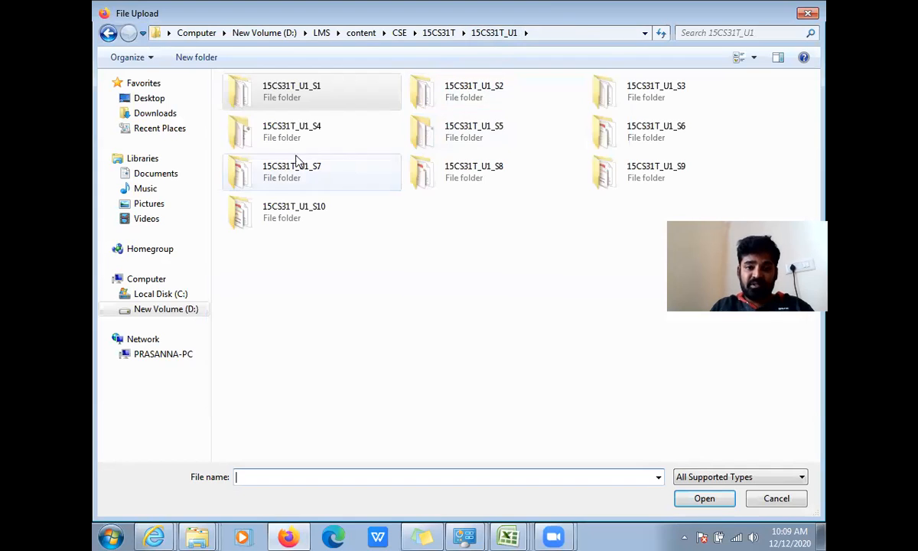
double_click(491, 104)
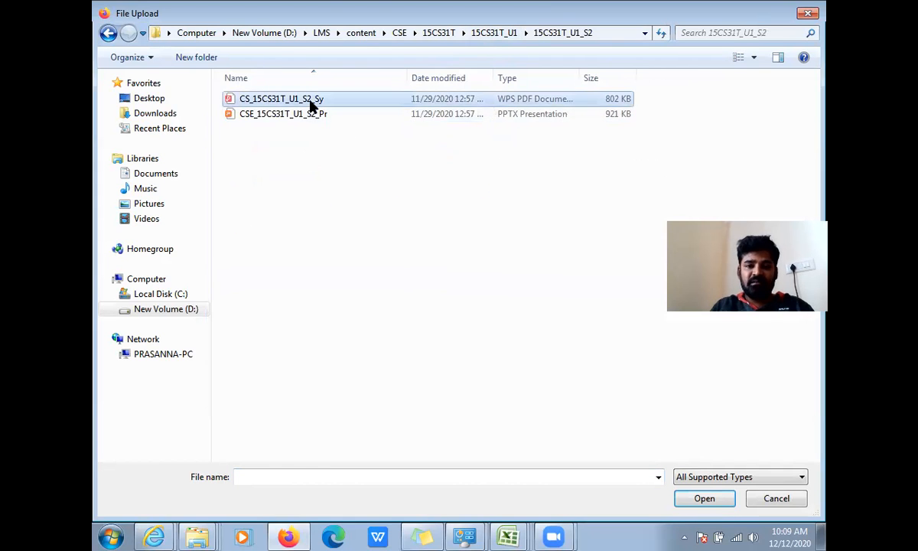
double_click(309, 100)
- Enter CSE_15CS31T_U1_S2 as the study material's name
click(272, 204)
text(c)
key(BackSpace)
text(CSE)
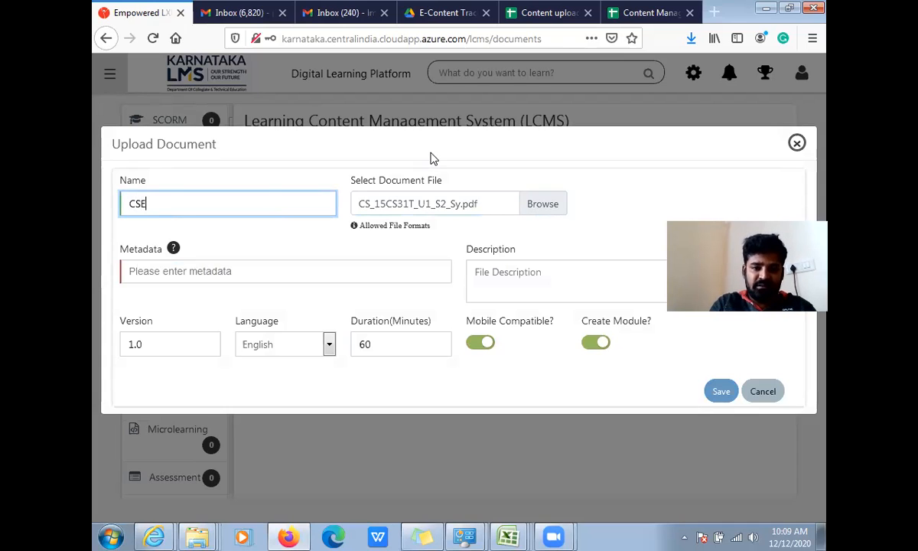
text(_15)
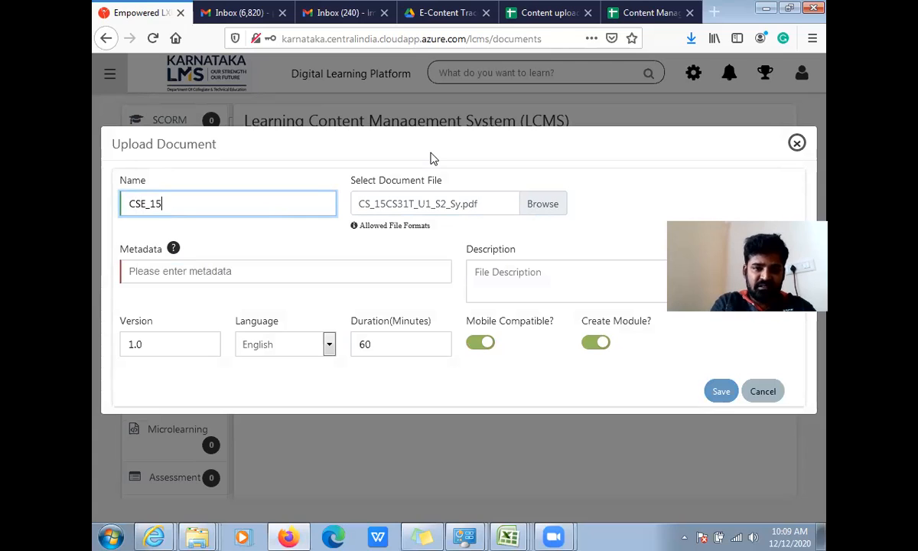
text(CS31T_U1_S2)
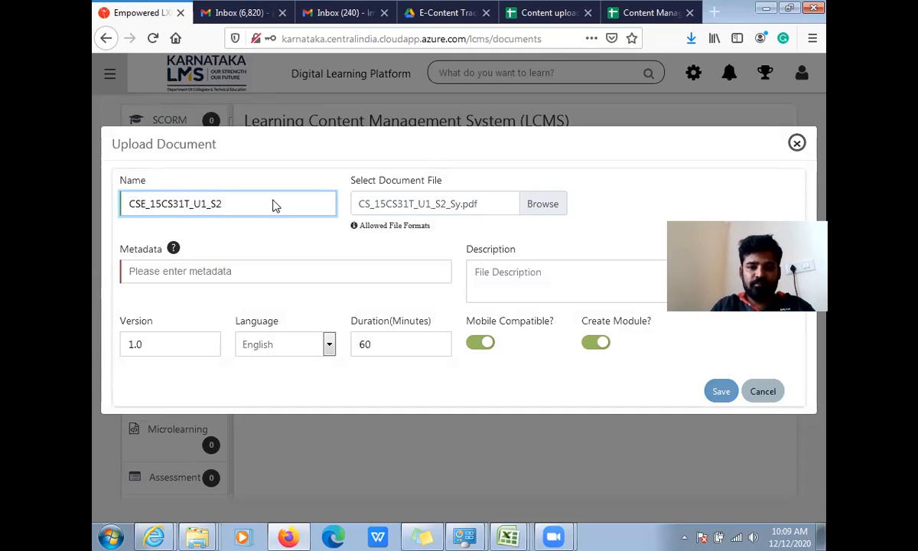
- Copy the name CSE_15CS31T_U1_S2 into the document's metadata and description
drag(245, 206, 96, 211)
key(ctrl+c)
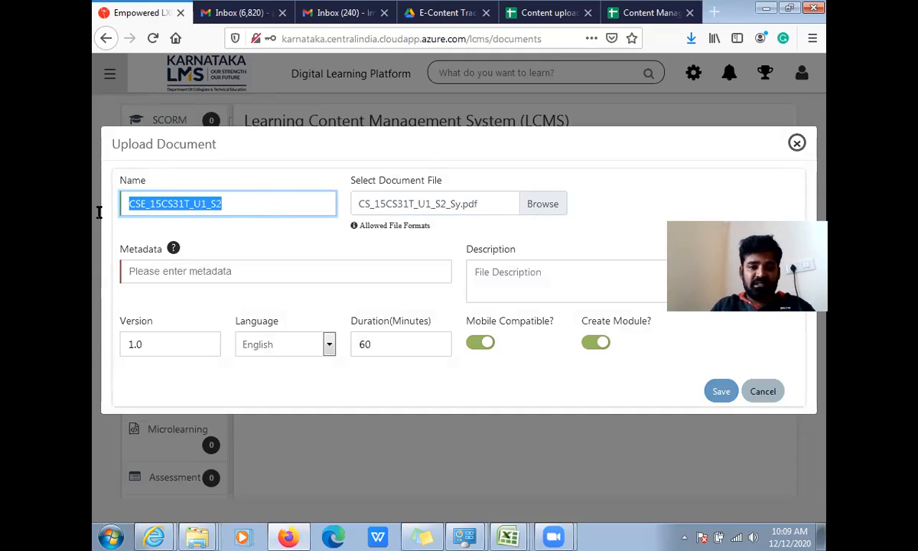
click(156, 271)
key(ctrl+v)
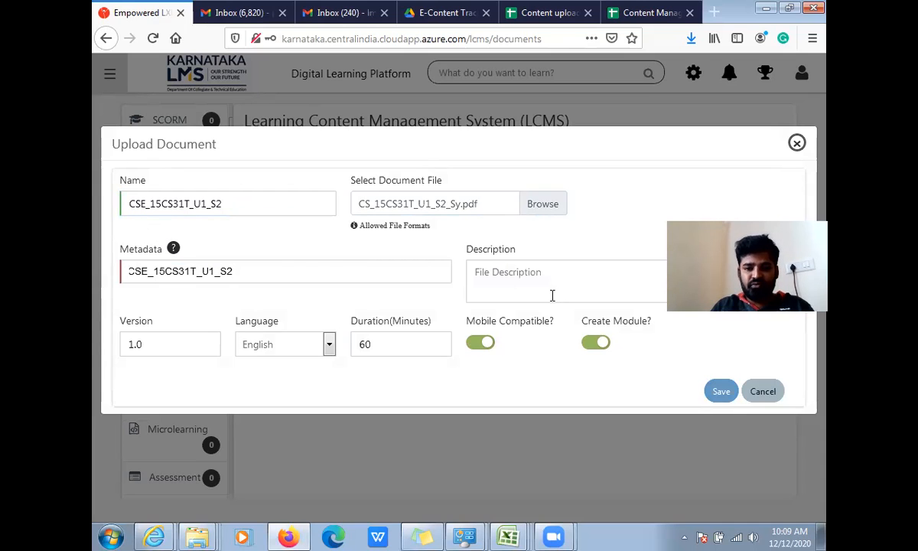
click(552, 295)
key(ctrl+v)
- Extend the document name to CSE_15CS31T_U1_S2_Sy and save the study material
click(262, 207)
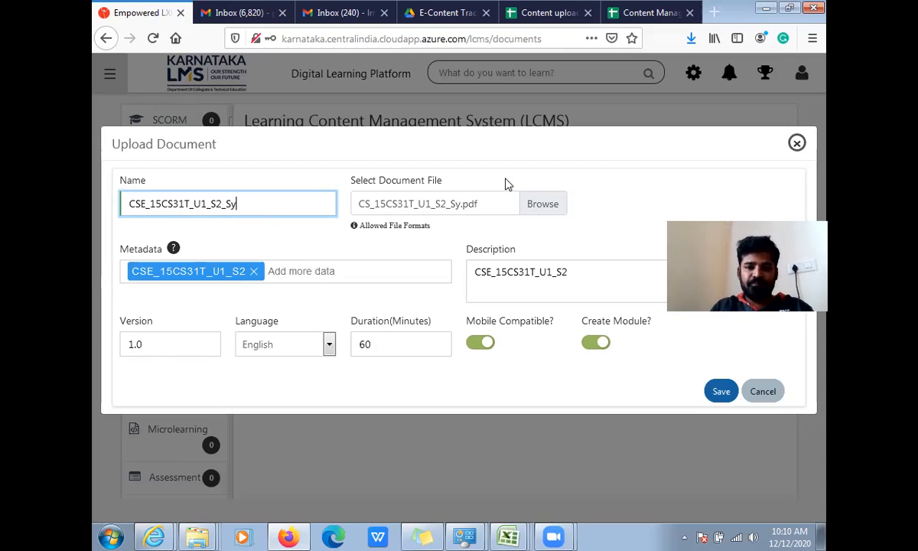
click(722, 393)
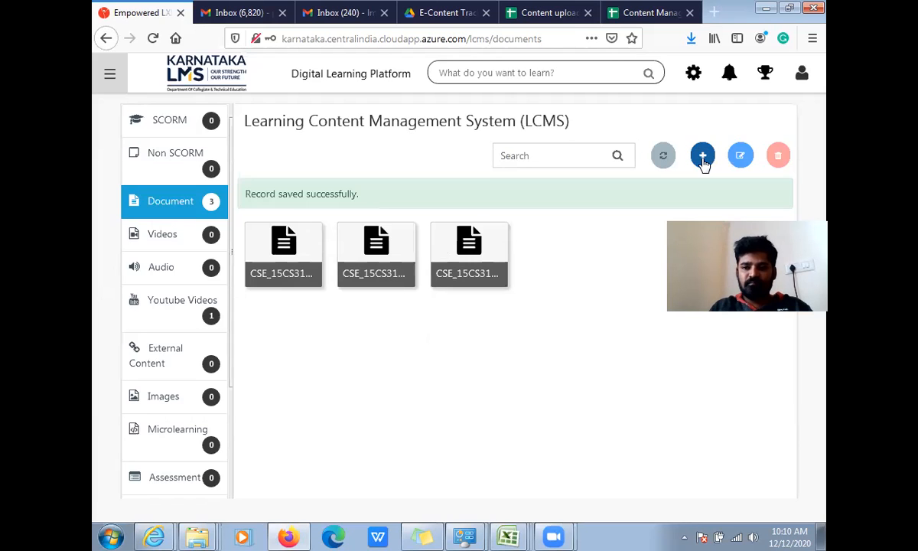
- Start another document upload and attach the presentation CSE_15CS31T_U1_S2_Pr.pptx
click(701, 157)
click(540, 204)
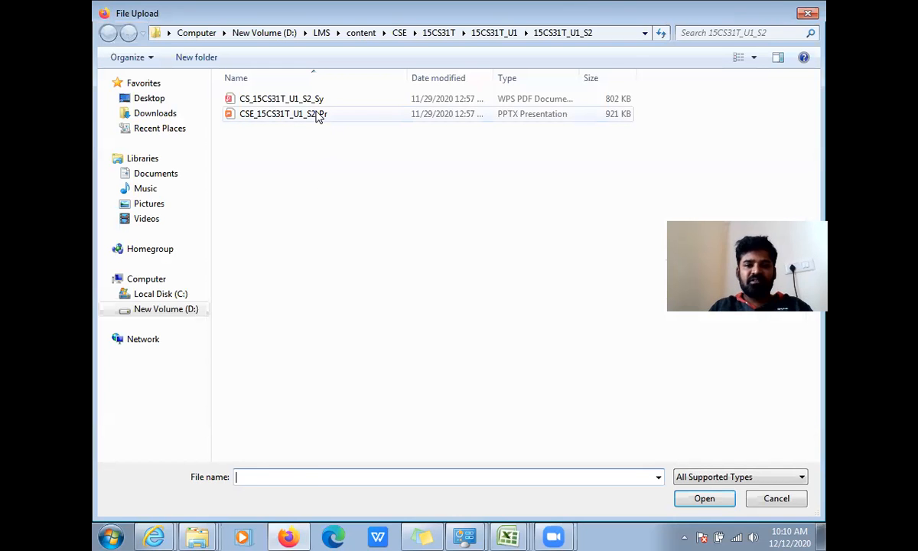
double_click(318, 115)
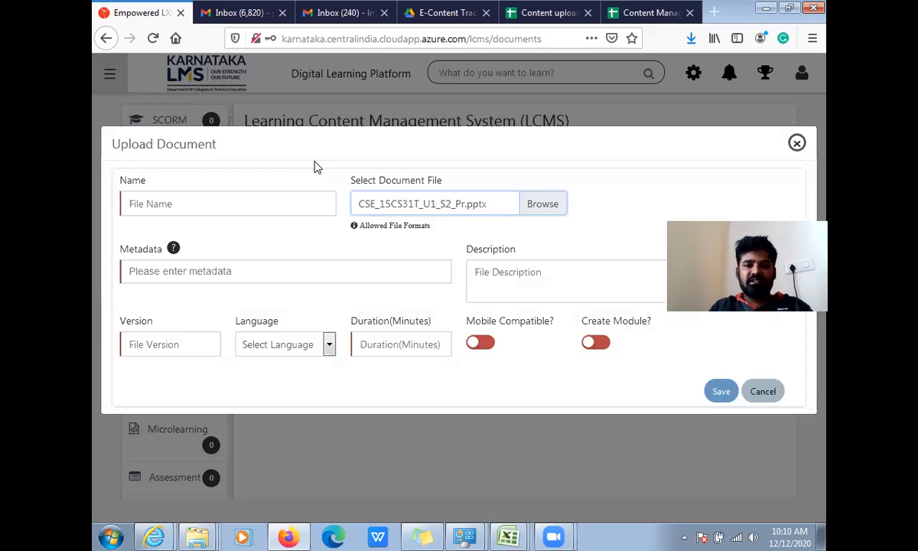
- Name the presentation document CSE_15CS31T_U1_S2_Pr in the upload form
click(259, 205)
key(ctrl+v)
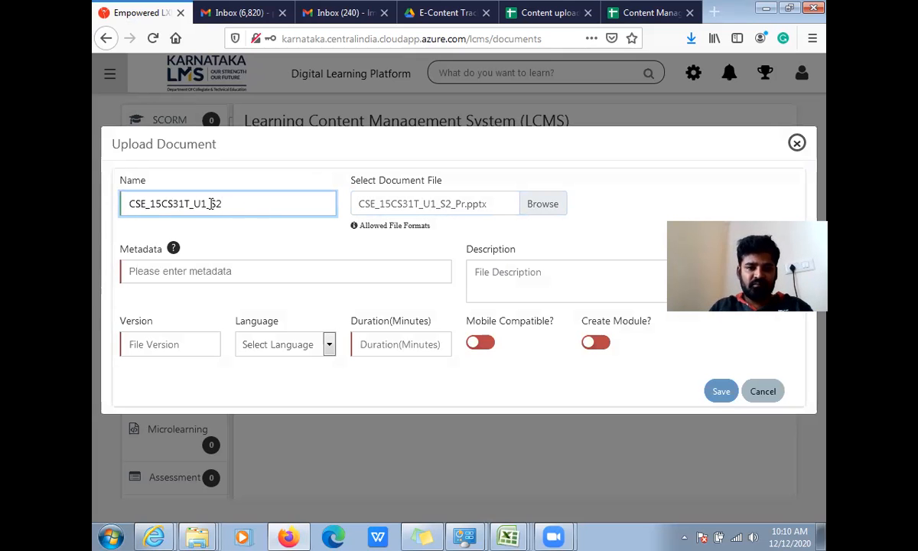
text(_)
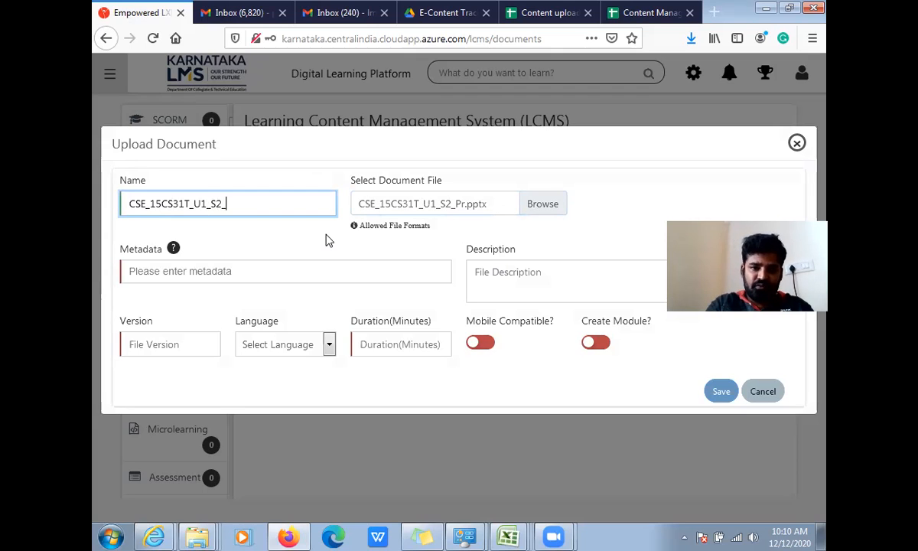
text(pr)
key(BackSpace)
key(BackSpace)
text(Pr)
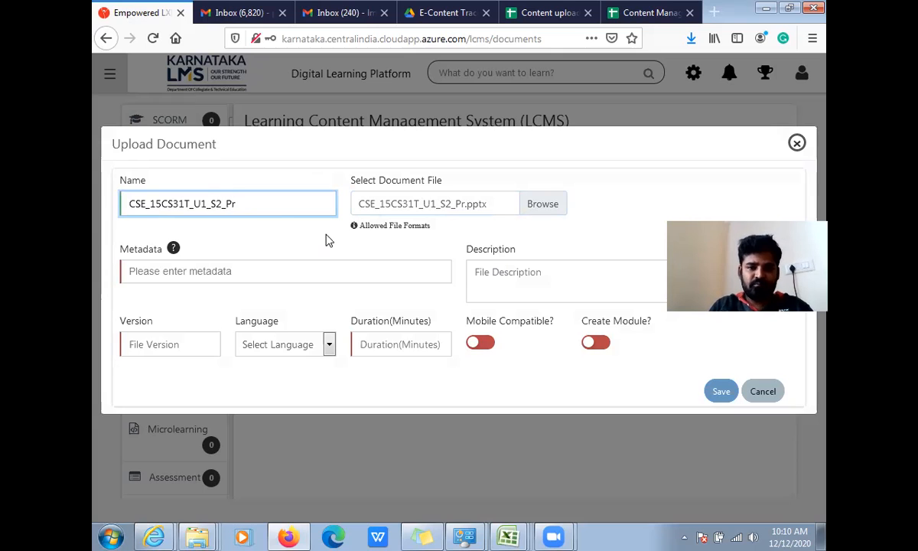
- Copy the name CSE_15CS31T_U1_S2_Pr into the presentation's metadata and description
double_click(216, 197)
key(ctrl+c)
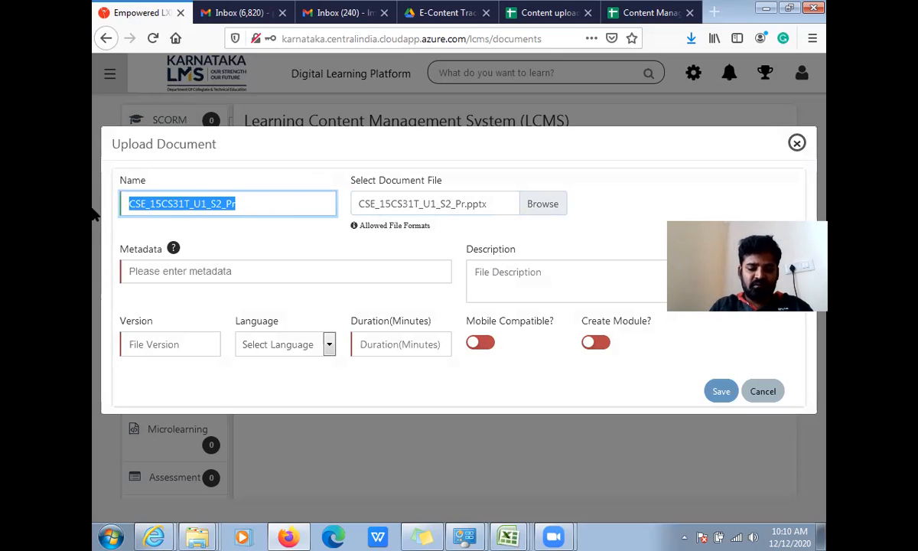
click(153, 280)
key(ctrl+v)
click(545, 284)
key(ctrl+v)
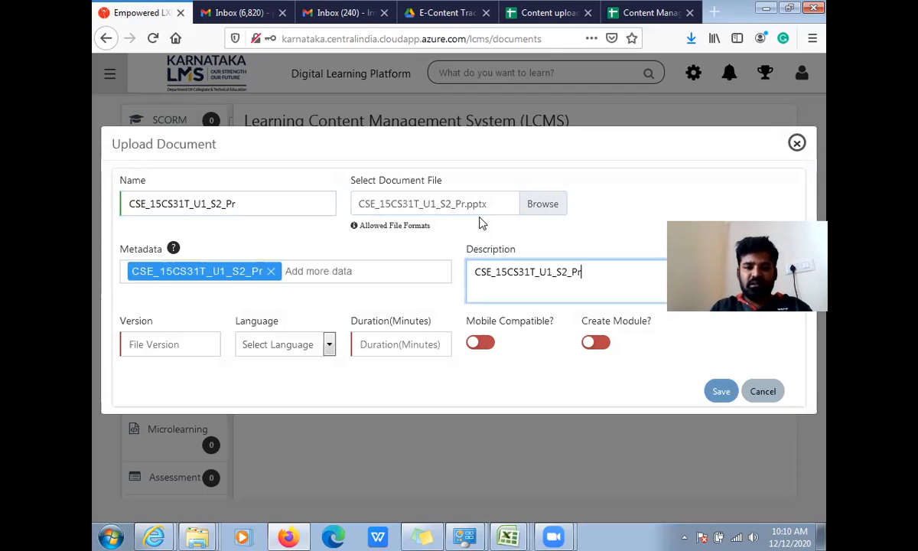
- Set the presentation's version to 1, its language to English and its duration to 30 minutes
click(170, 344)
text(1)
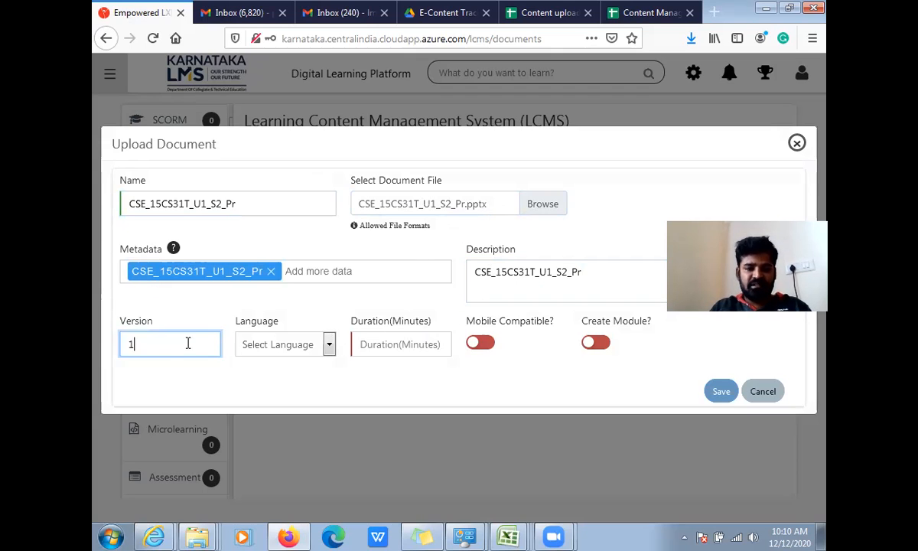
click(301, 347)
click(258, 385)
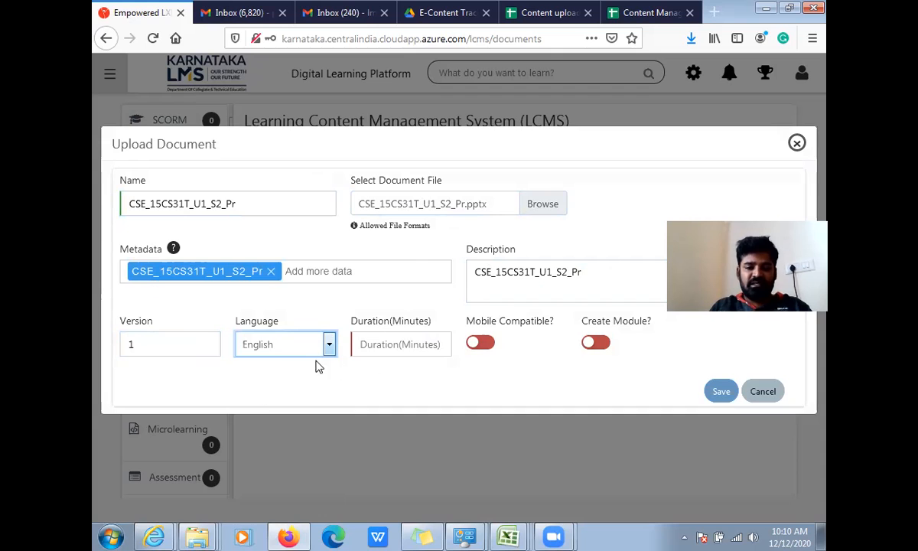
click(393, 347)
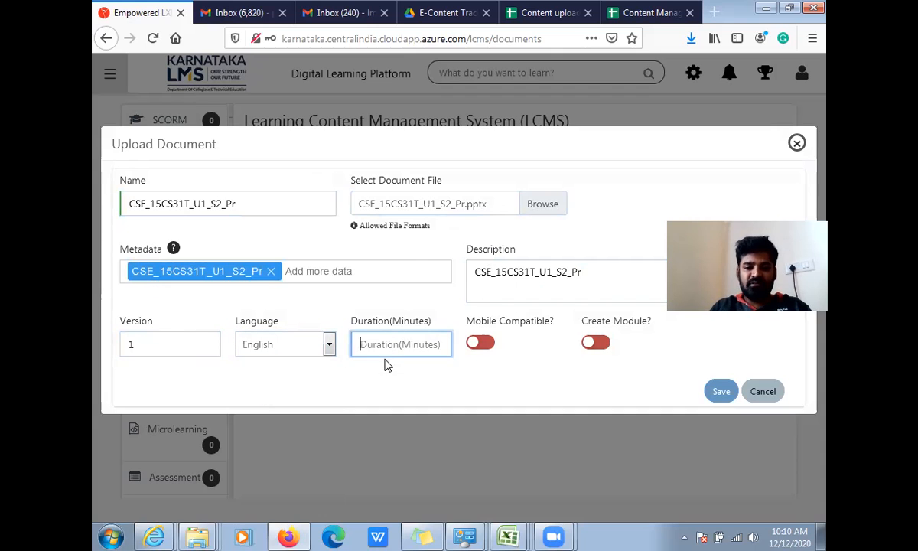
text(30)
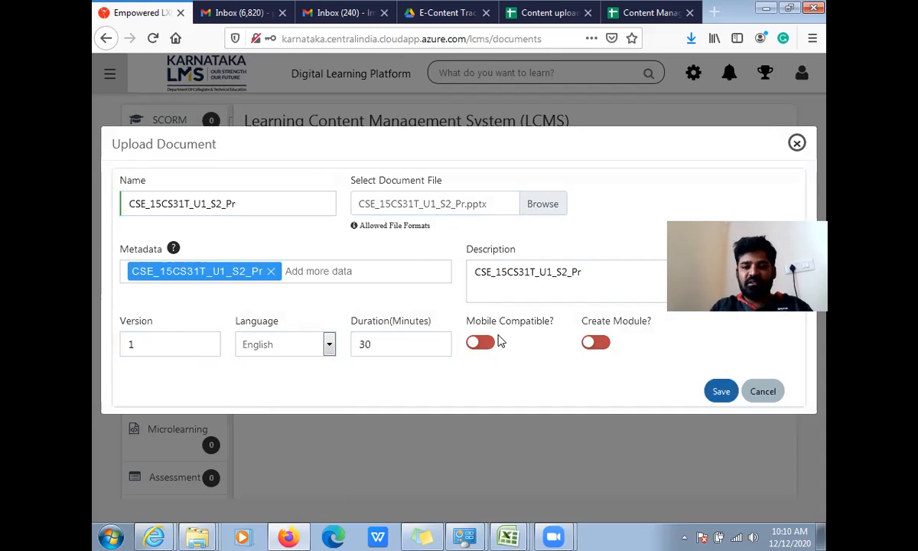
- Enable mobile compatibility and module creation for the presentation and save it
click(483, 344)
click(597, 343)
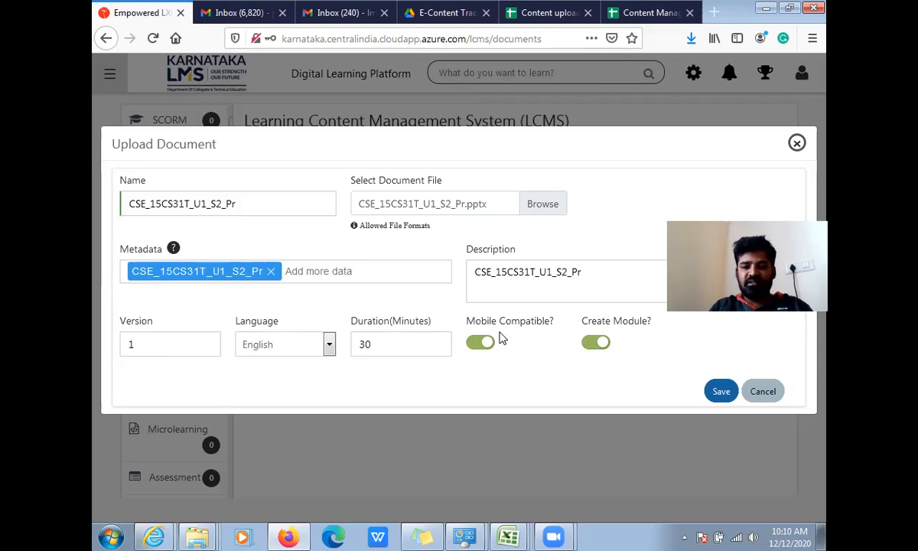
click(722, 391)
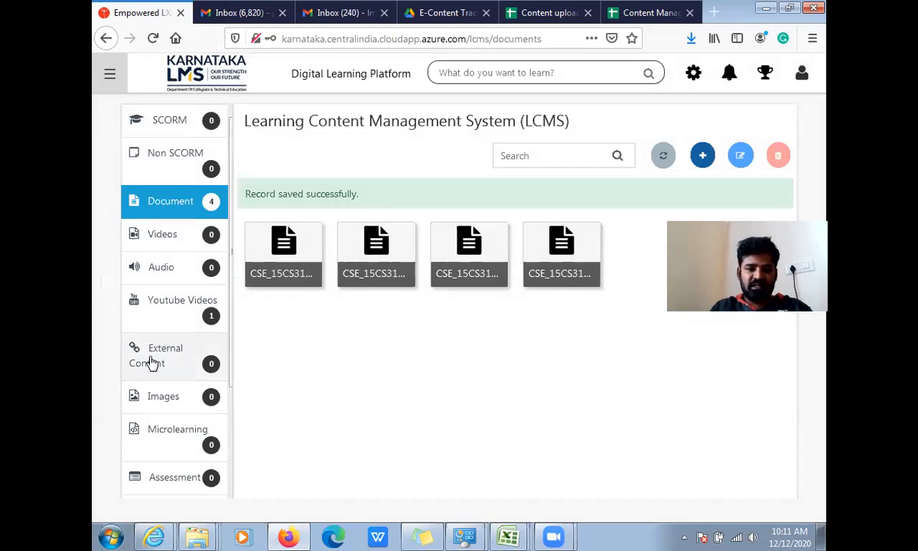
click(183, 319)
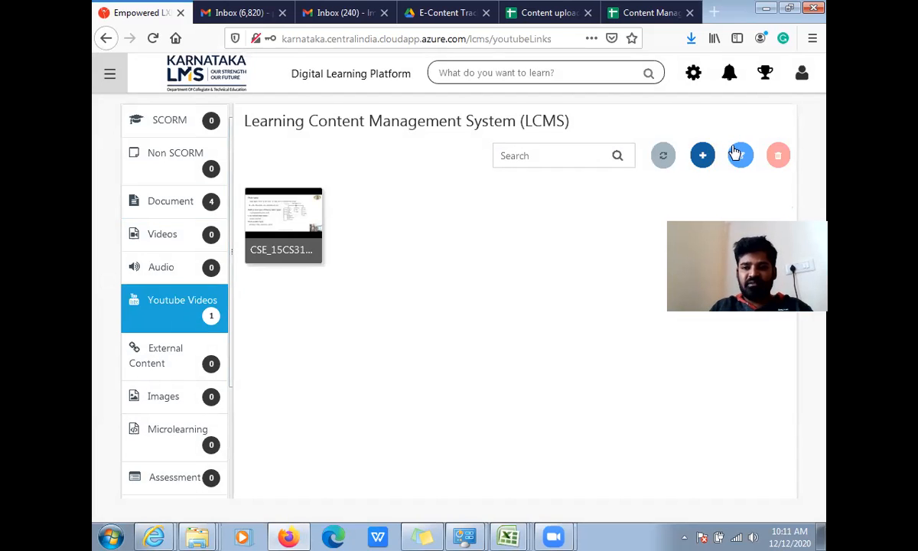
click(702, 155)
click(651, 12)
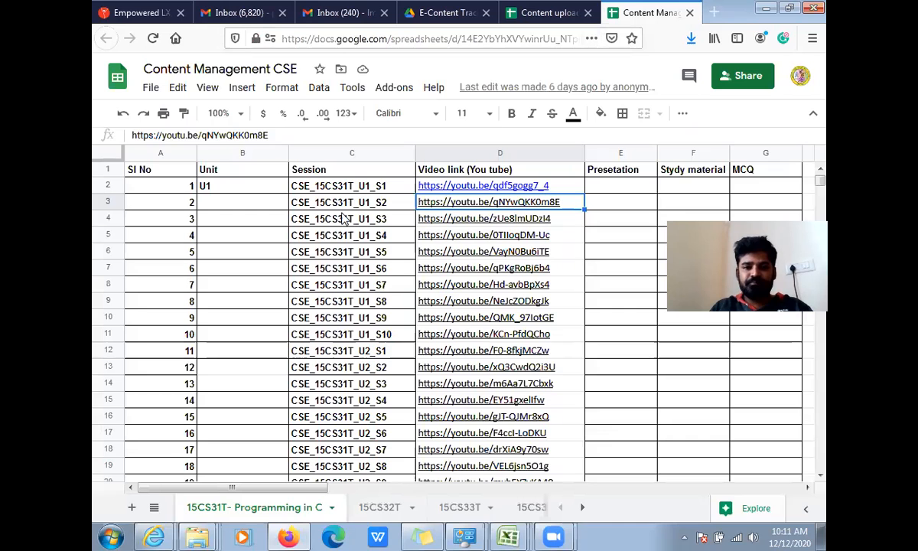
click(526, 187)
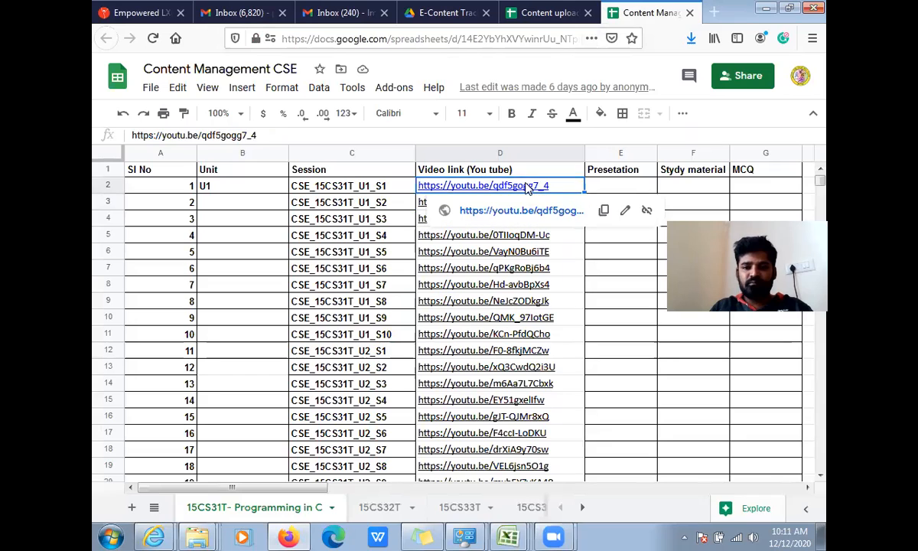
click(603, 210)
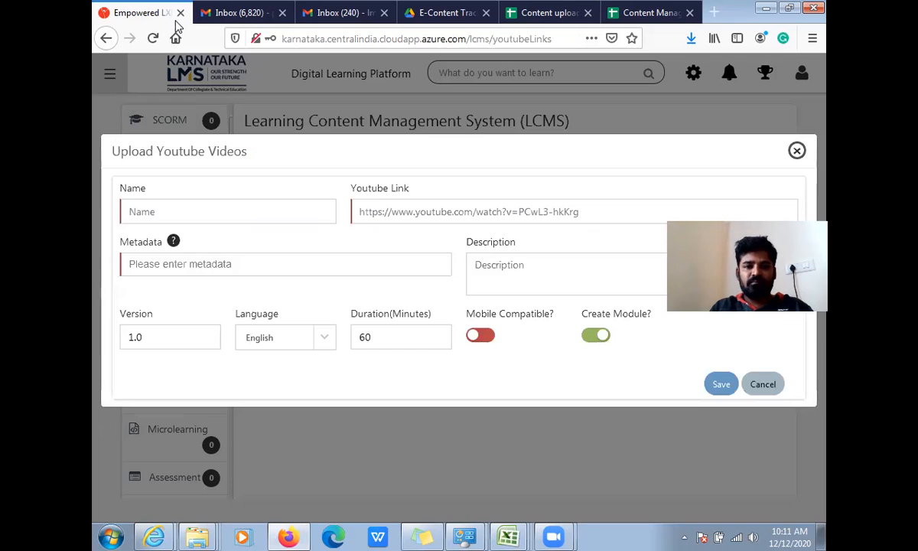
click(380, 208)
key(ctrl+v)
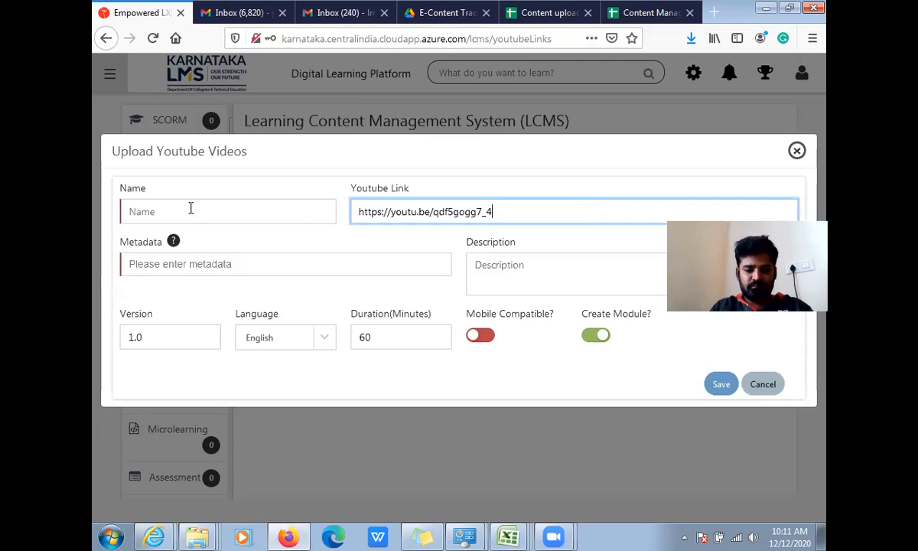
- Name the YouTube video CSE_15CS31T_U1_S1_Vi
click(187, 209)
key(ctrl+v)
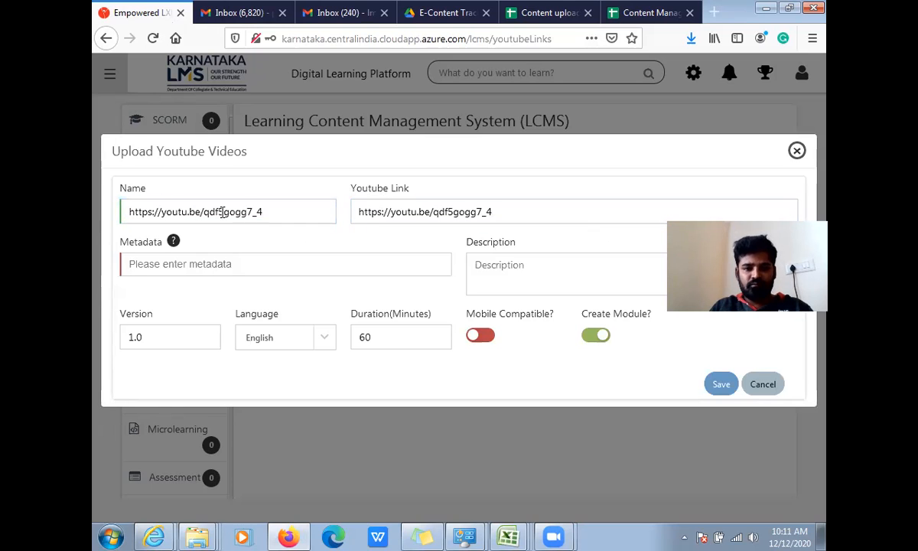
drag(269, 208, 107, 238)
key(BackSpace)
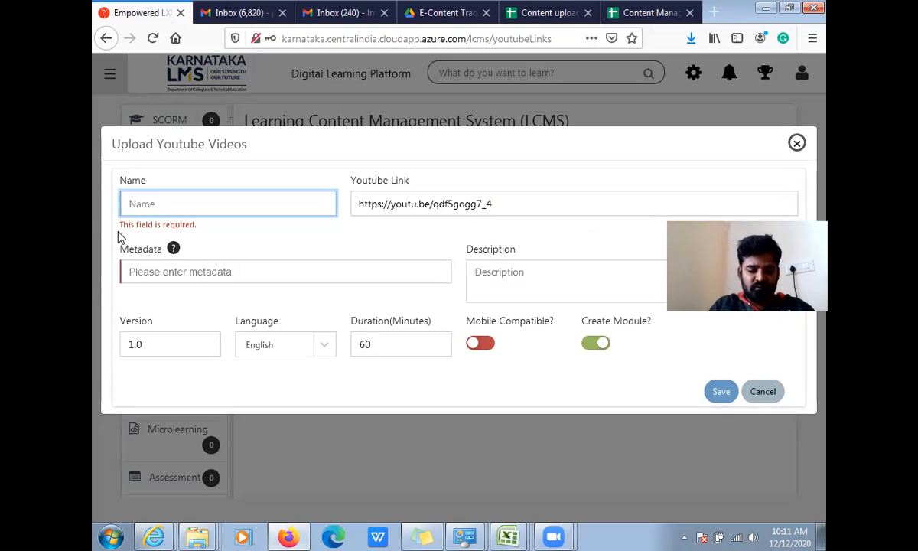
text(CSE_)
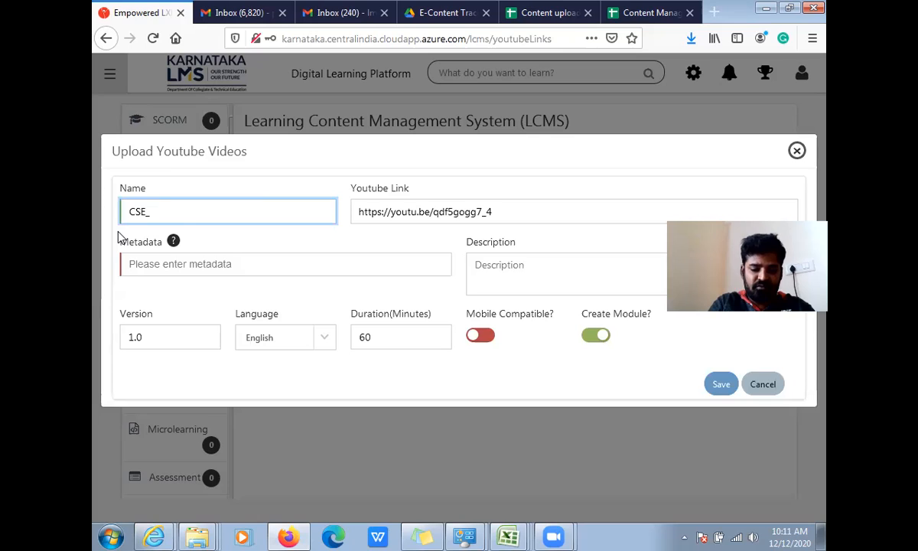
text(14)
key(BackSpace)
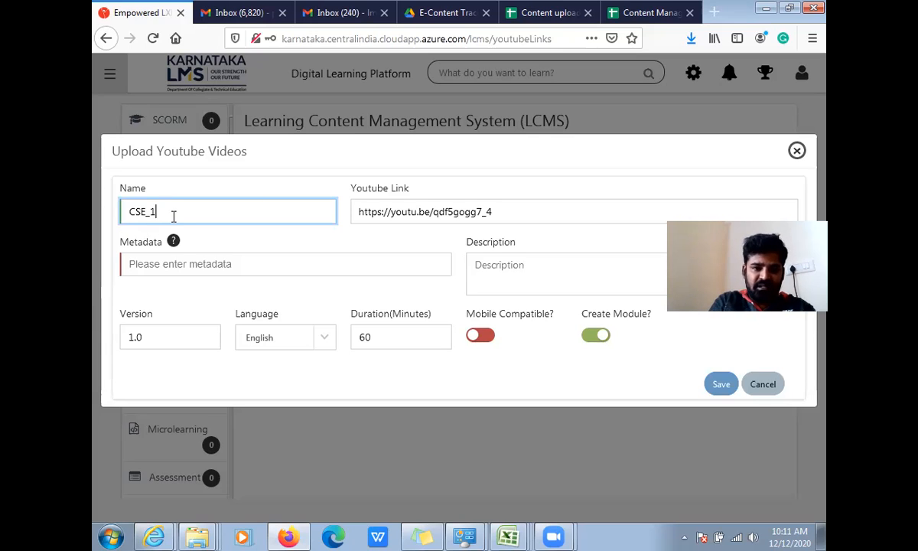
text(5CS2)
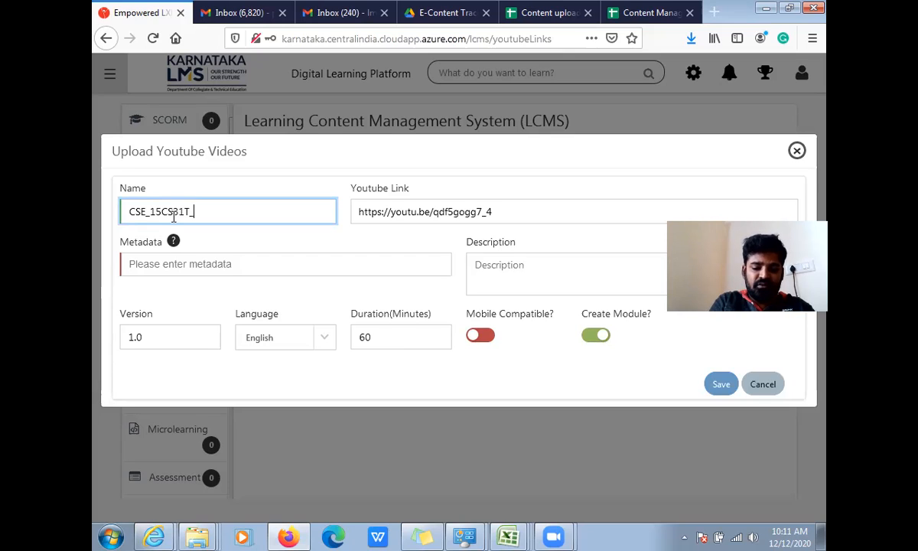
text(1T_U1_S1_Vi)
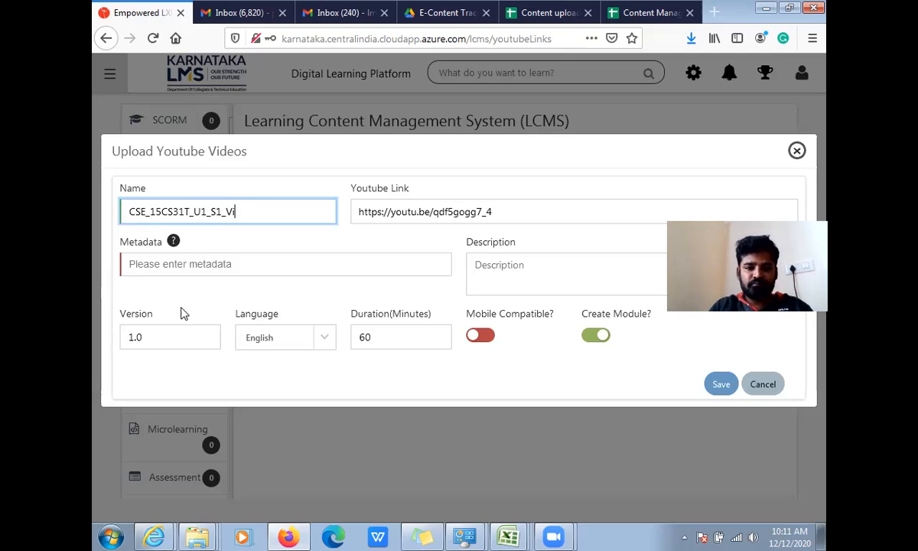
- Set the YouTube video's version to 2.0
click(130, 336)
key(BackSpace)
text(2)
- Copy the name CSE_15CS31T_U1_S1_Vi into the YouTube video's metadata and description
double_click(232, 211)
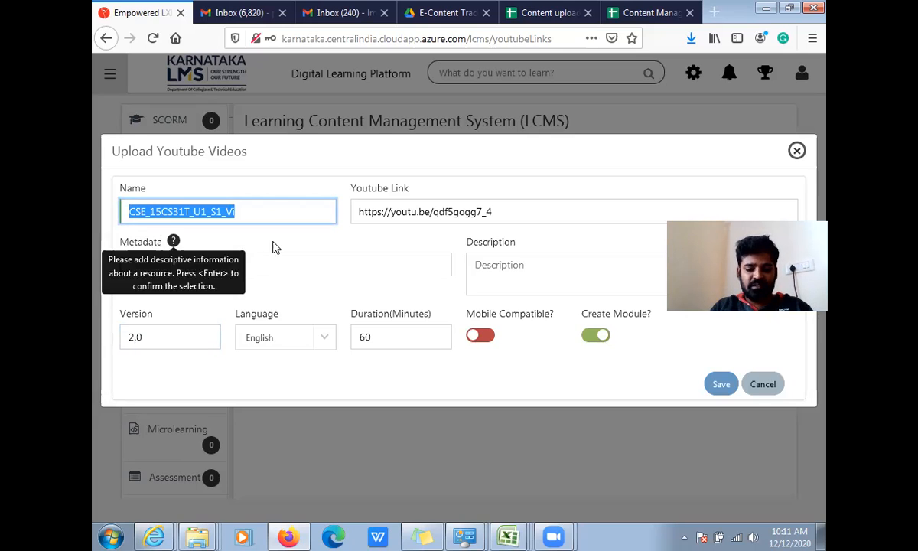
click(271, 266)
key(ctrl+v)
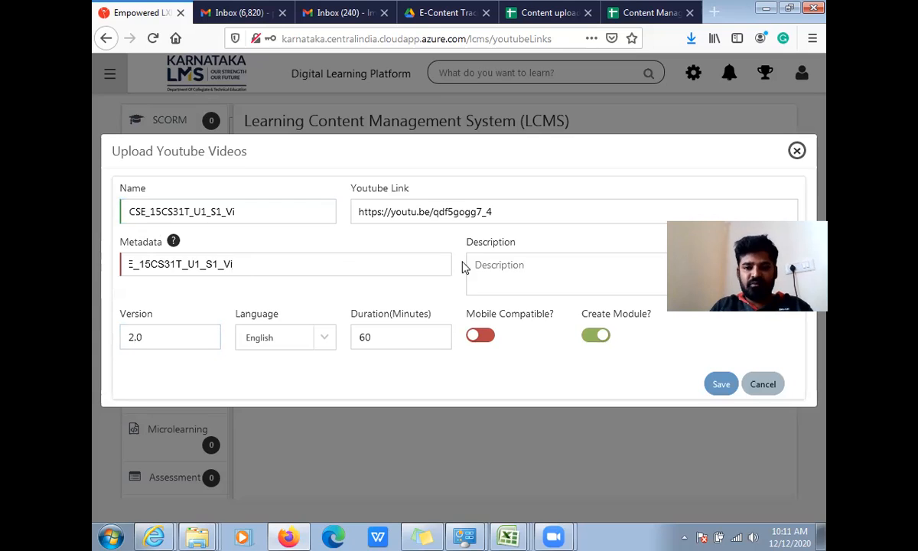
click(486, 267)
key(ctrl+v)
- Enable mobile compatibility for the YouTube video and try to save it, rechecking its name and link
click(482, 336)
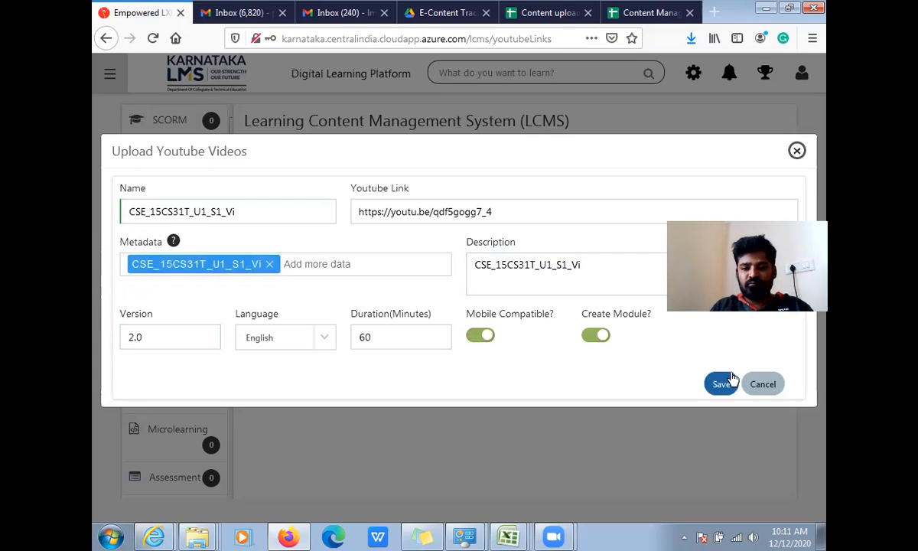
click(727, 382)
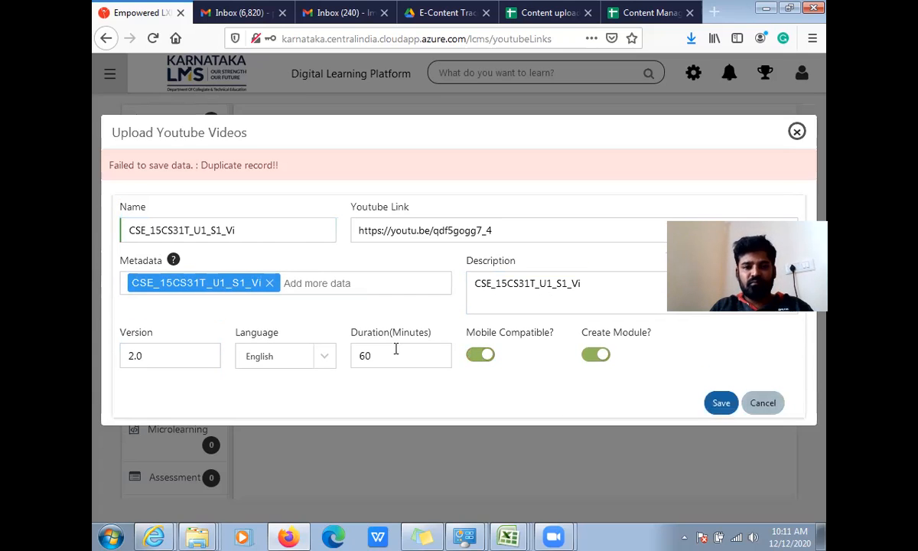
click(250, 234)
click(546, 230)
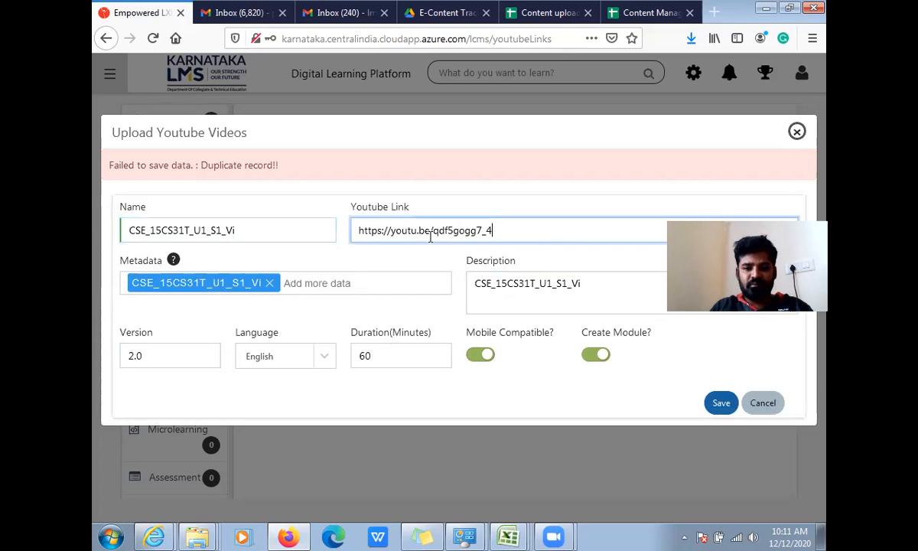
click(392, 145)
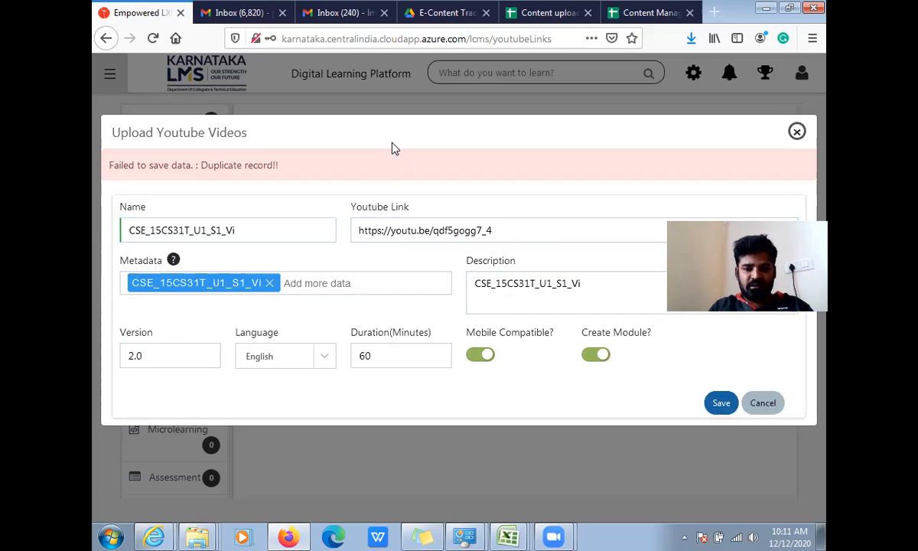
click(513, 232)
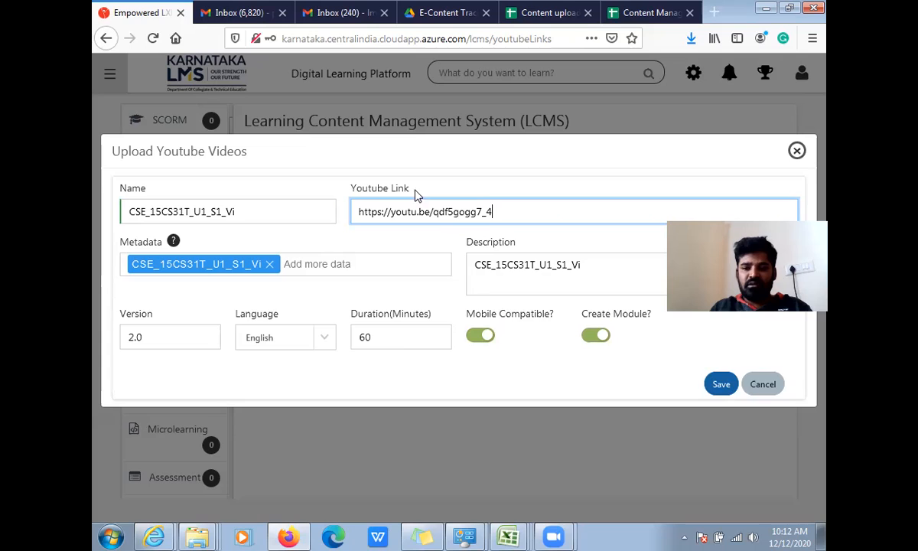
- Close the YouTube upload form without saving and view the uploaded documents
click(797, 153)
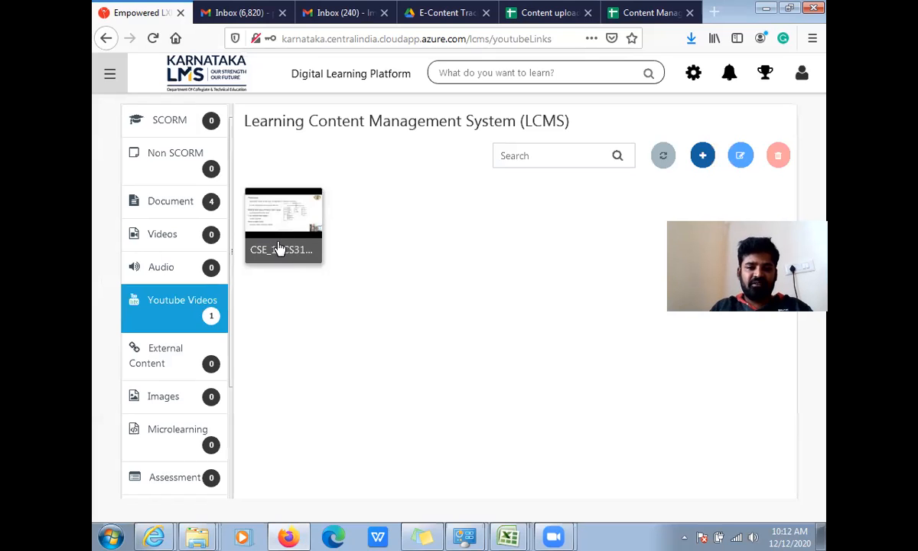
click(268, 219)
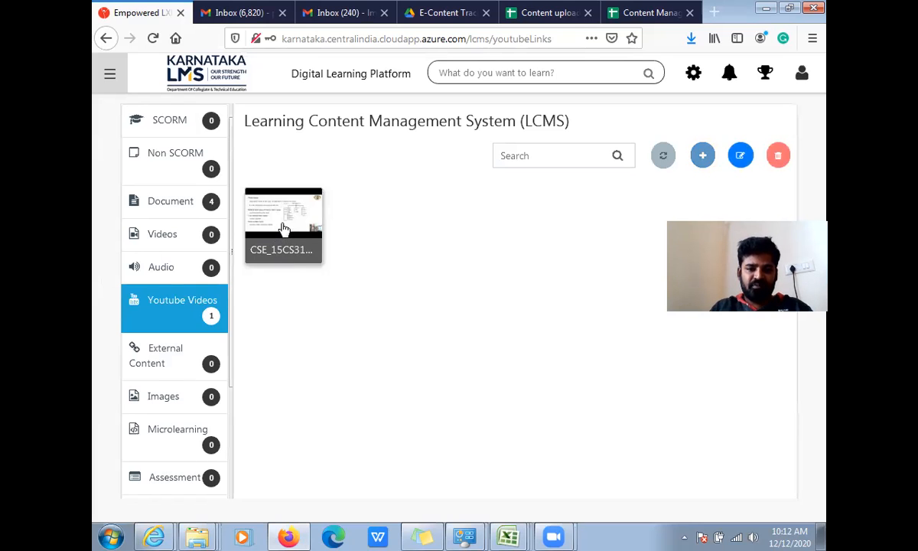
click(166, 205)
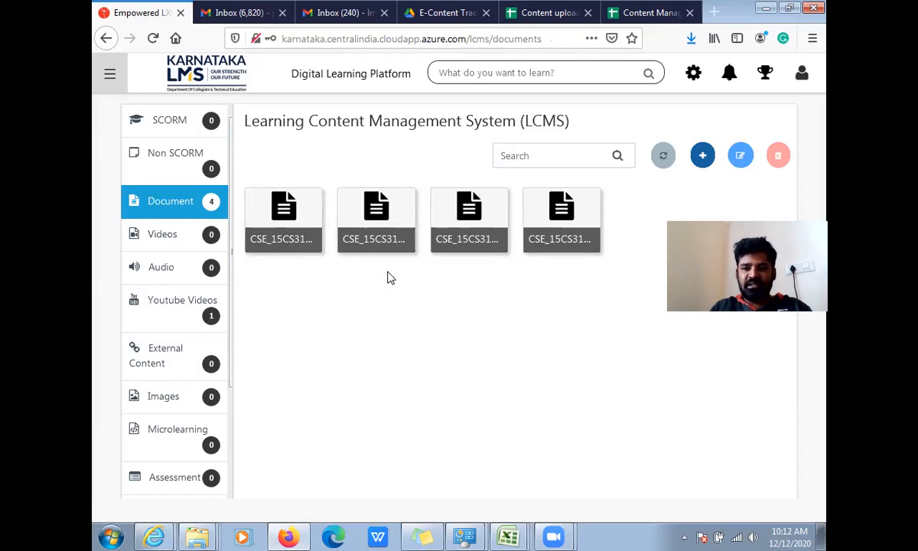
- Open the session catalogue from the settings and start creating a new session
click(693, 74)
click(182, 213)
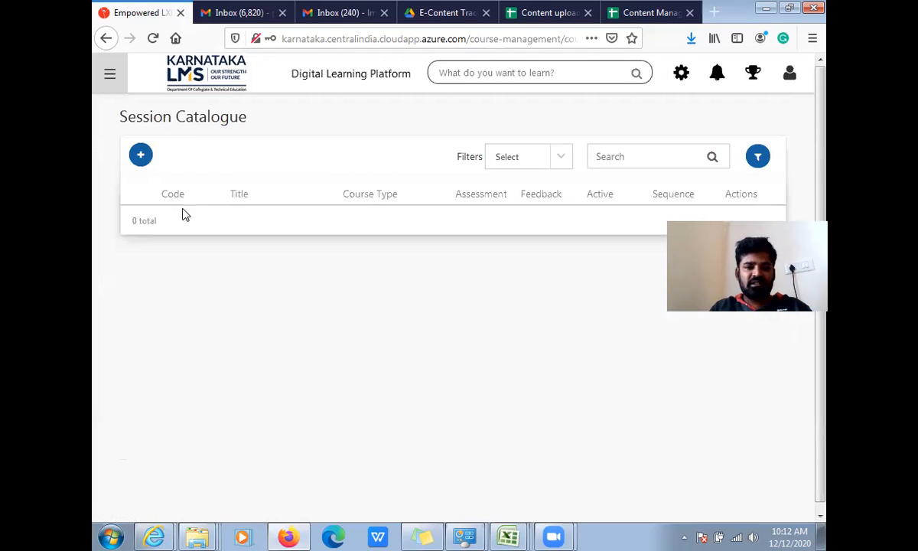
click(140, 157)
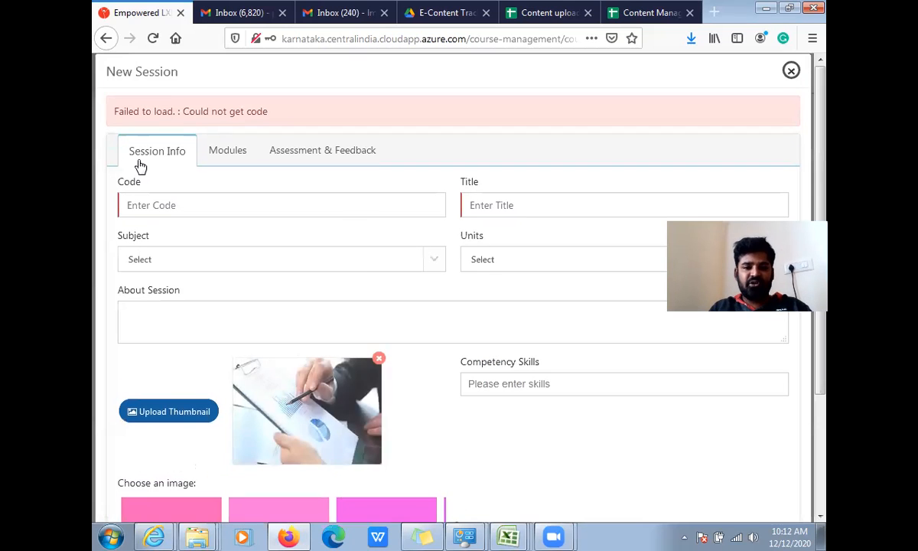
- Enter CSE_15CS31T_U1_S1 as the code of the new session
click(172, 209)
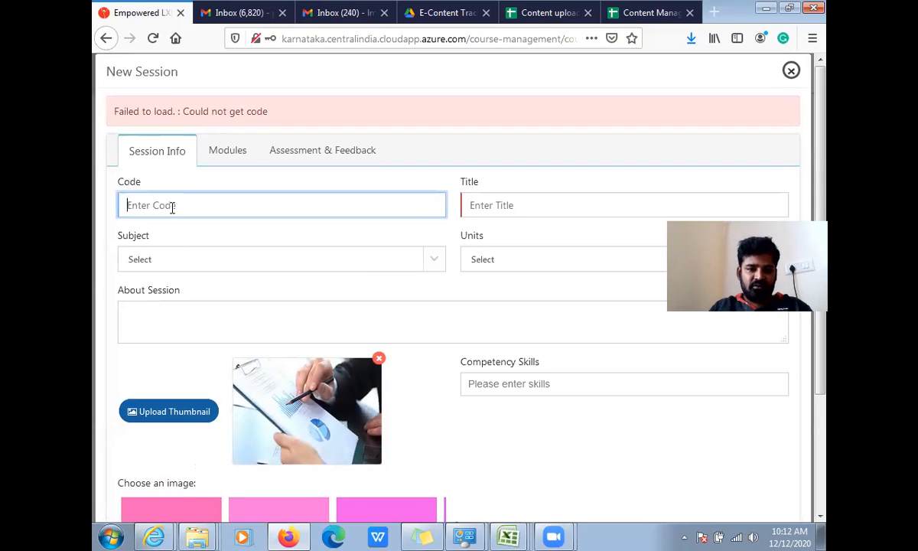
text(csE)
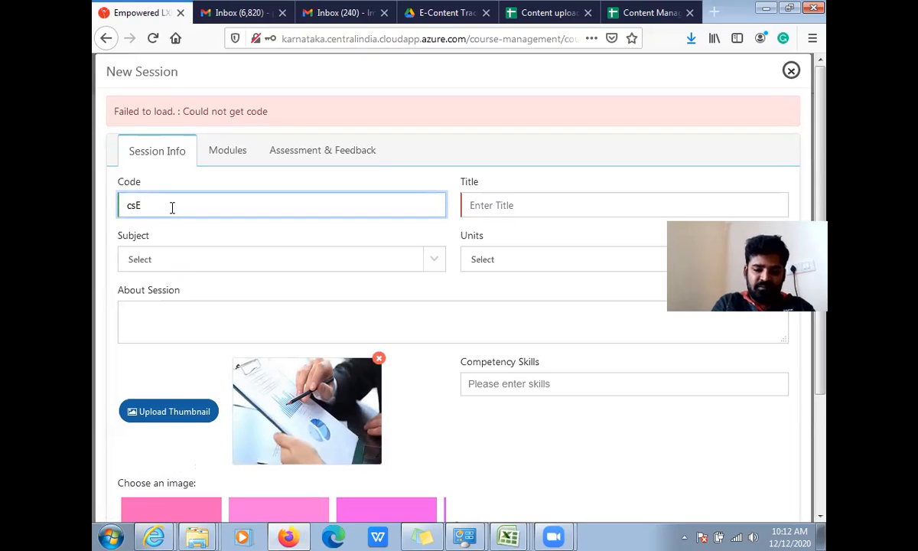
key(BackSpace)
text(CSE)
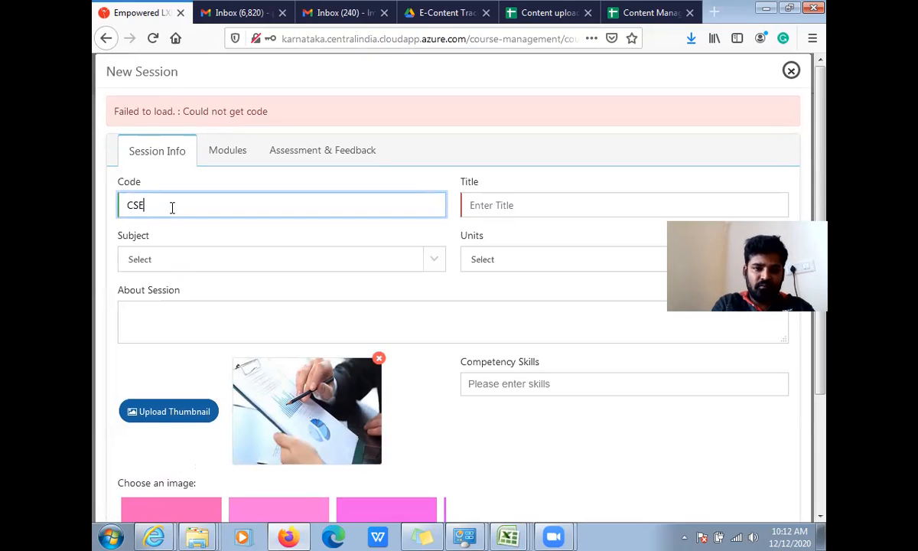
text(_15CS31)
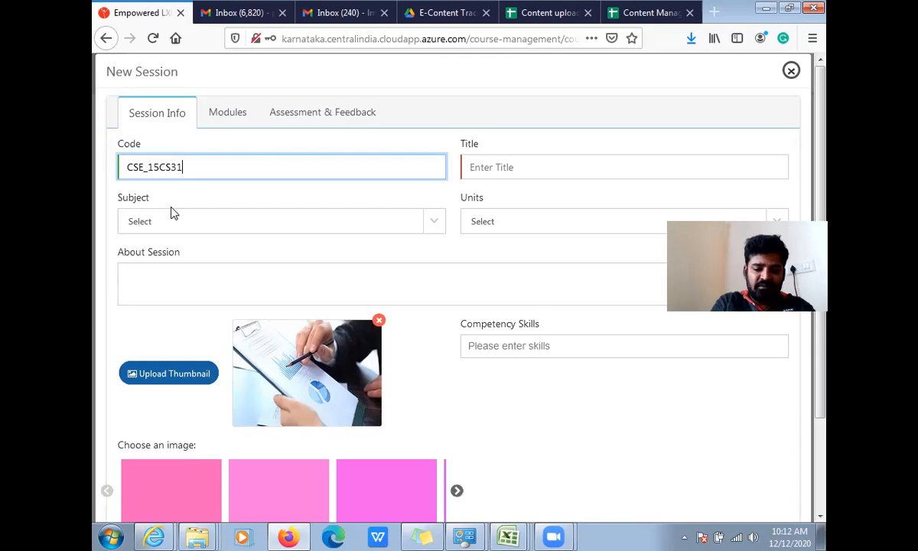
text(T_)
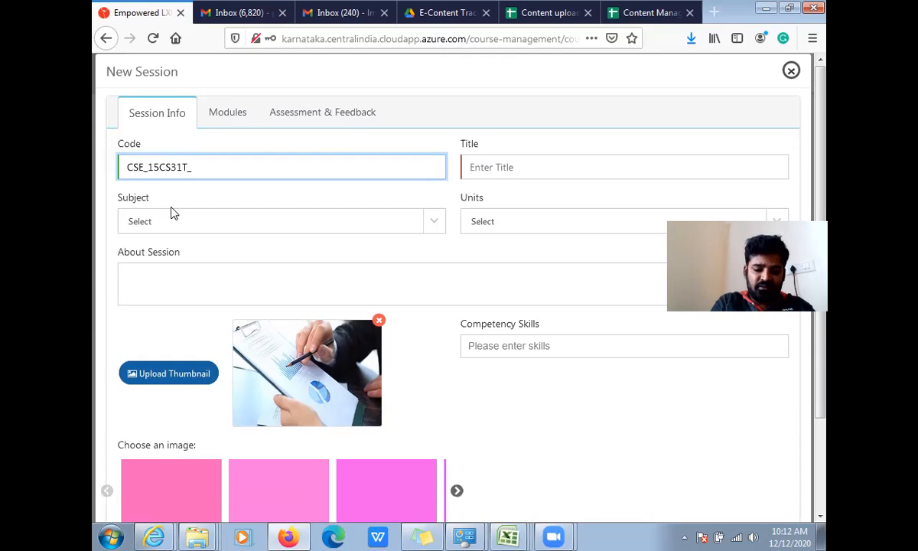
text(U1_)
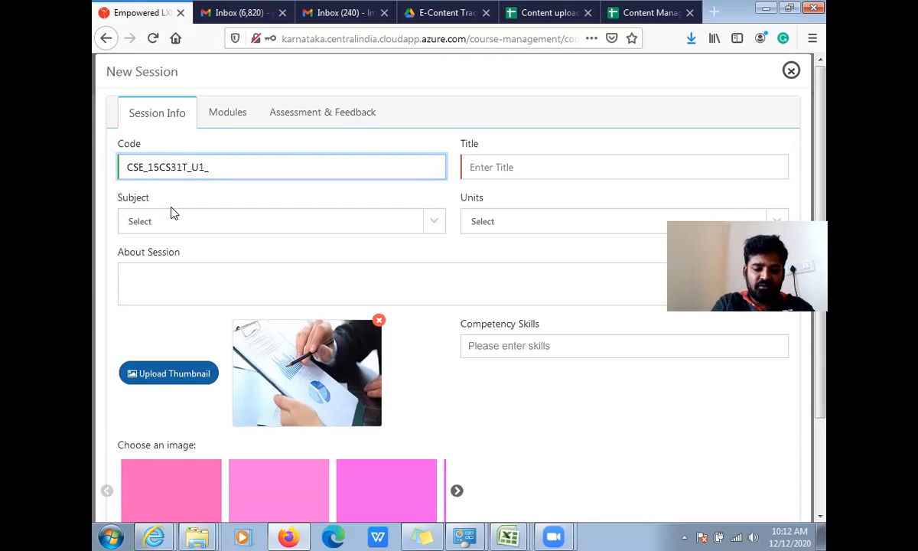
text(S1)
- Title the session PROGRAMMING WITH C UNIT 1 SESSION2 and correct its code to CSE_15CS31T_U1_S2
click(519, 167)
text(pR)
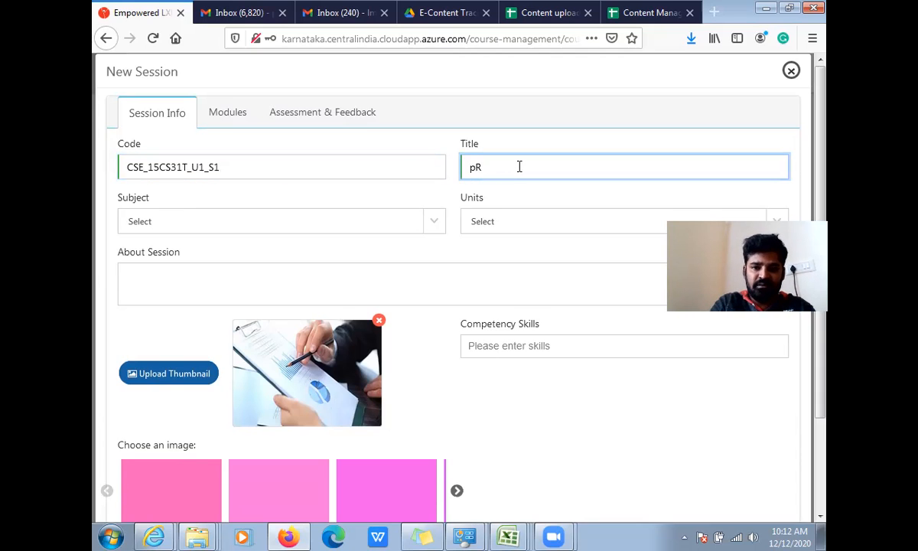
key(BackSpace)
text(PRO)
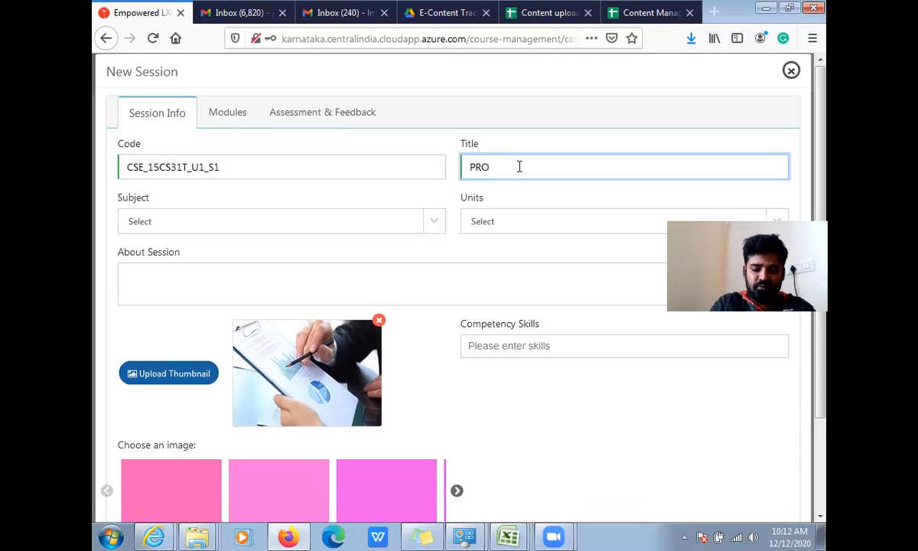
text(GRAMMING WITH C UNIT 1 )
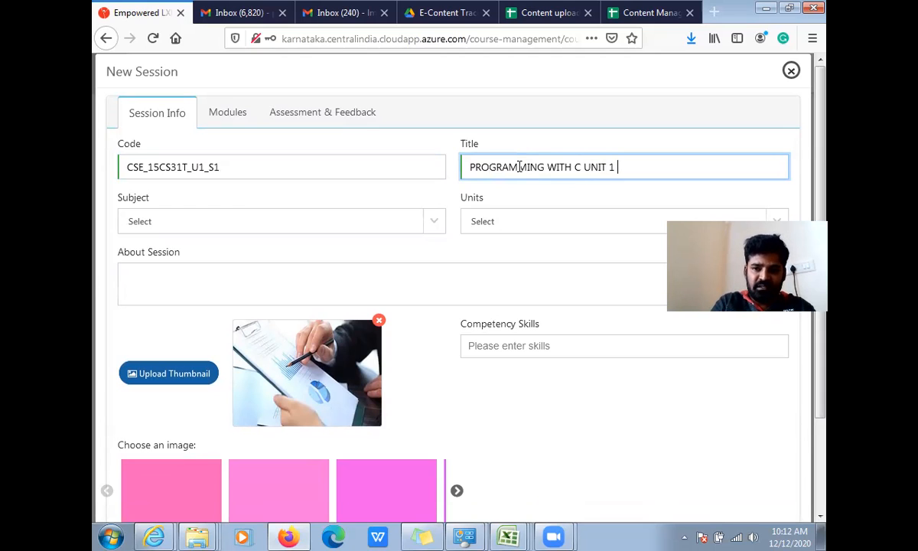
text(SE)
key(BackSpace)
text(SION2)
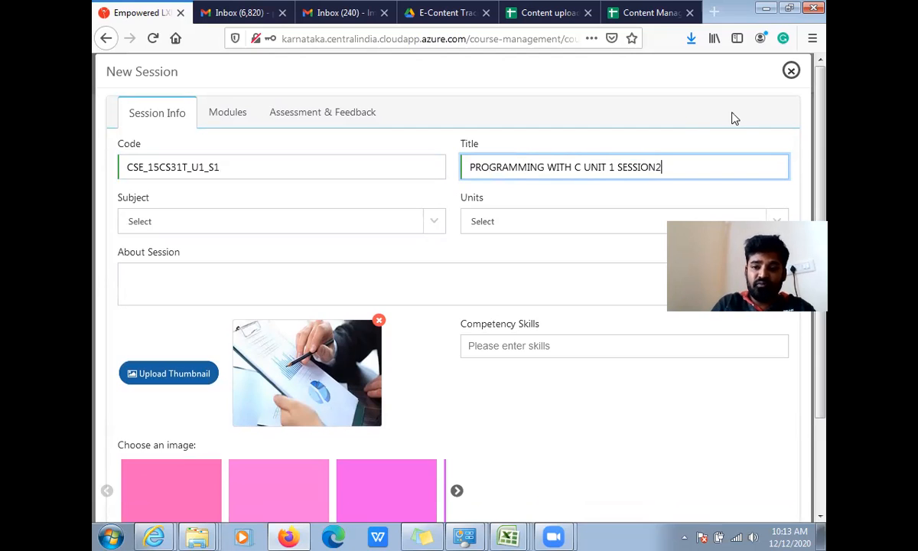
click(227, 170)
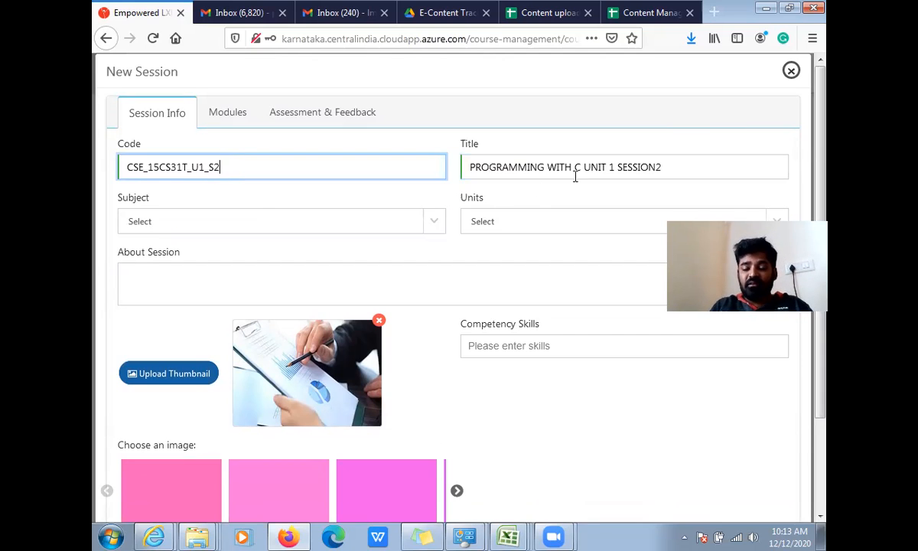
- Set the session's subject to PROGRAMMING WITH C and its unit to INTRODUCTION TO 'C' LANGUAGE
click(324, 222)
click(325, 221)
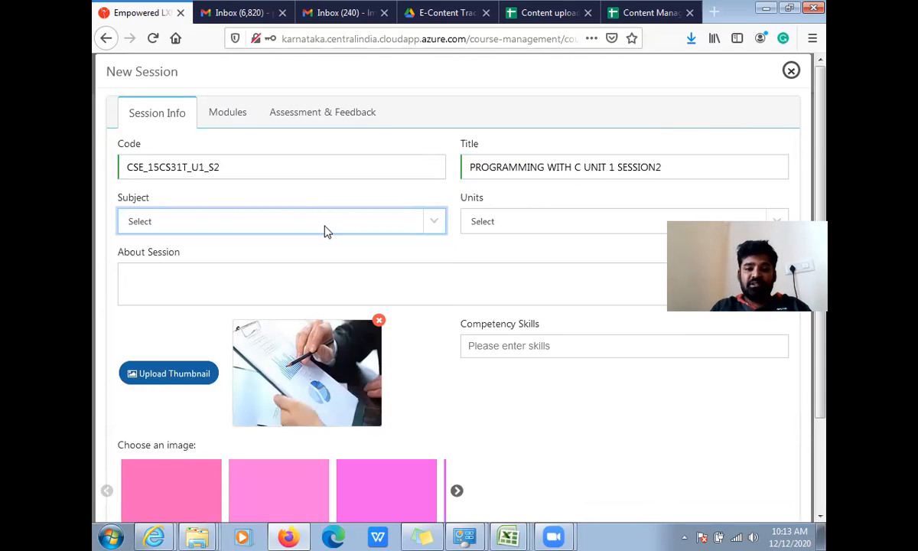
click(324, 226)
scroll(221, 420, down, 20)
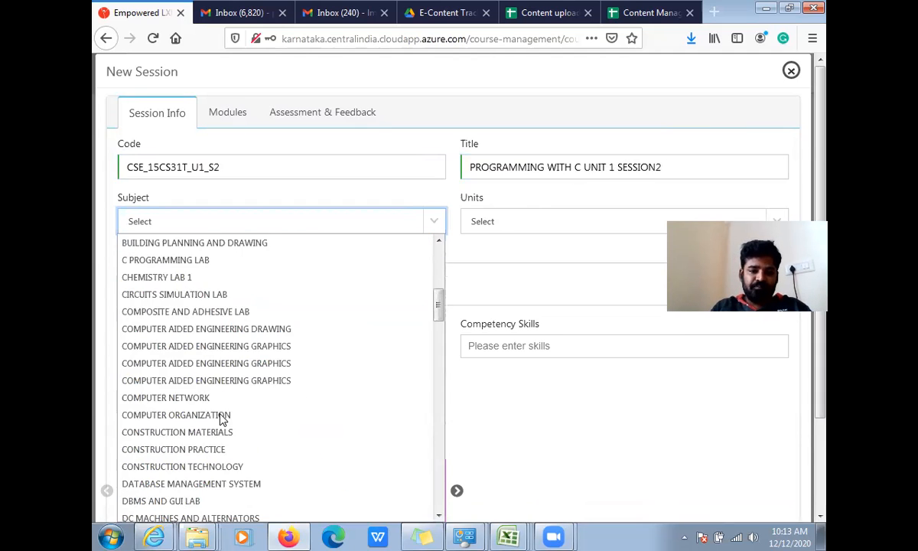
scroll(199, 459, down, 10)
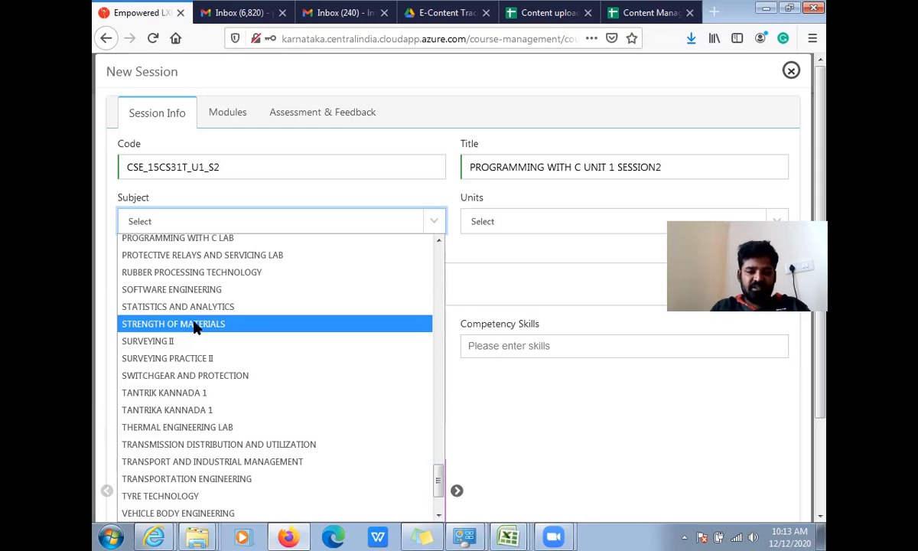
scroll(195, 327, down, 3)
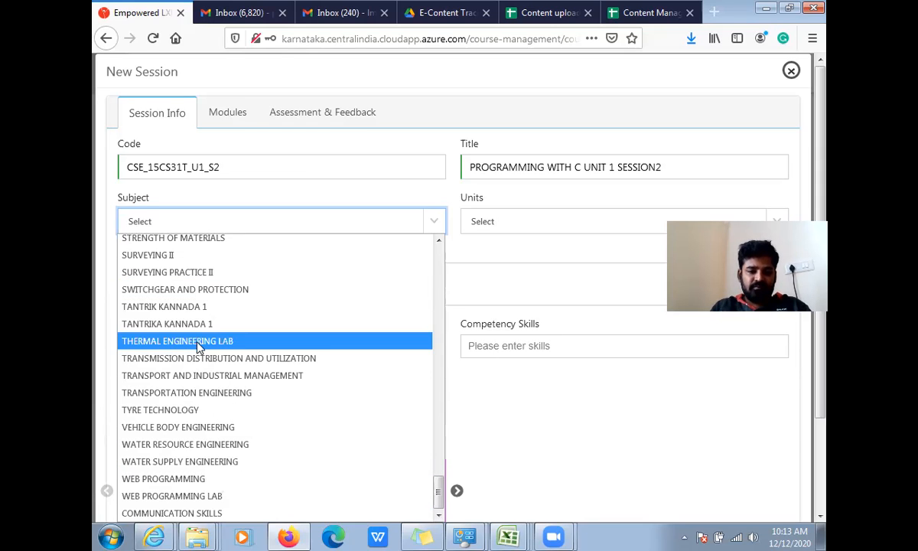
scroll(195, 344, up, 5)
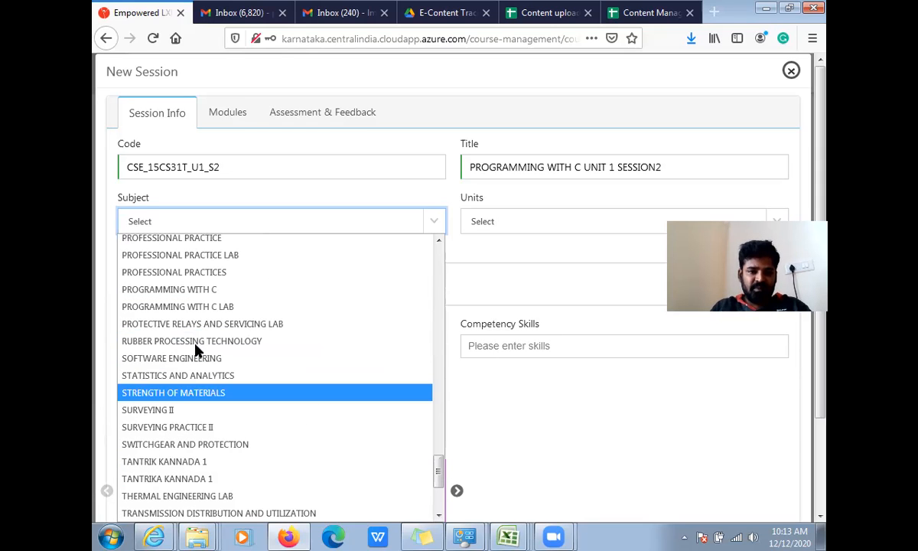
click(191, 291)
click(486, 224)
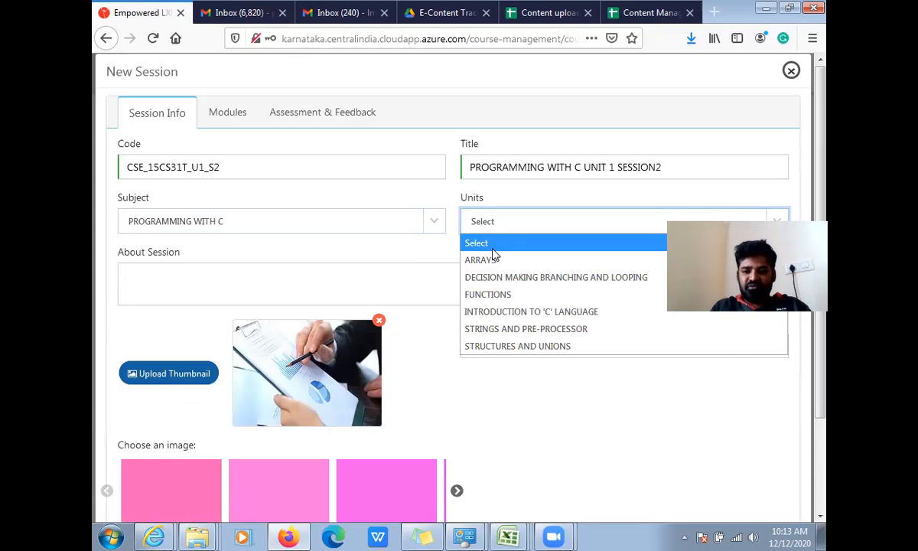
click(510, 313)
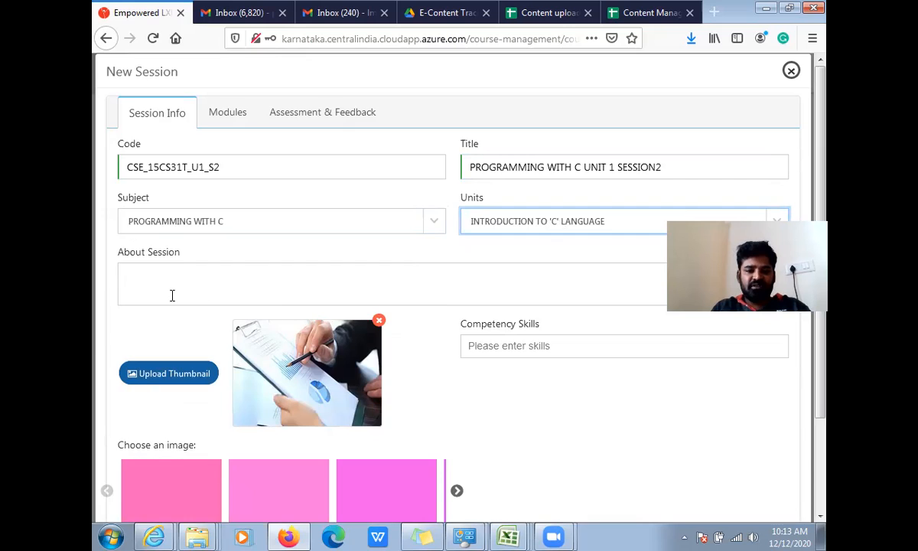
- Switch on the session status and choose the plain violet-blue image as the session's thumbnail
scroll(170, 293, down, 3)
click(650, 446)
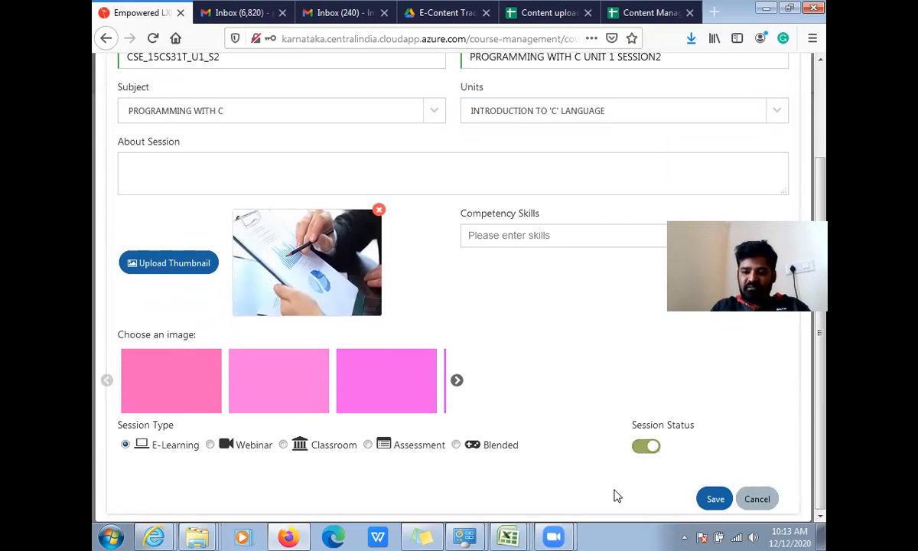
click(187, 375)
click(395, 382)
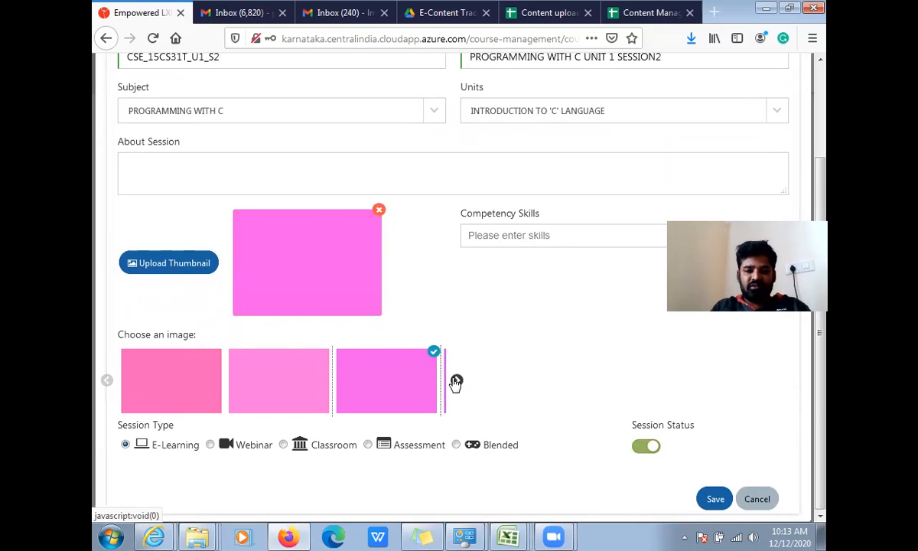
click(456, 381)
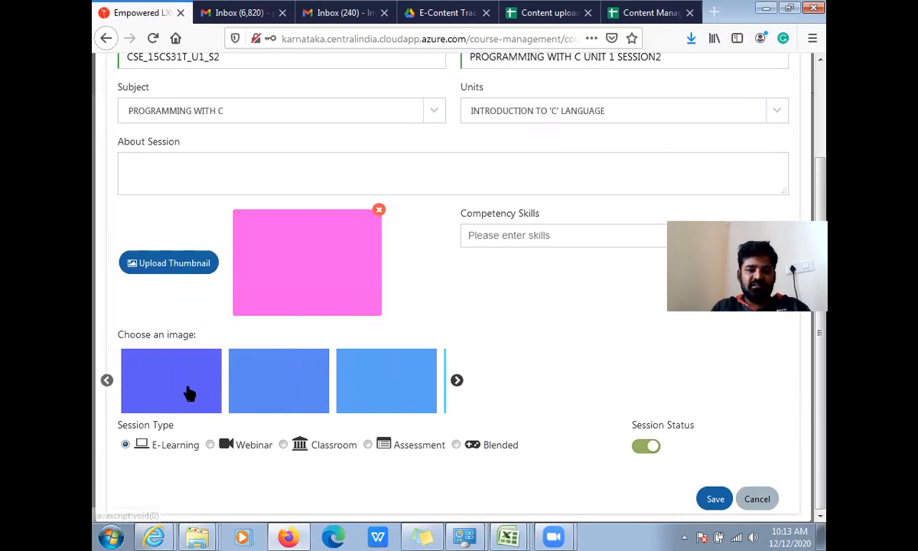
click(186, 389)
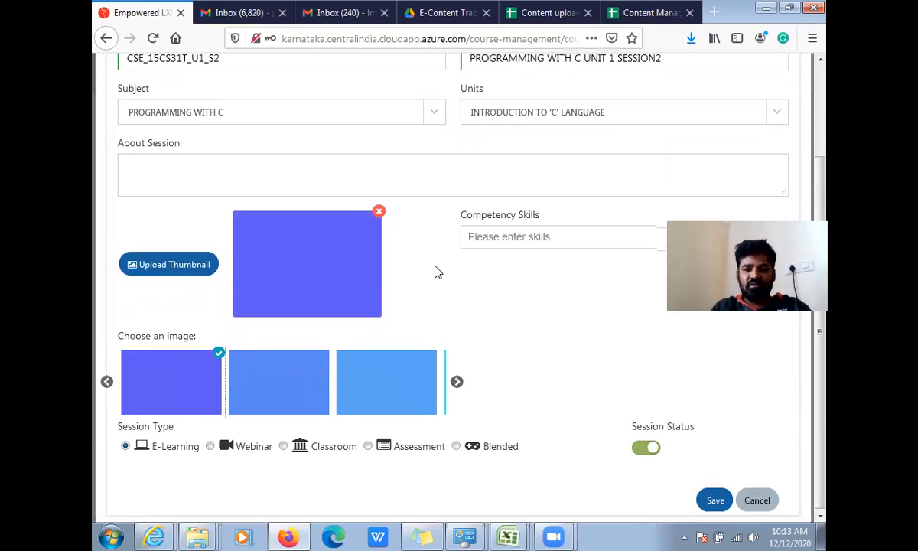
scroll(437, 265, up, 3)
scroll(433, 283, down, 3)
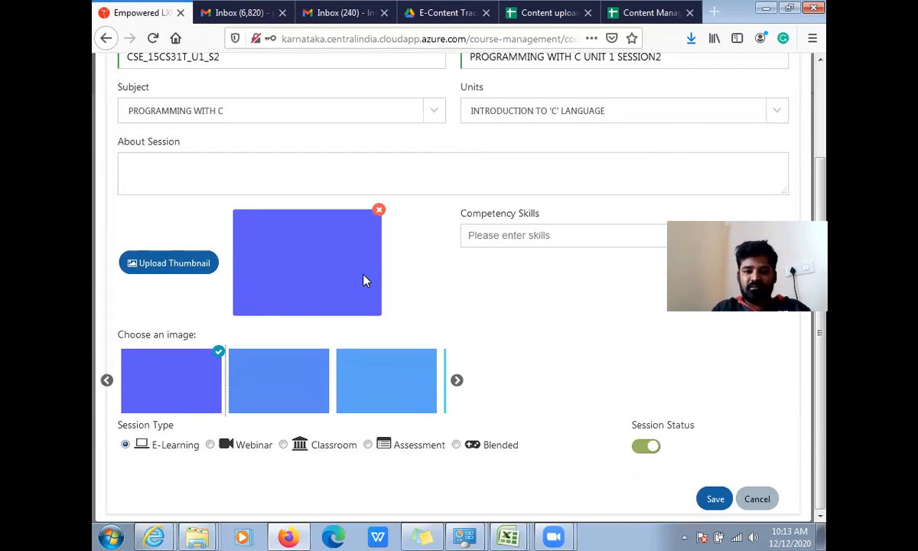
scroll(365, 278, up, 3)
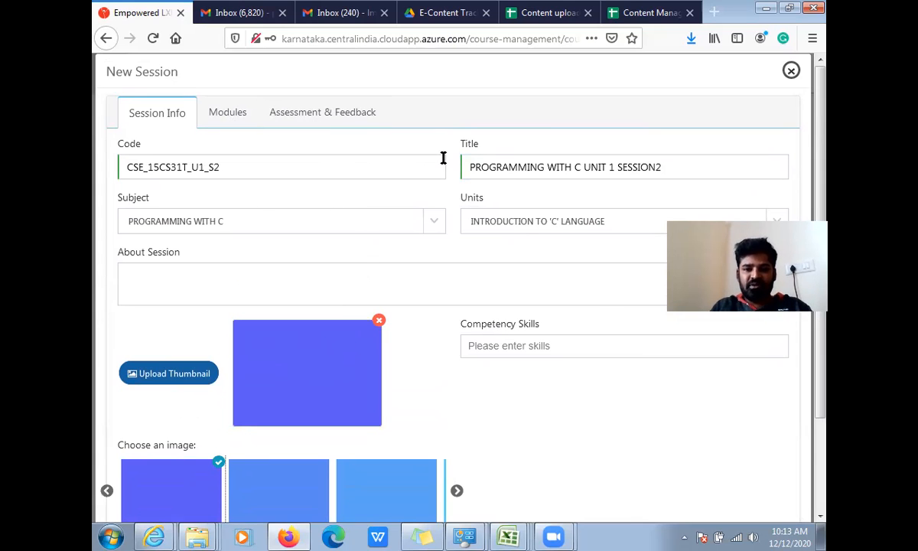
scroll(469, 226, down, 1)
scroll(240, 153, down, 2)
scroll(232, 122, up, 2)
- Search the available modules for 15CS31T_U1_S2 and add the YouTube video module to the session
click(230, 113)
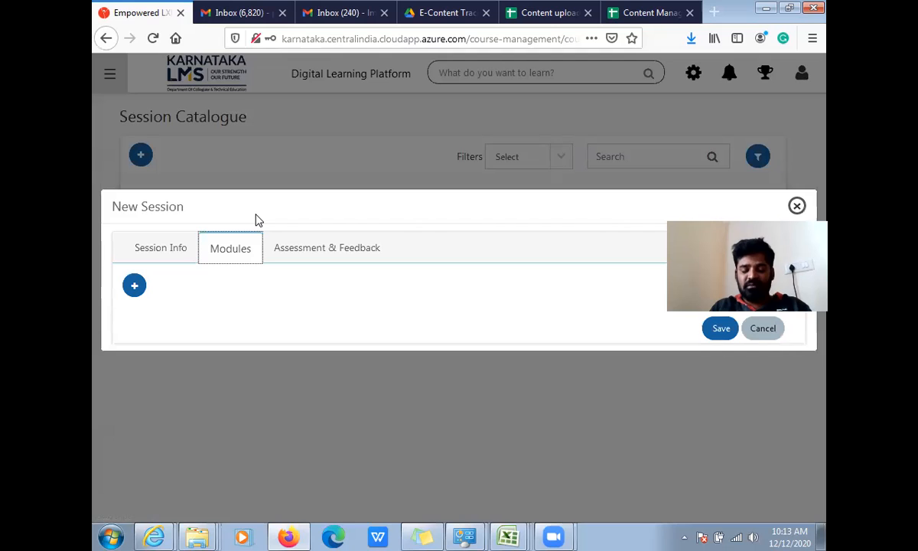
click(135, 286)
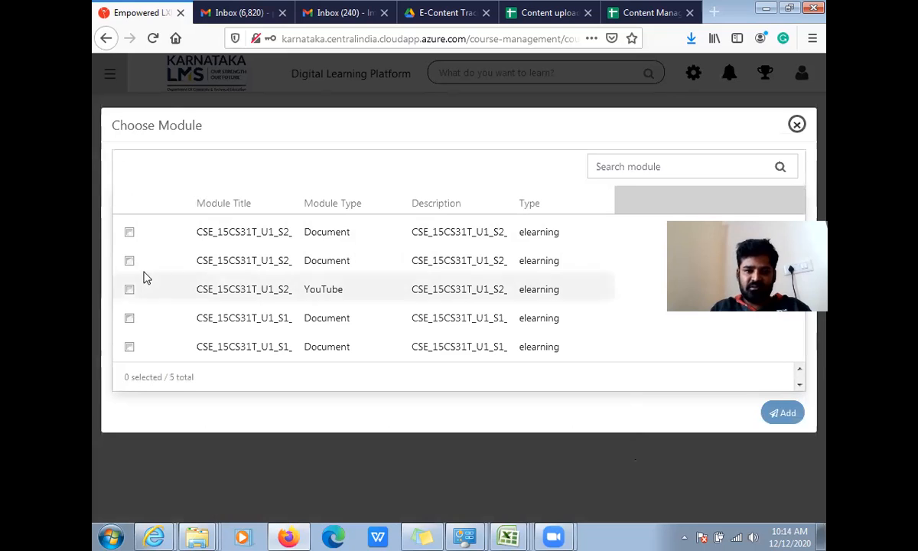
click(620, 162)
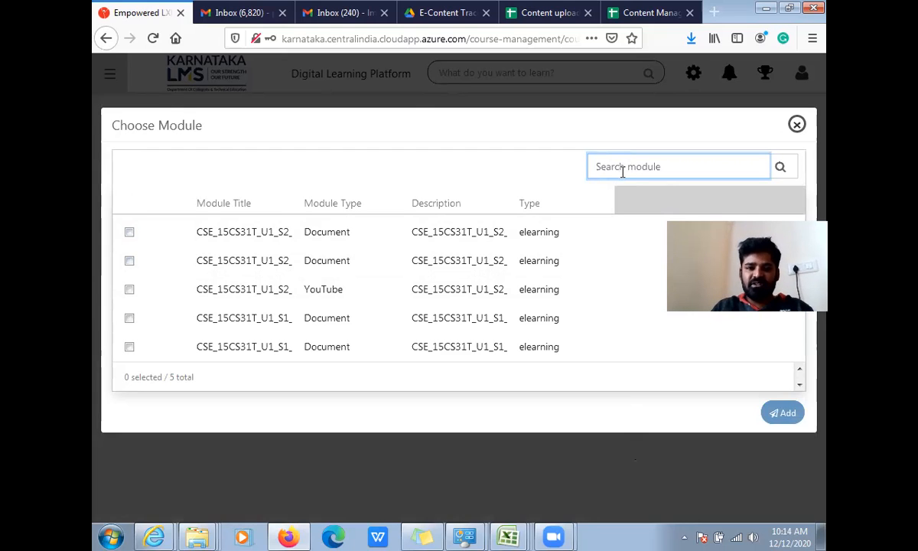
text(15CS31T)
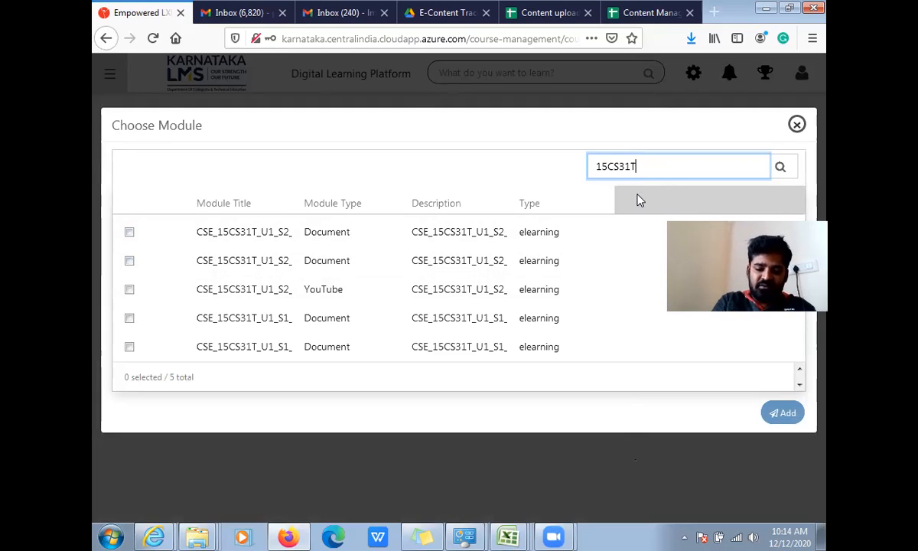
text(_U1)
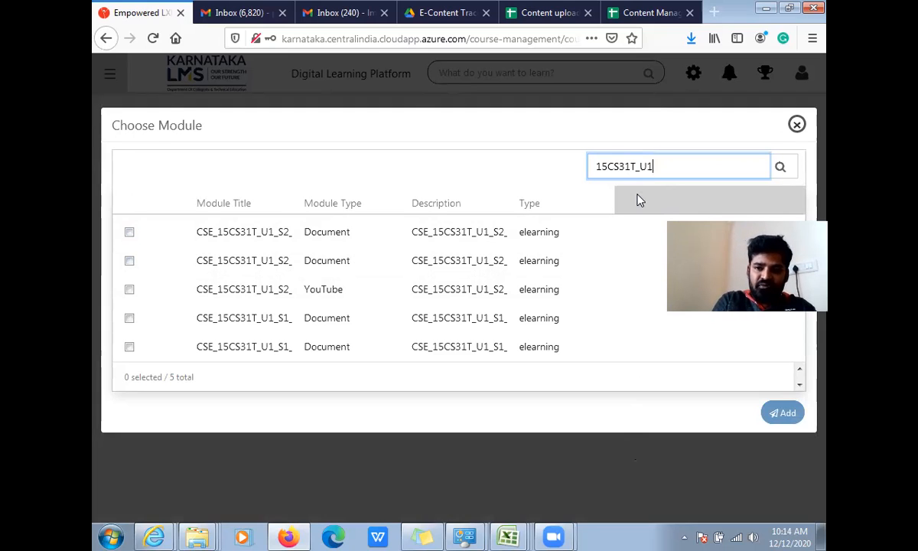
text(_S2)
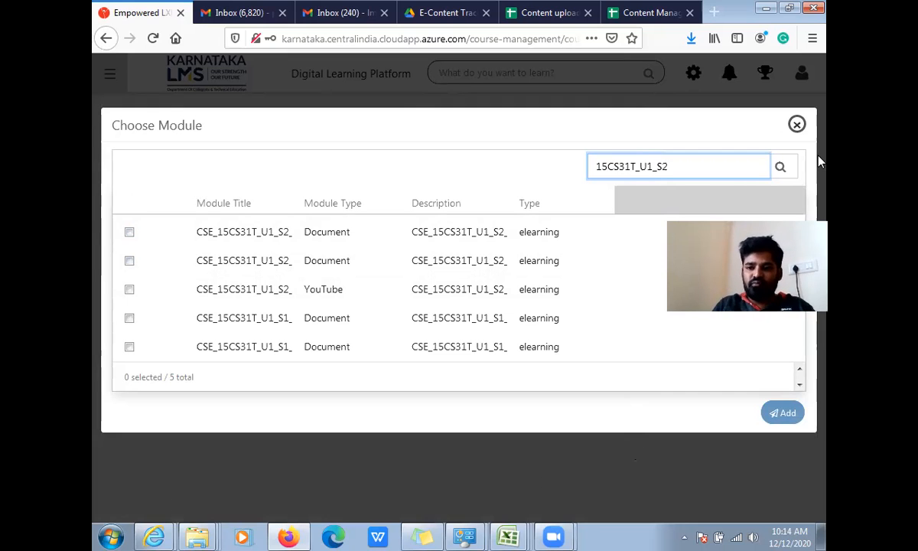
click(780, 168)
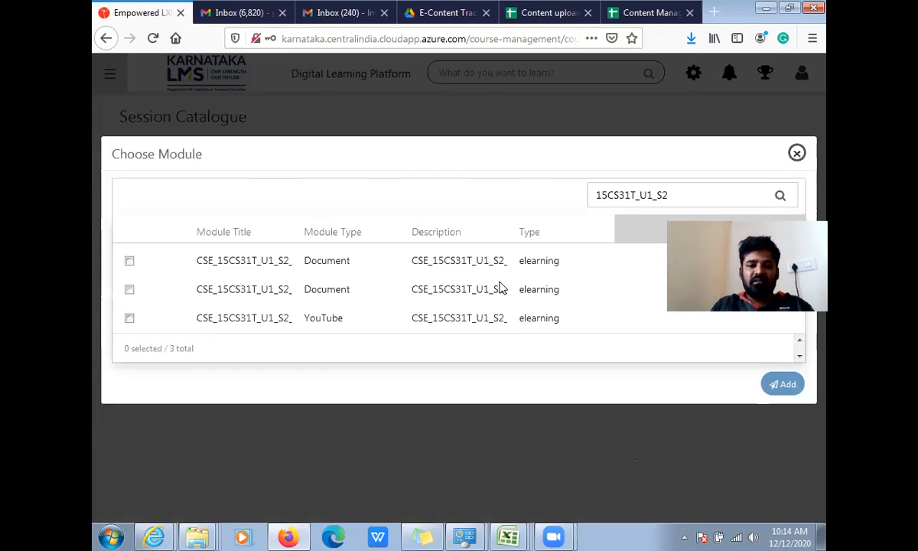
click(130, 318)
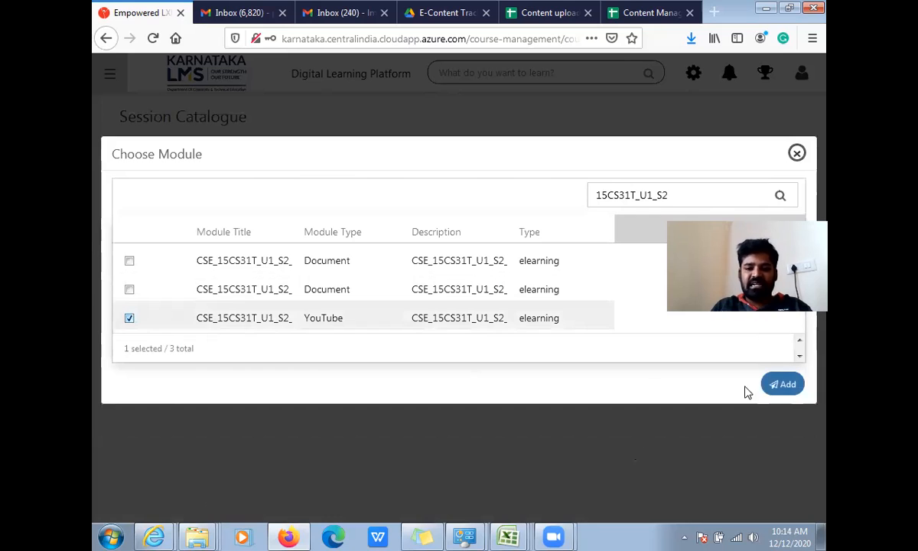
click(781, 384)
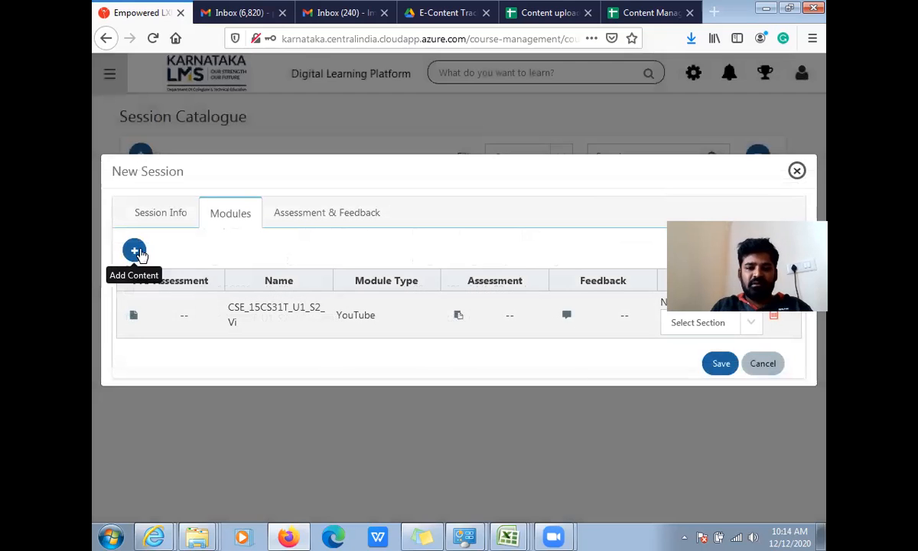
- Add the CSE_15CS31T_U1_S2_Pr document module to the session, widening the module title column to identify it
click(134, 250)
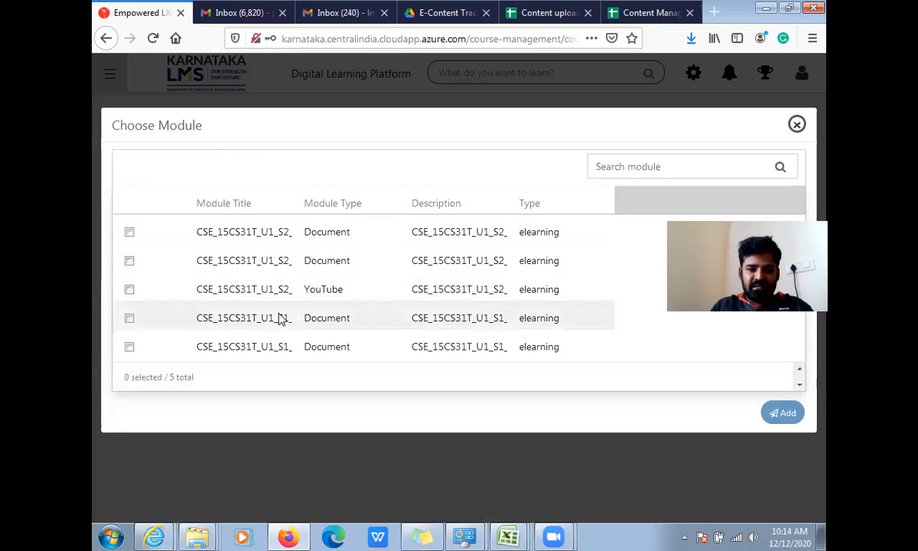
click(713, 163)
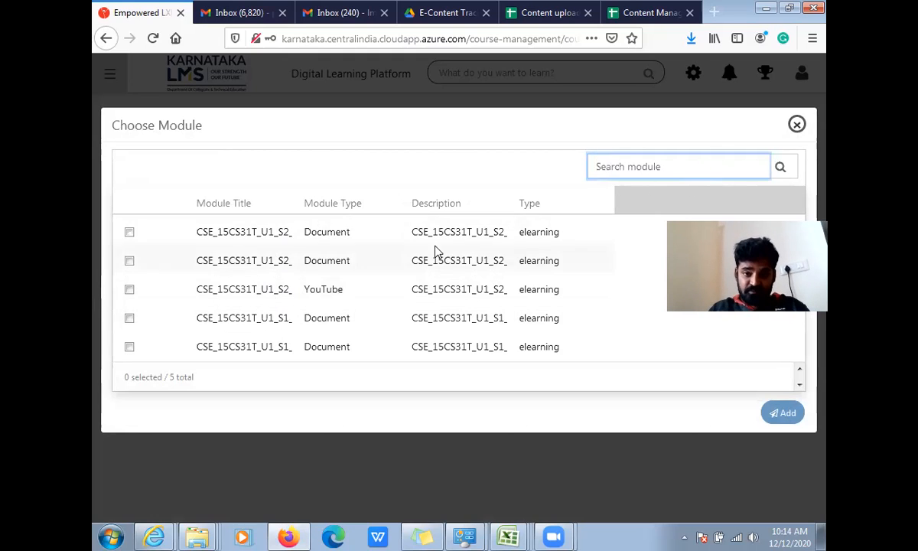
click(247, 242)
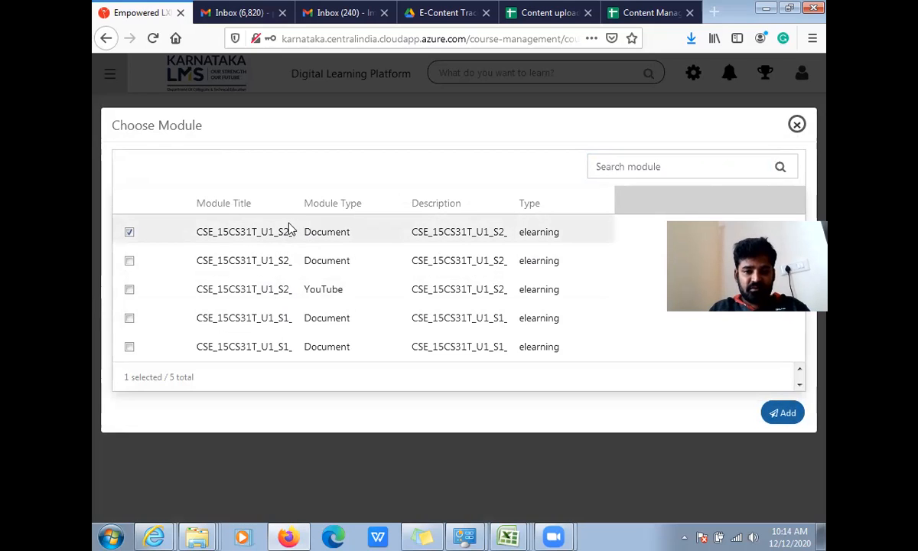
drag(291, 205, 351, 205)
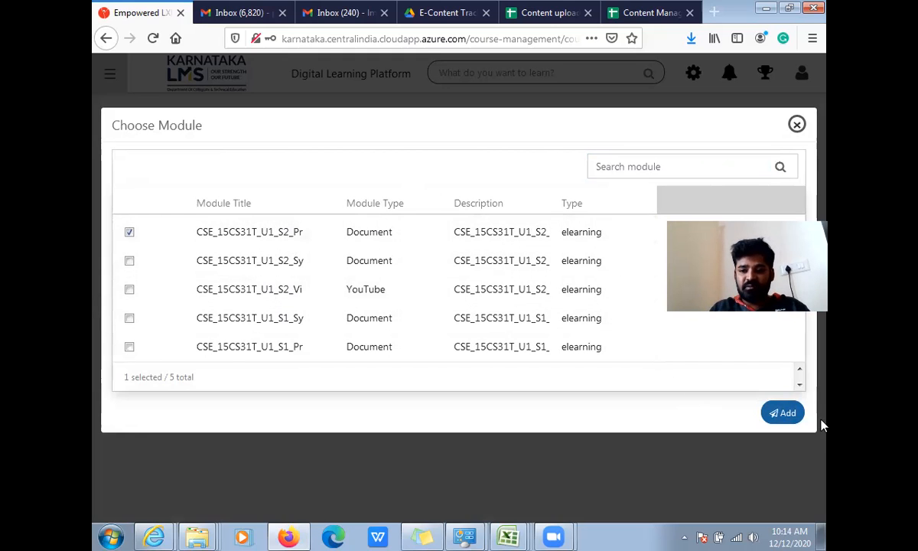
click(785, 414)
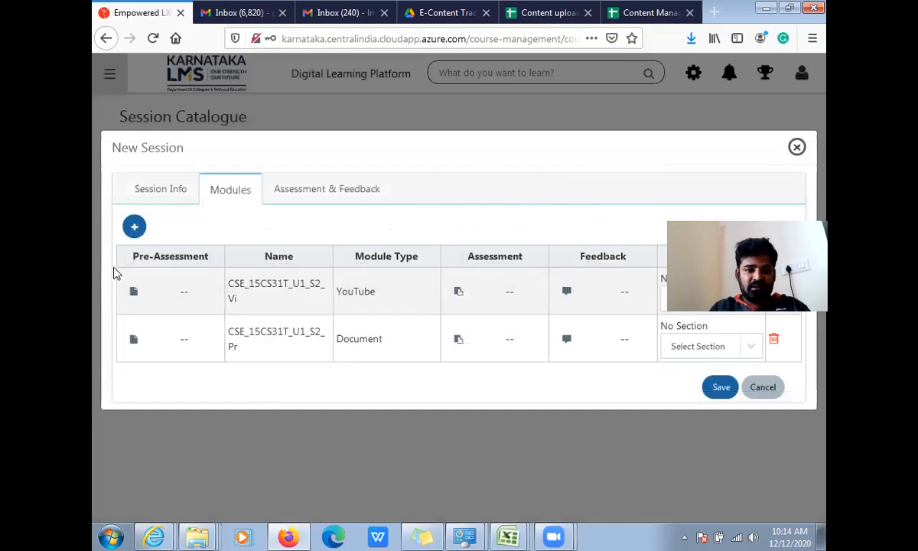
- Add the CSE_15CS31T_U1_S2_Sy document module to the session
click(134, 227)
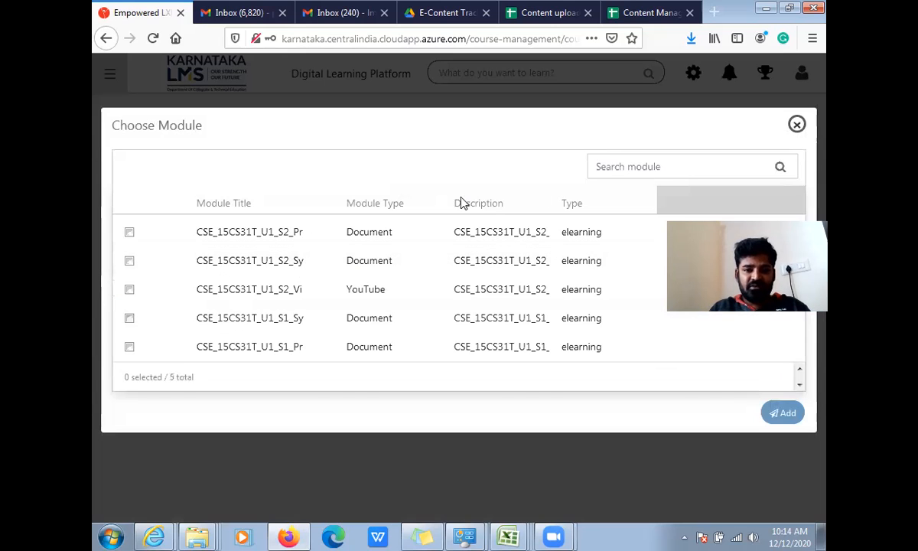
drag(329, 203, 374, 209)
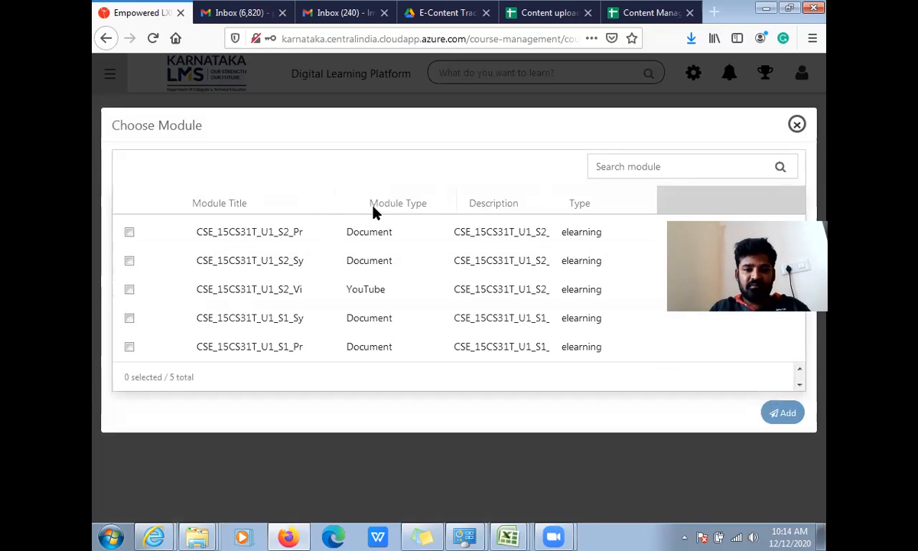
click(283, 262)
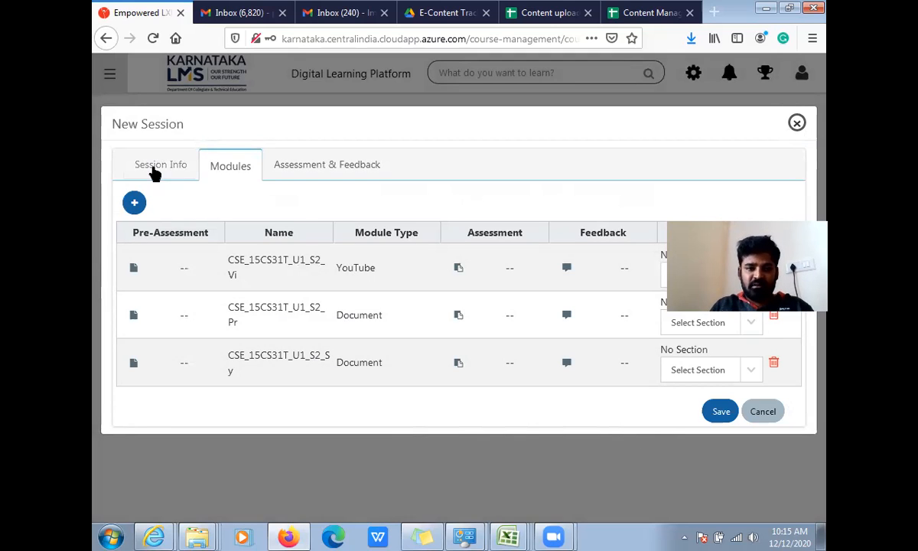
- Go back to the session's general information and save the new session
click(153, 169)
scroll(612, 421, down, 3)
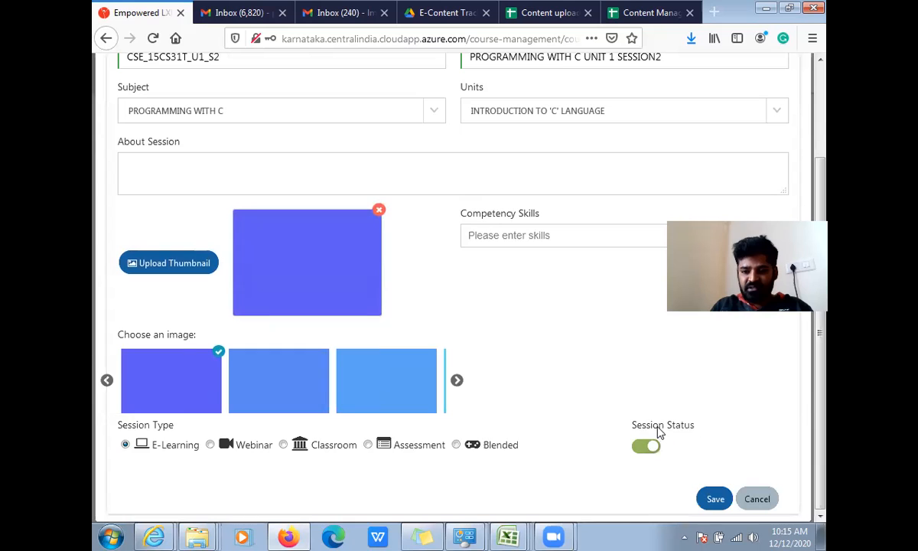
click(709, 499)
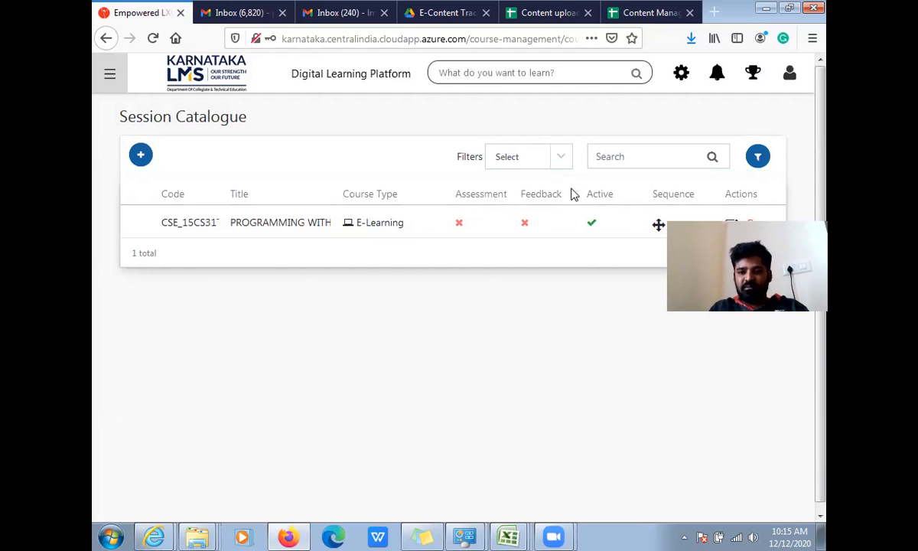
- Reopen the saved session from the Session Catalogue for editing and save it again
drag(789, 232, 799, 356)
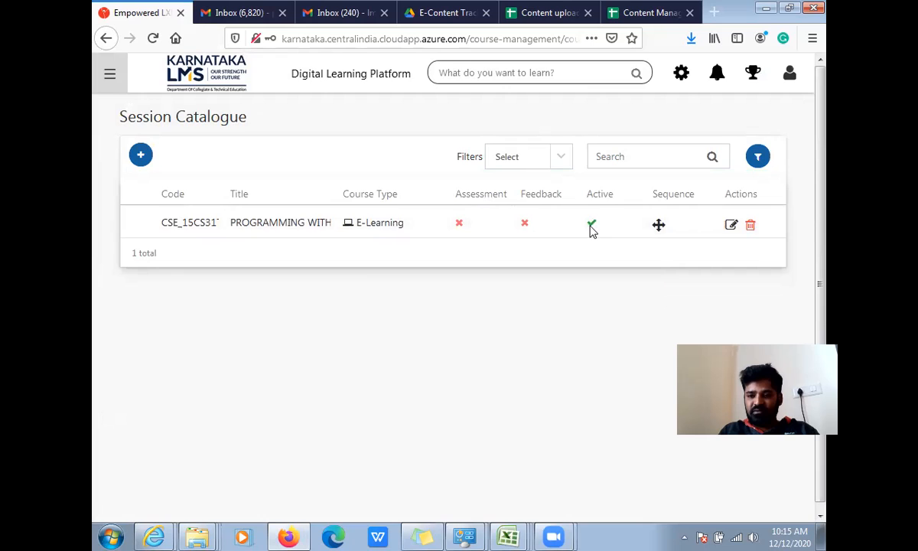
click(731, 224)
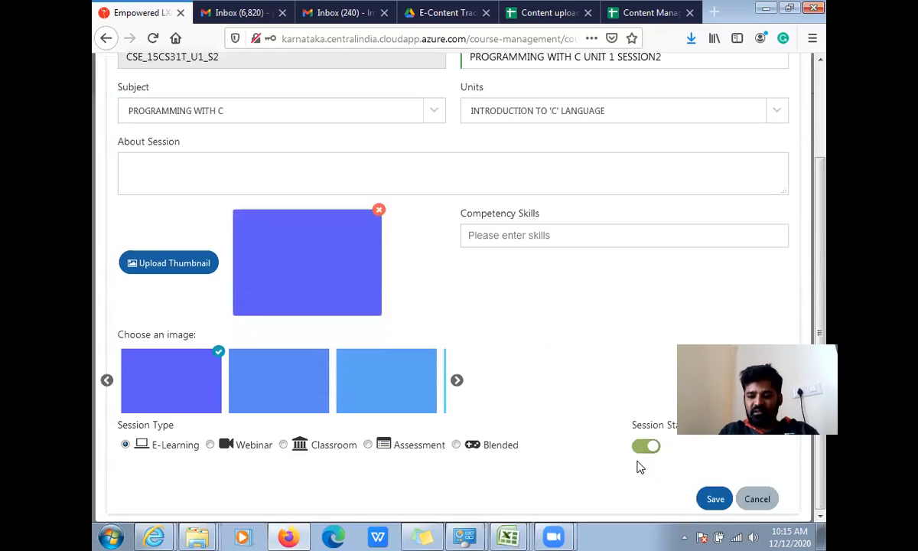
click(713, 500)
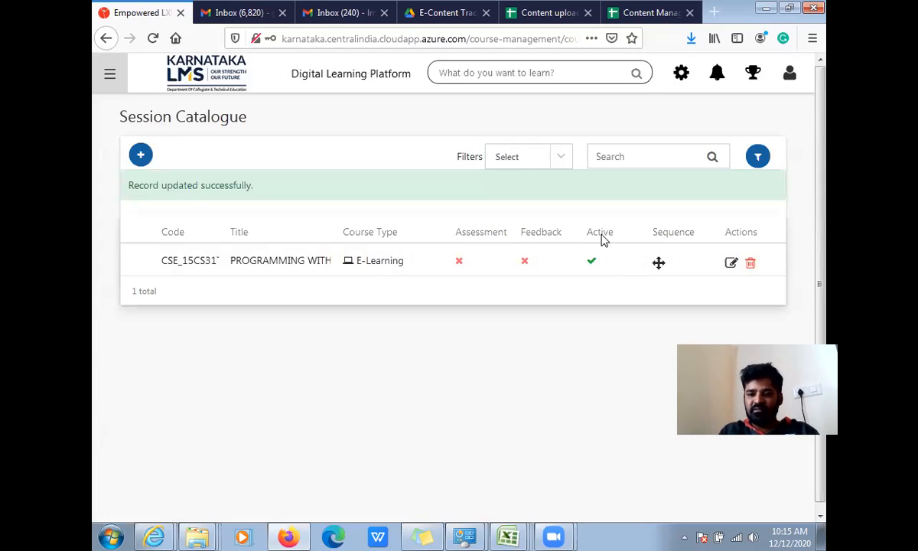
click(658, 264)
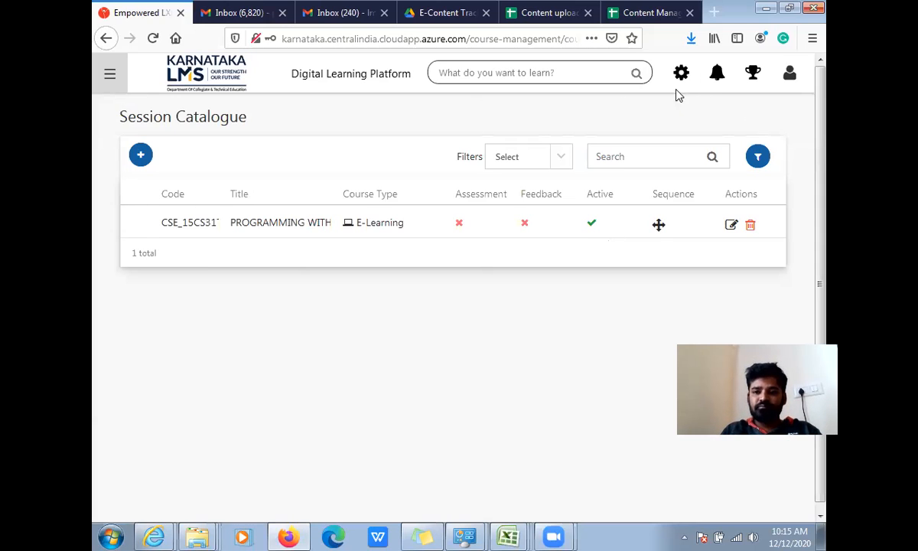
- Return to the LMS administration page and view the documents and YouTube videos stored in the LCMS
click(681, 72)
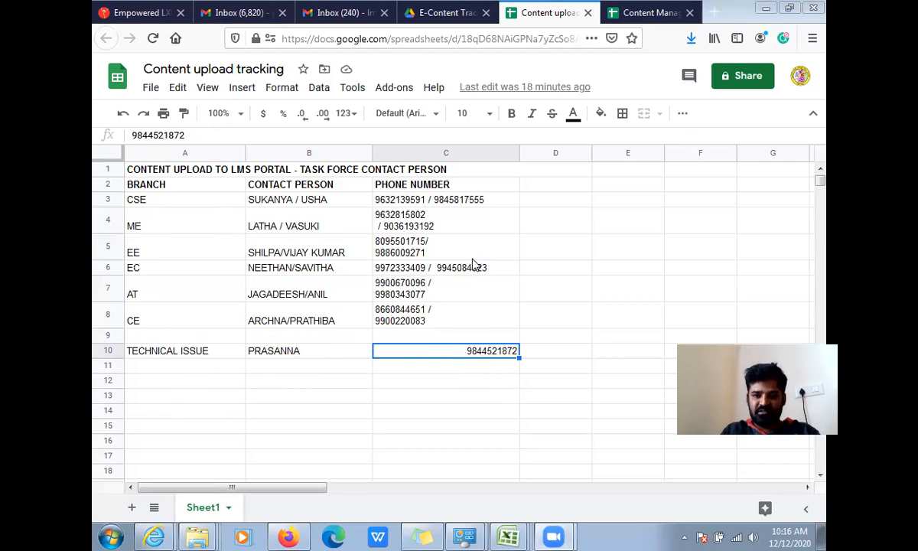
click(136, 15)
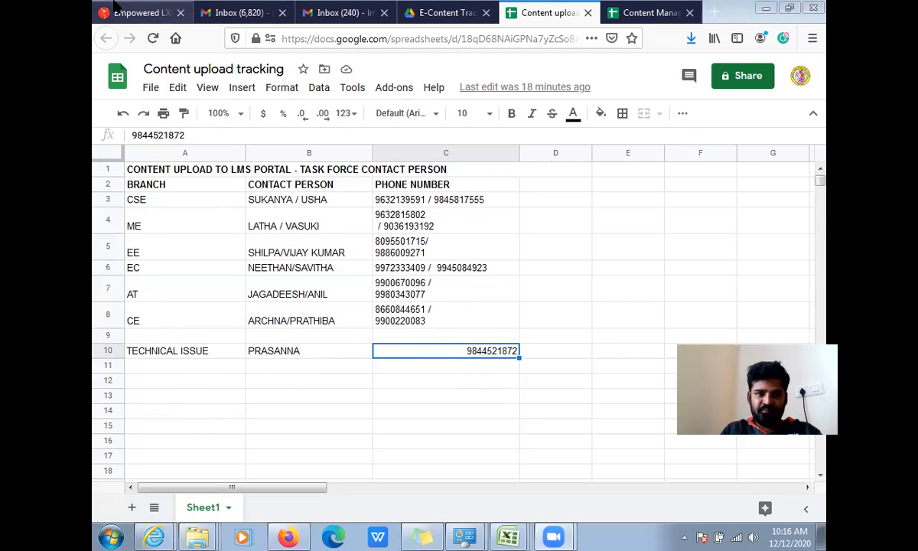
scroll(729, 149, up, 1)
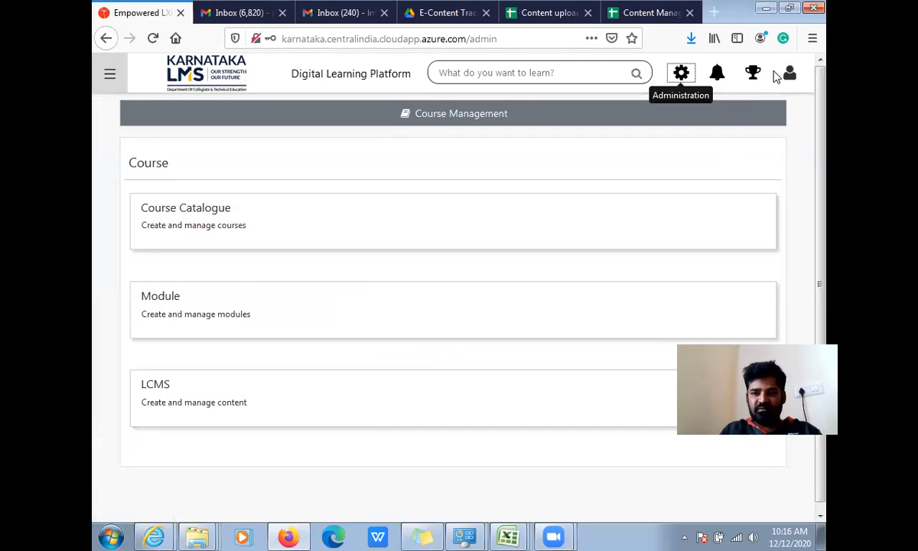
click(156, 389)
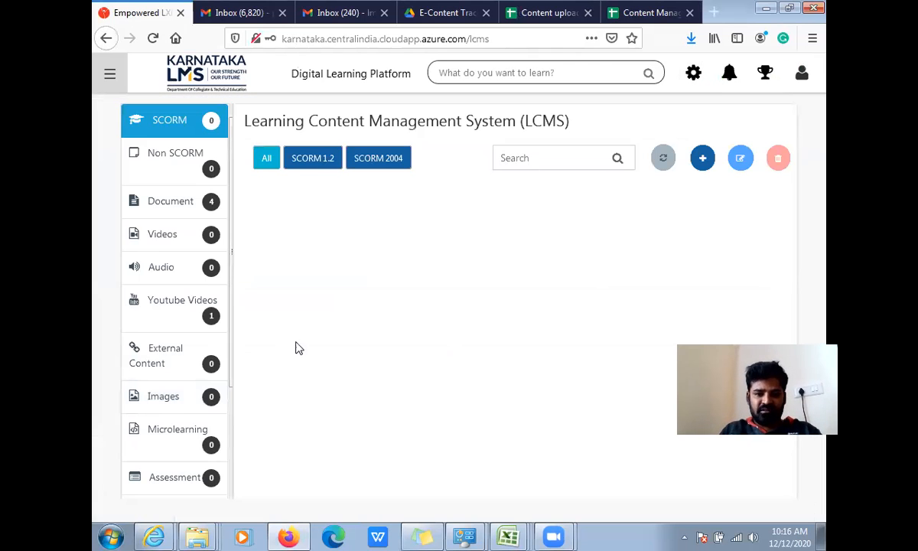
click(174, 204)
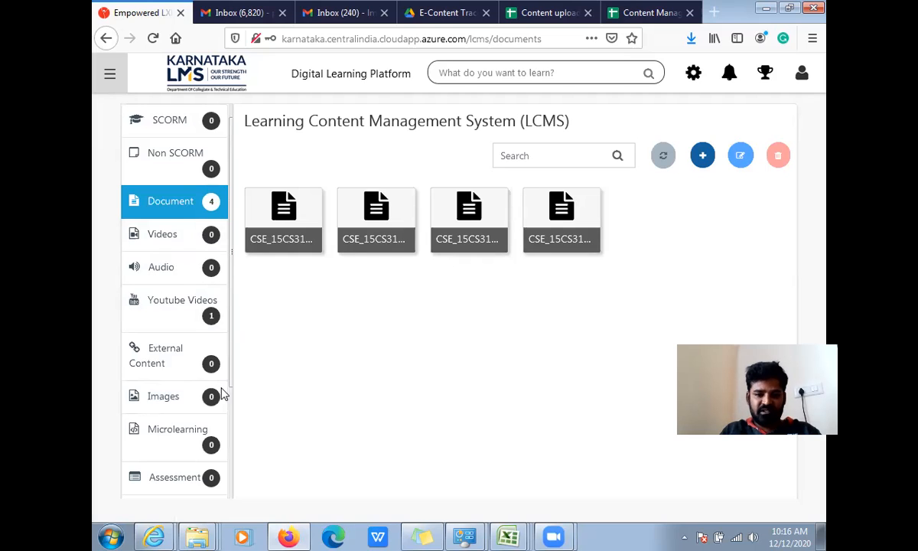
click(159, 317)
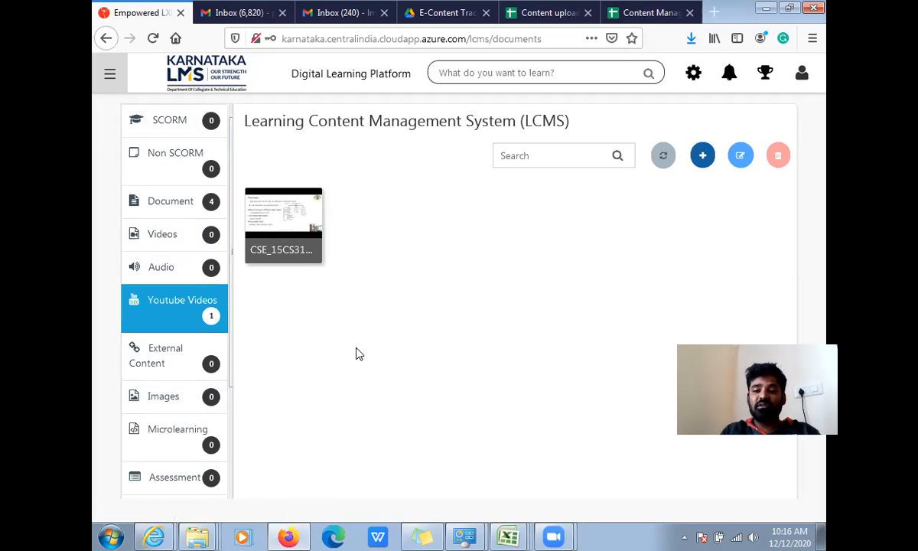